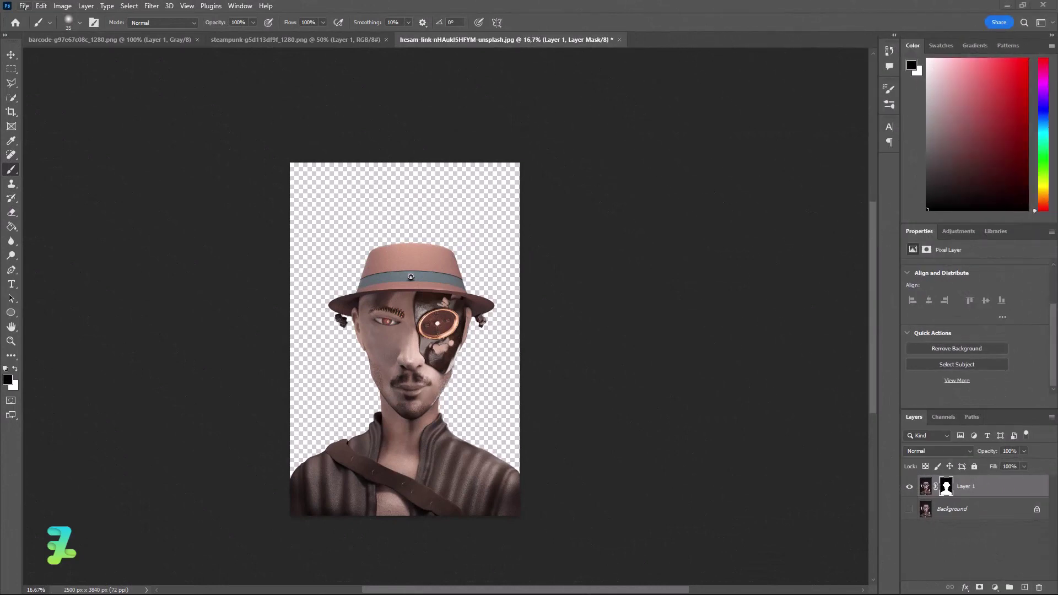
Create a new blank document from the A3 print preset.
left_click(24, 6)
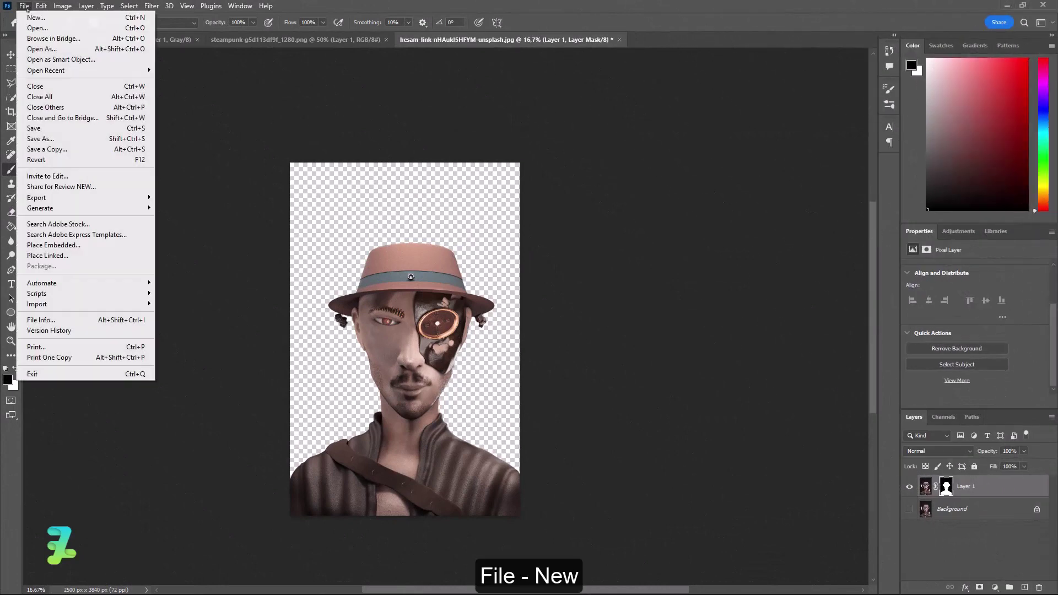
left_click(35, 13)
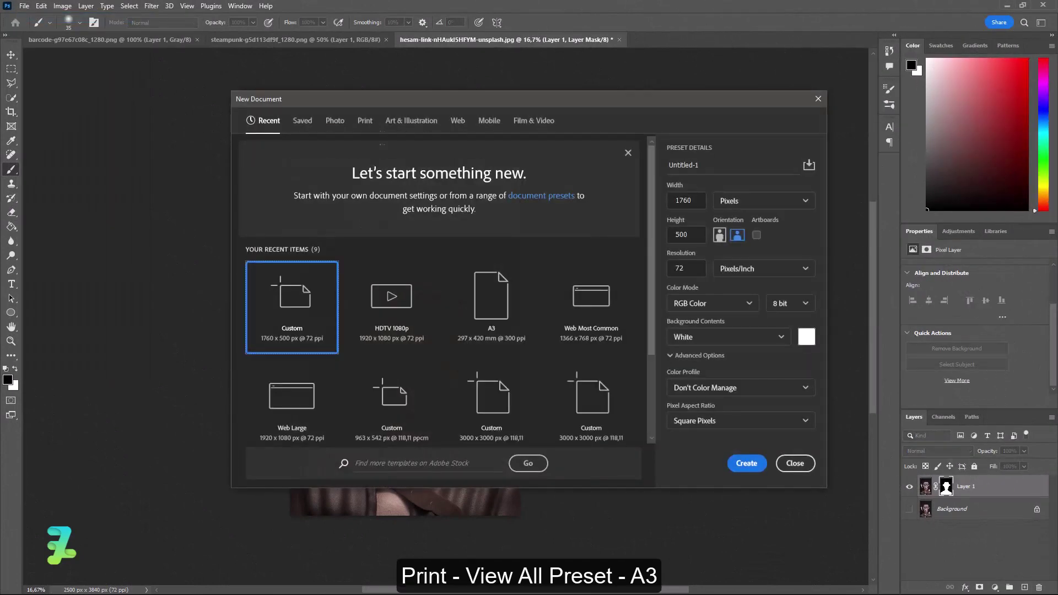
left_click(365, 120)
left_click(473, 300)
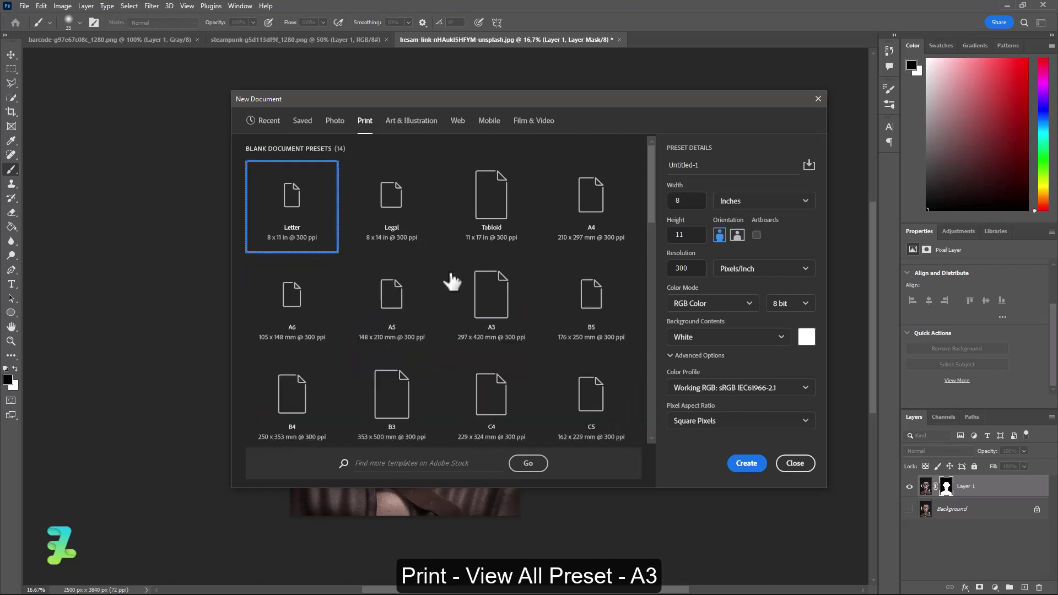
left_click(498, 319)
double_click(498, 319)
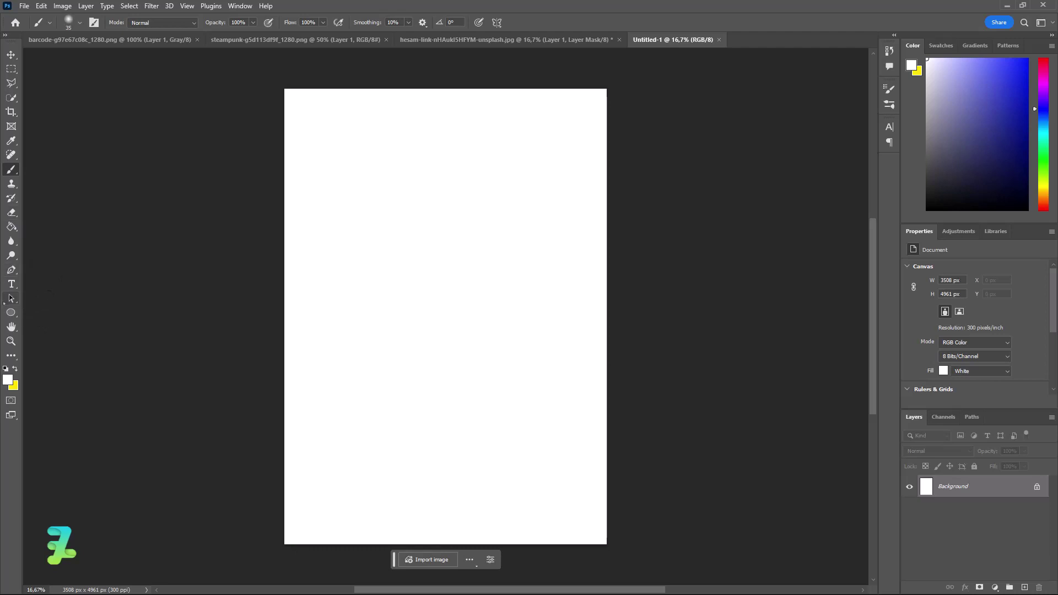
Fill the canvas with light grey #f6f6f6 and add an empty layer above it.
left_click(8, 380)
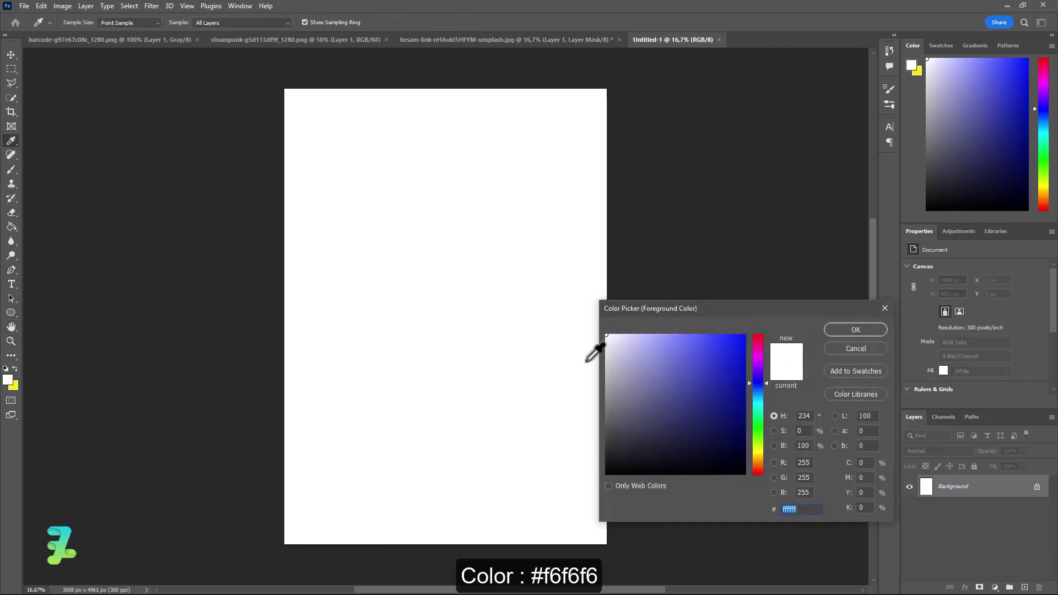
left_click_drag(609, 358, 605, 339)
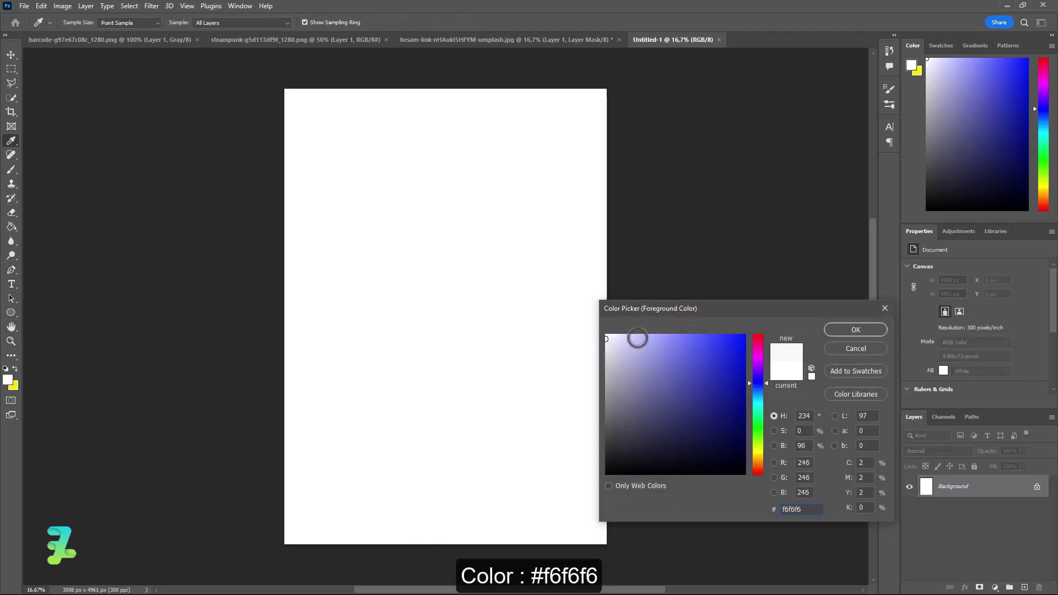
left_click(835, 331)
key("b")
left_click(349, 217)
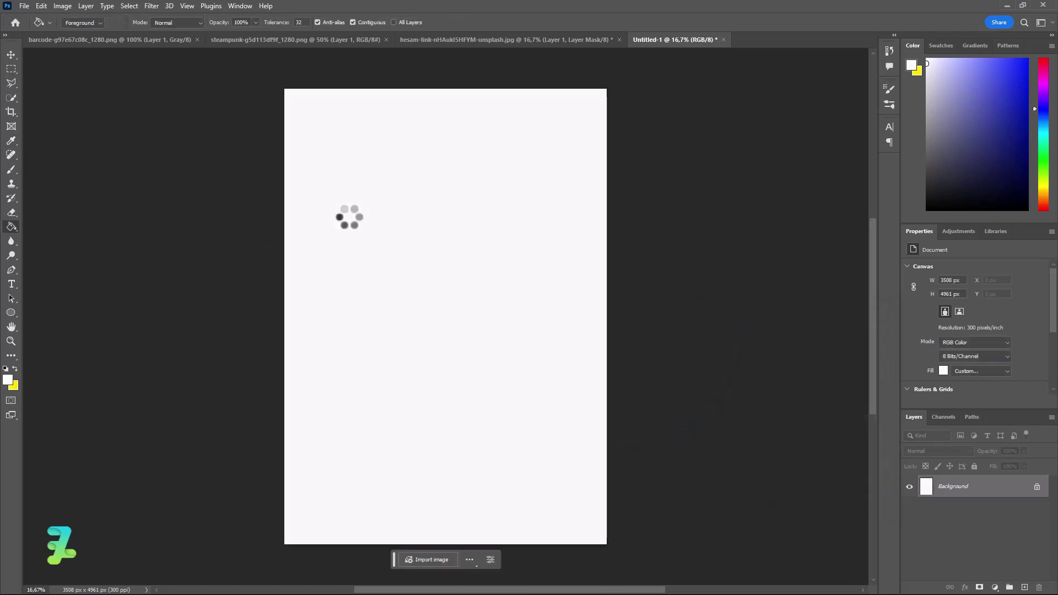
left_click(1024, 587)
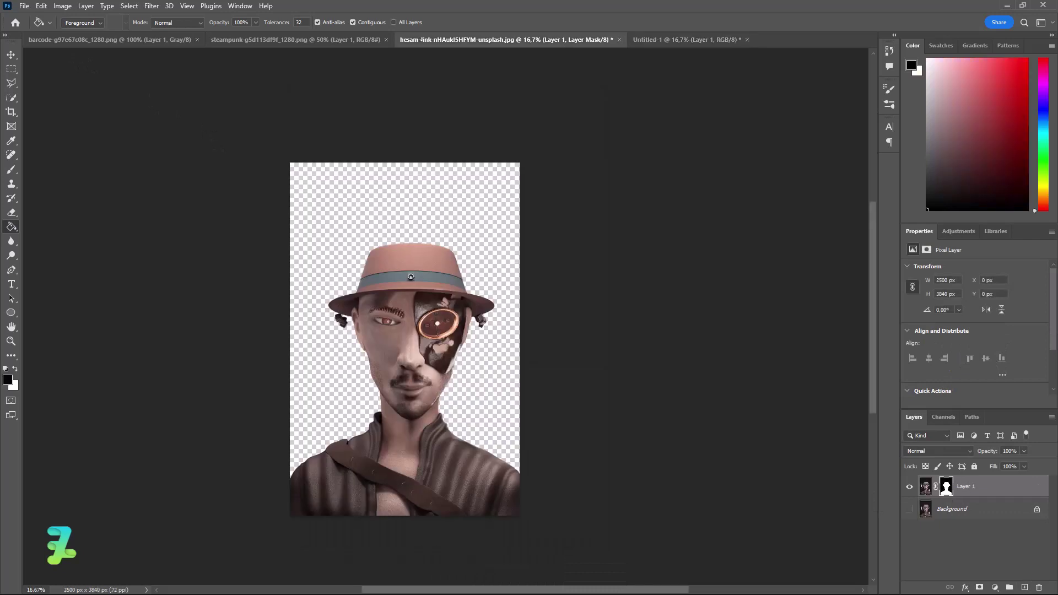
Convert the portrait layer to a smart object and copy it into the A3 document.
right_click(422, 39)
left_click(449, 95)
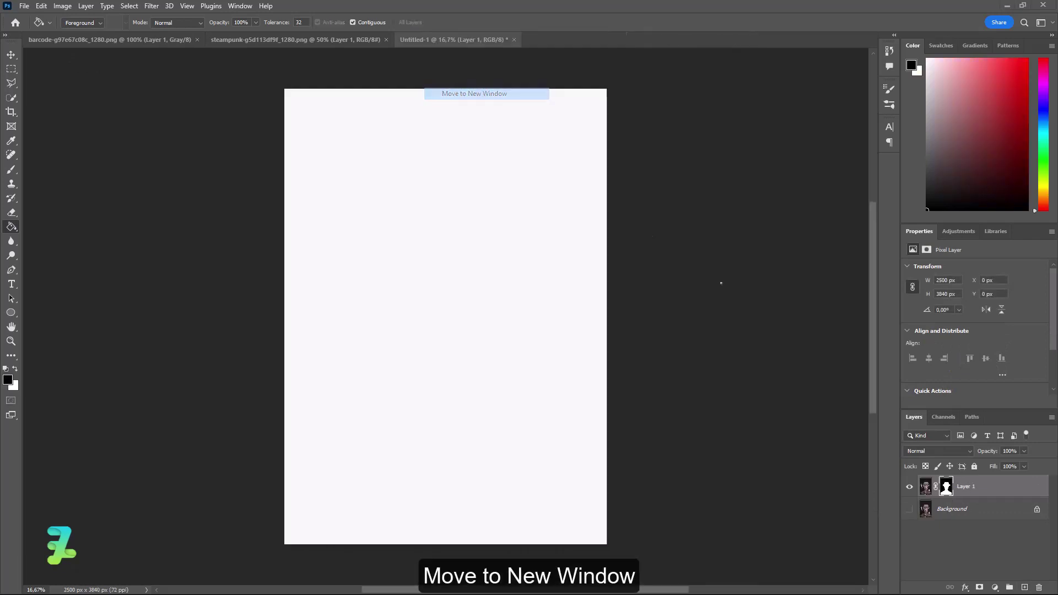
right_click(990, 486)
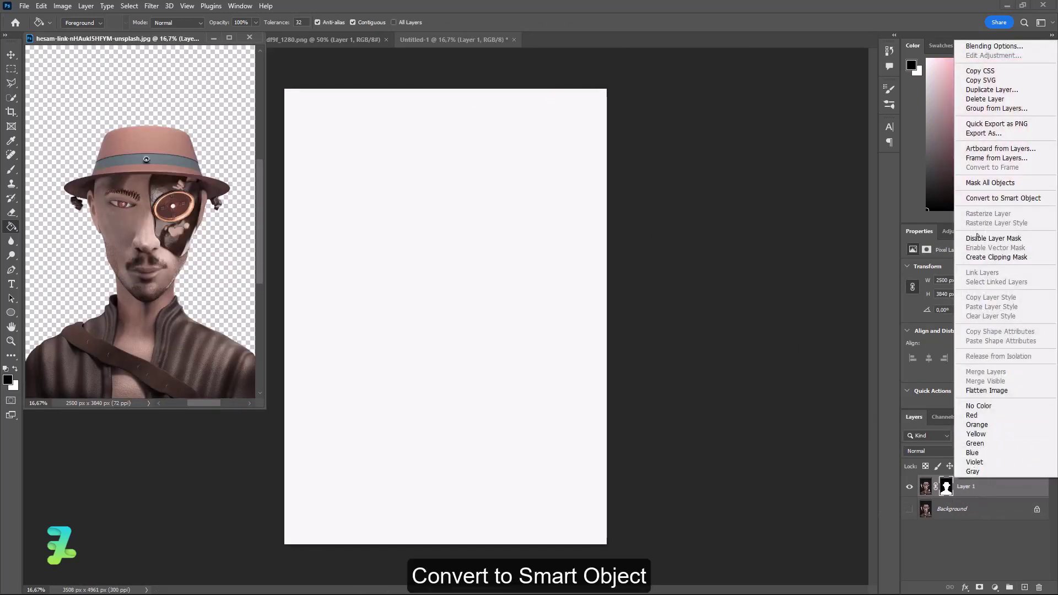
left_click(991, 198)
mouse_move(926, 486)
left_mouse_down()
mouse_move(366, 367)
mouse_move(418, 352)
left_mouse_up()
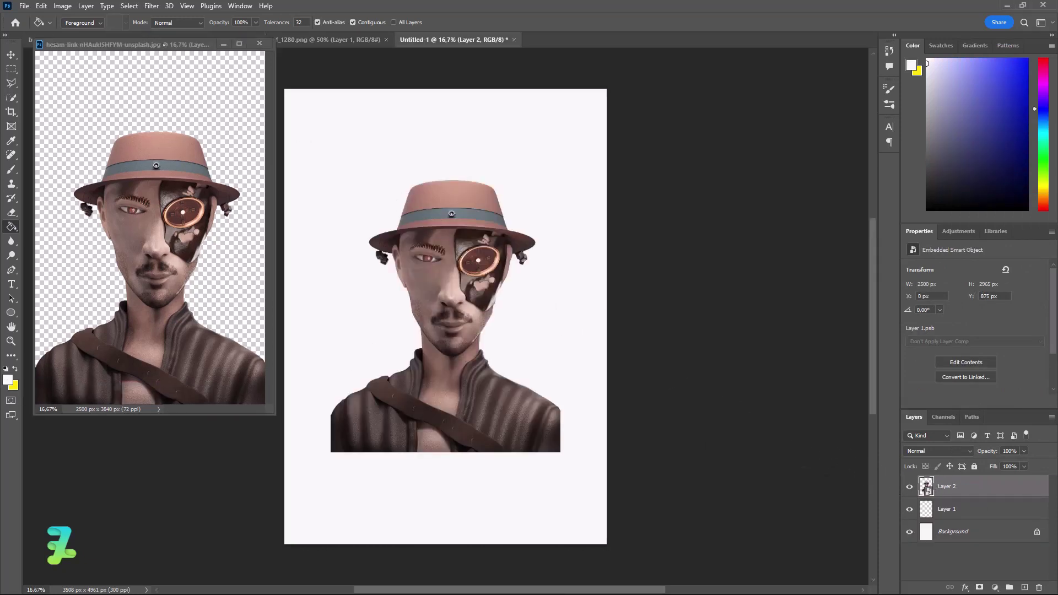
left_click_drag(142, 38, 553, 40)
left_click(440, 41)
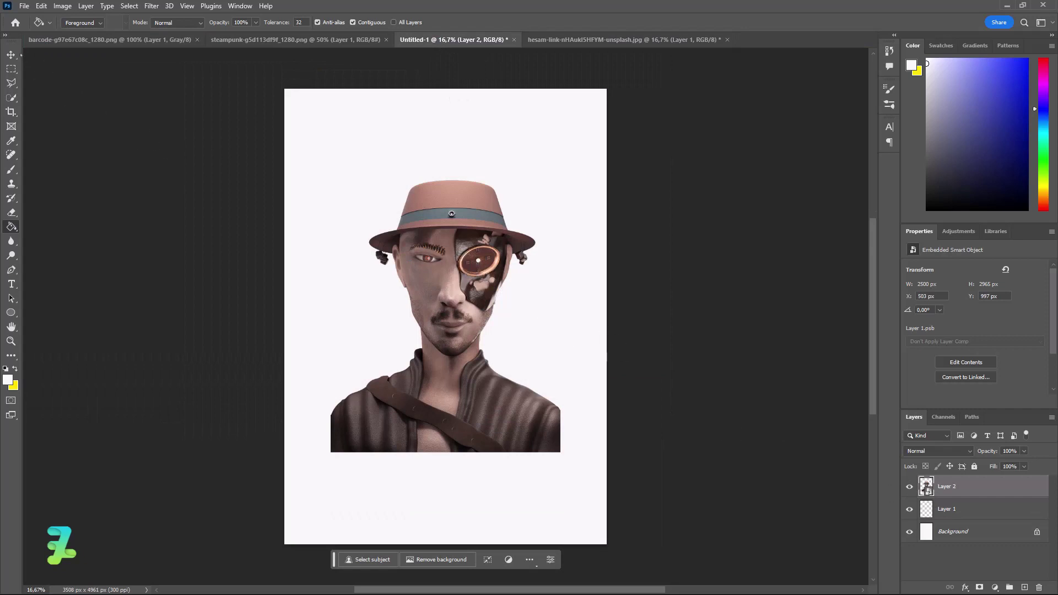
Move the portrait lower and scale it up to fill the canvas width.
key("v")
left_click_drag(449, 265, 452, 361)
key("ctrl+t")
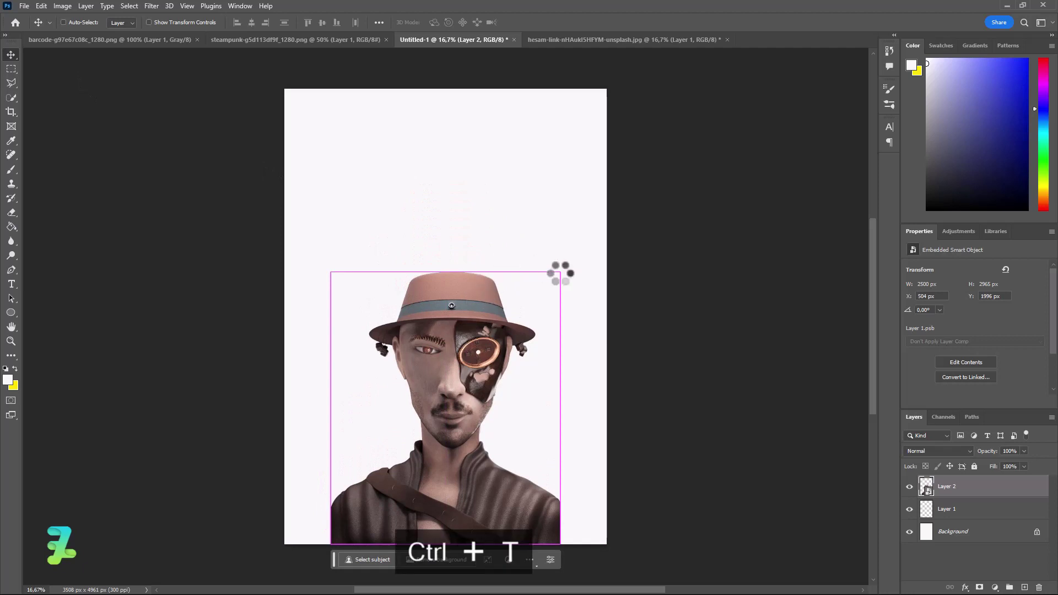
left_click_drag(560, 272, 604, 212)
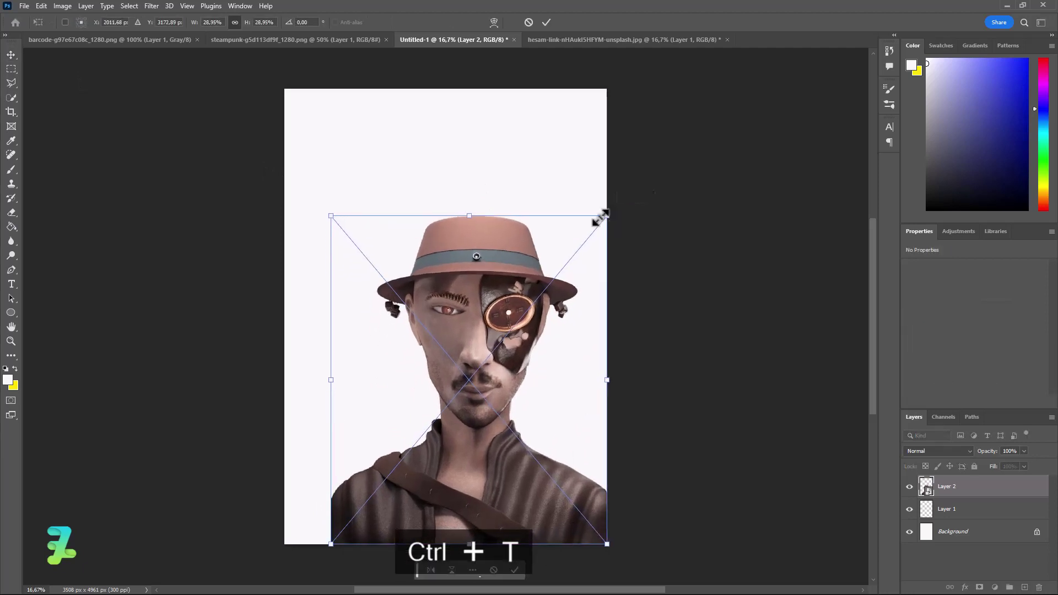
mouse_move(330, 216)
left_mouse_down()
mouse_move(315, 215)
mouse_move(273, 165)
left_mouse_up()
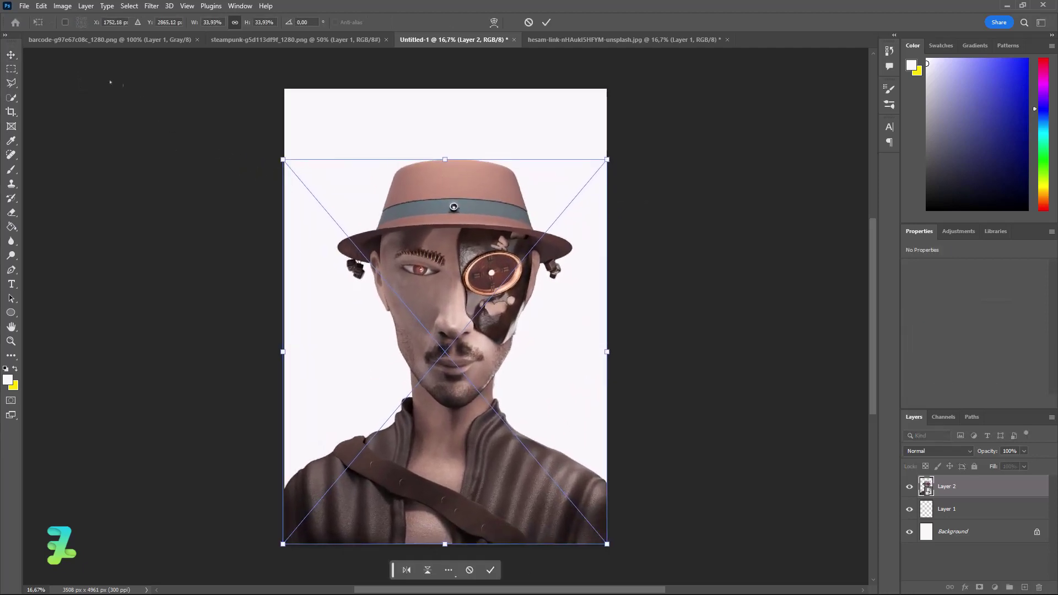
key("Return")
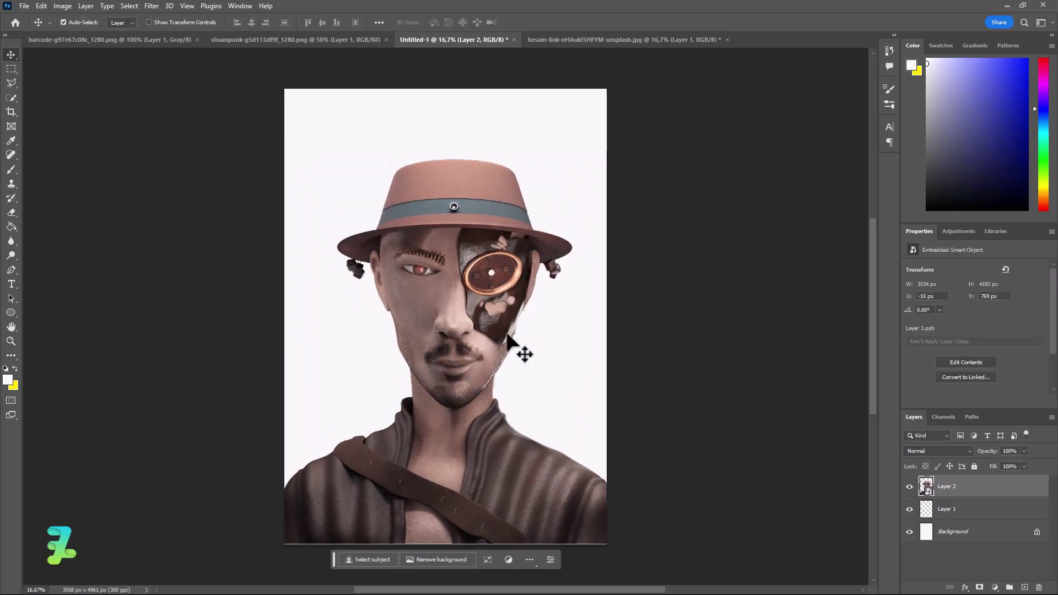
left_click(964, 512)
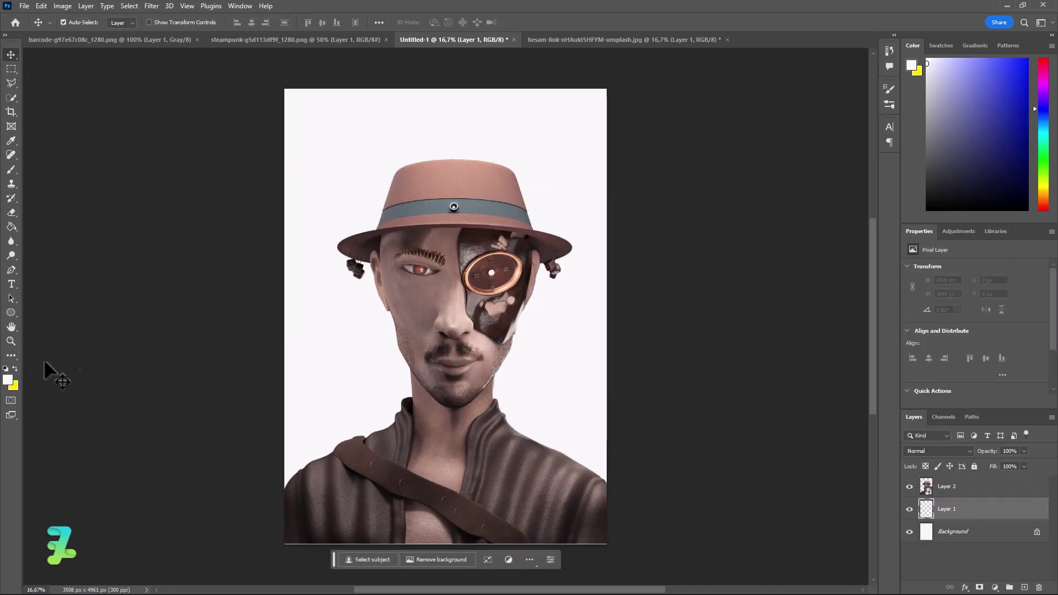
Set the foreground to a pink sampled from the hat.
left_click(8, 380)
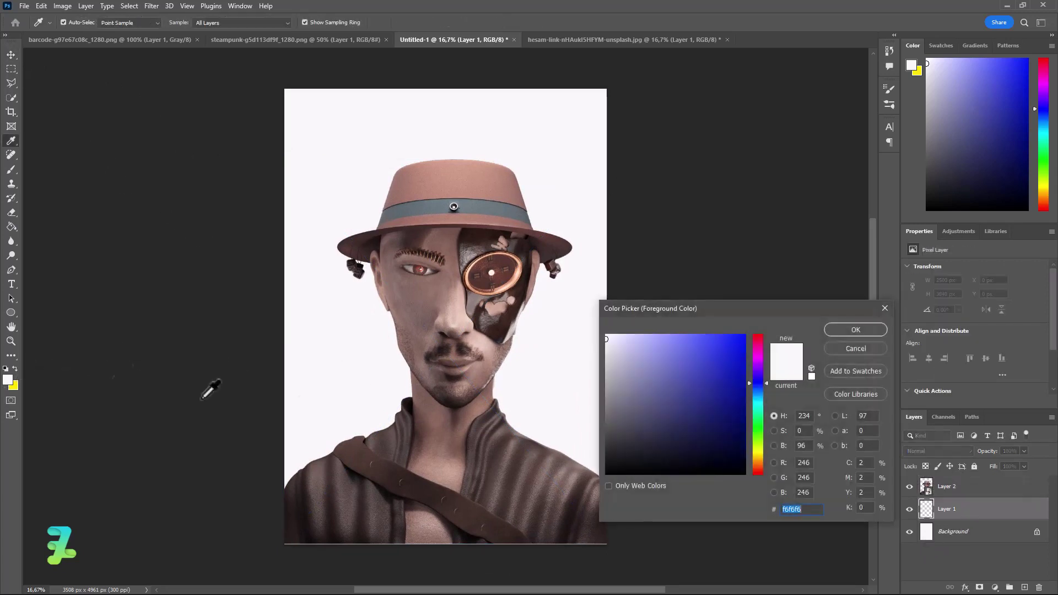
left_click(481, 186)
left_click(671, 366)
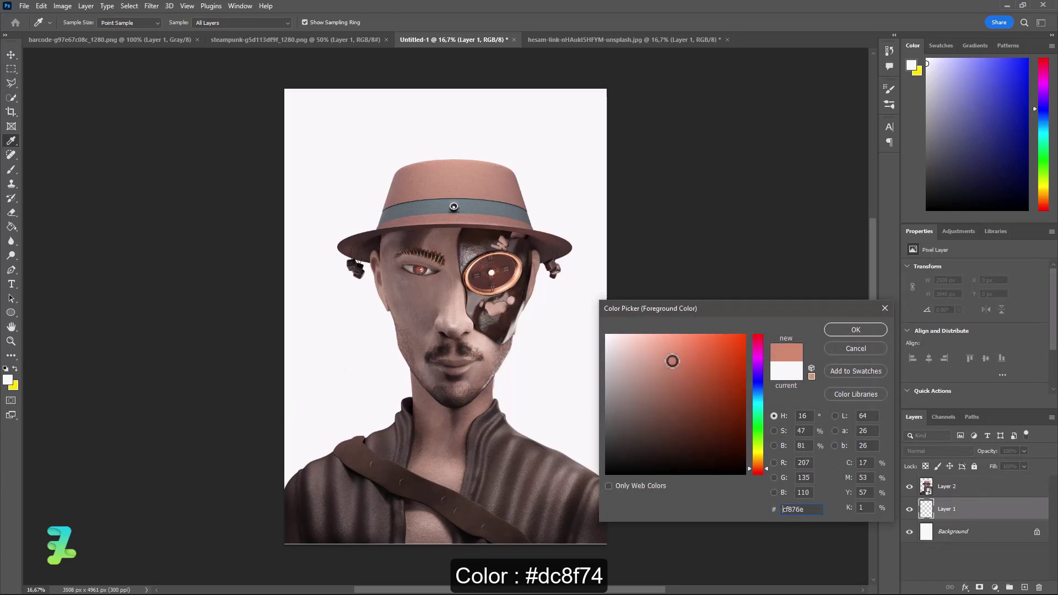
left_click(855, 330)
key("v")
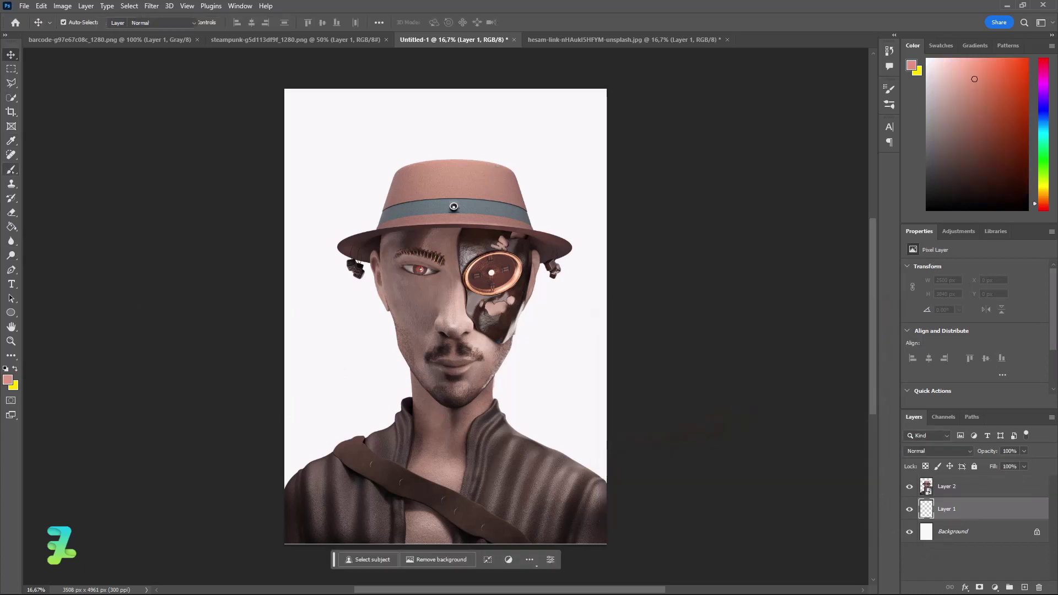
Paint soft pink glow with a large brush on both sides of the neck.
key("b")
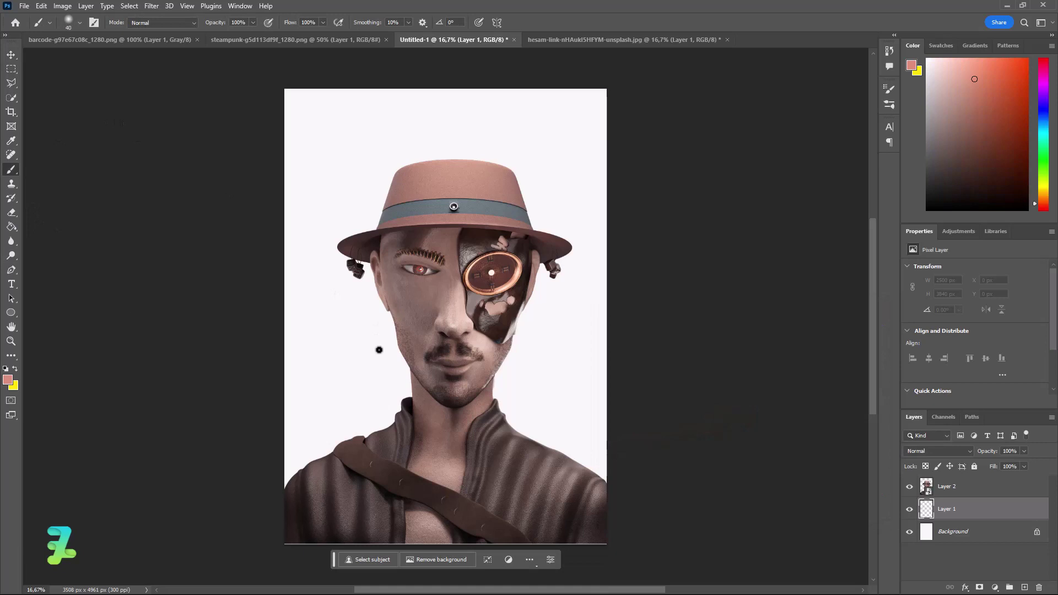
key("bracketright")
key("bracketright")
key("bracketright")
key("bracketright")
key("bracketright")
key("bracketright")
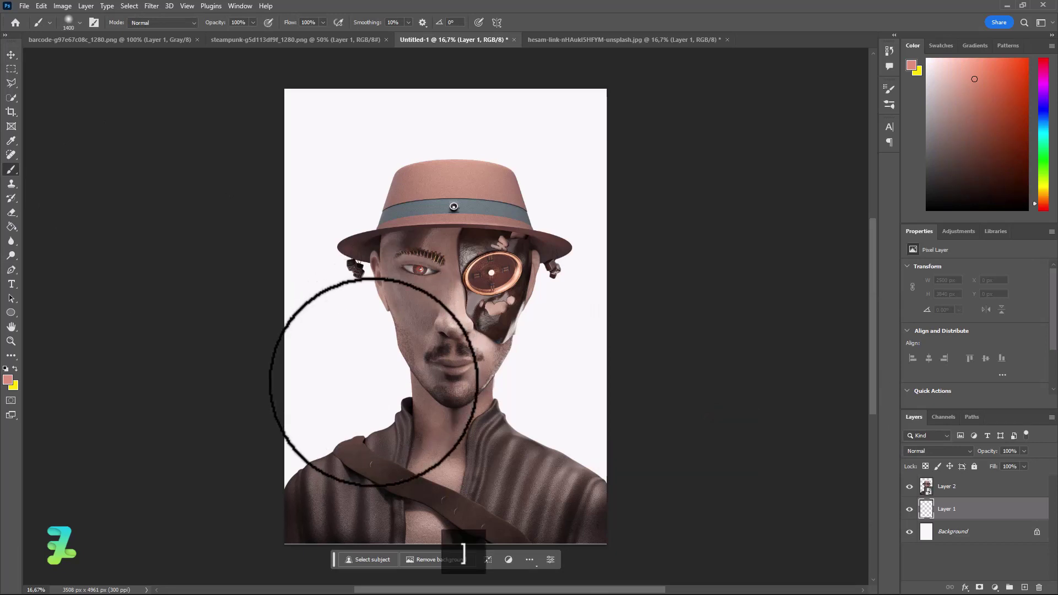
left_click(362, 409)
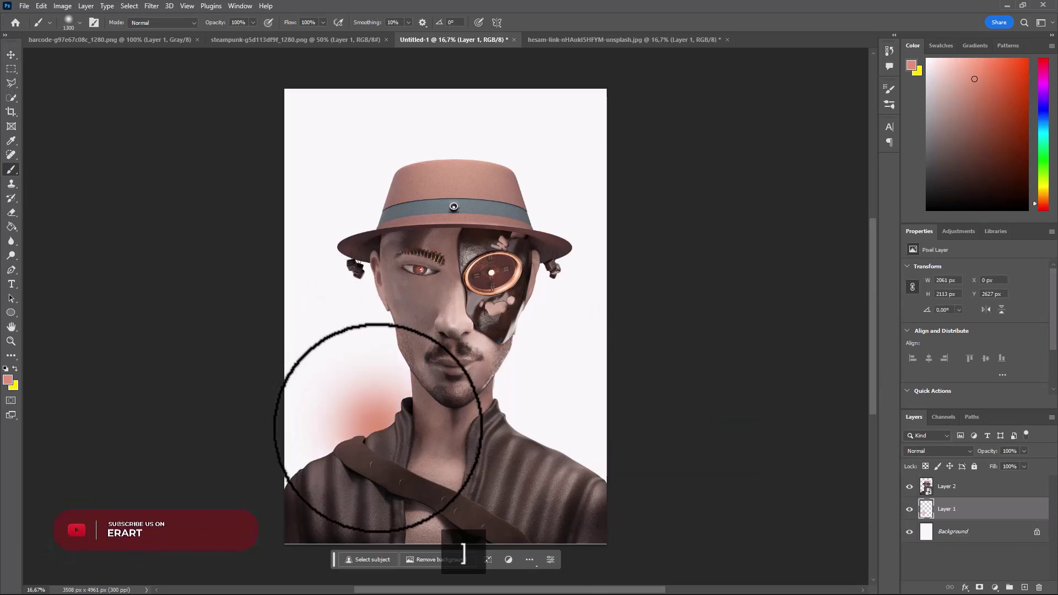
key("bracketright")
key("bracketright")
key("bracketright")
key("bracketright")
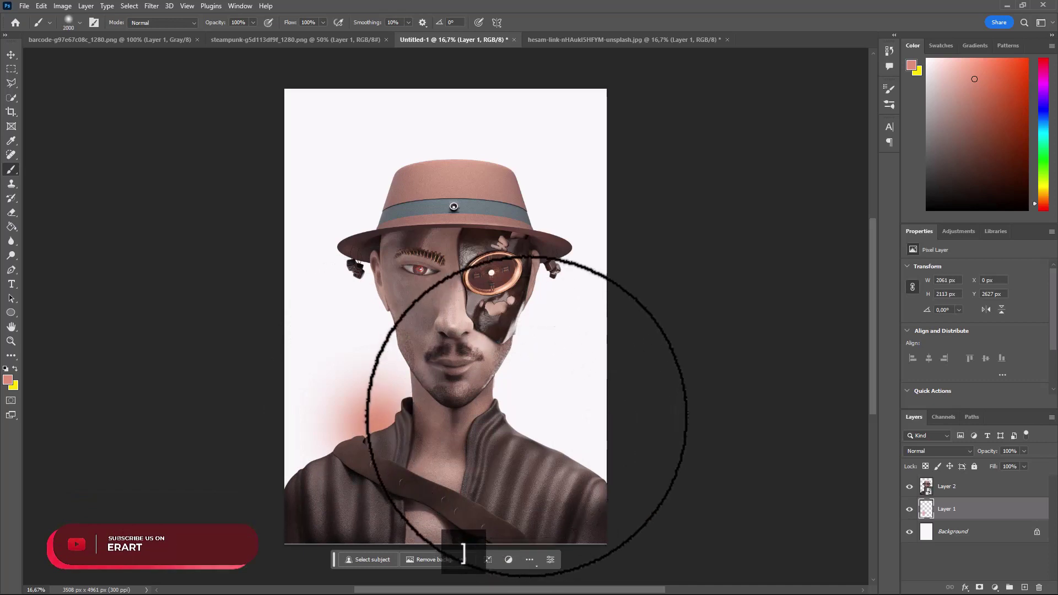
left_click(537, 402)
Check the document's Image Size with dimensions shown in pixels.
left_click(62, 6)
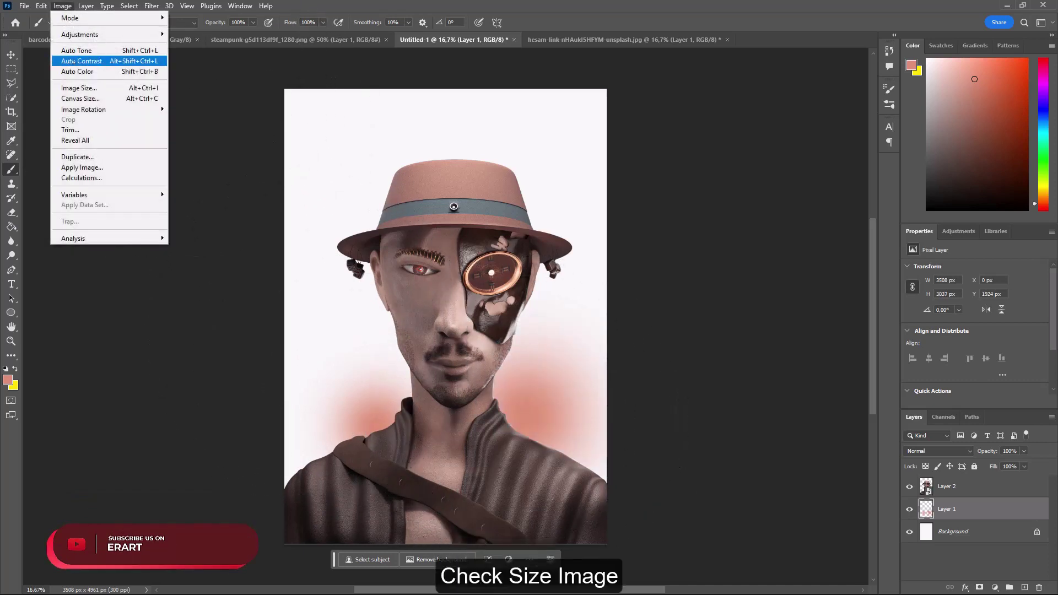
left_click(83, 90)
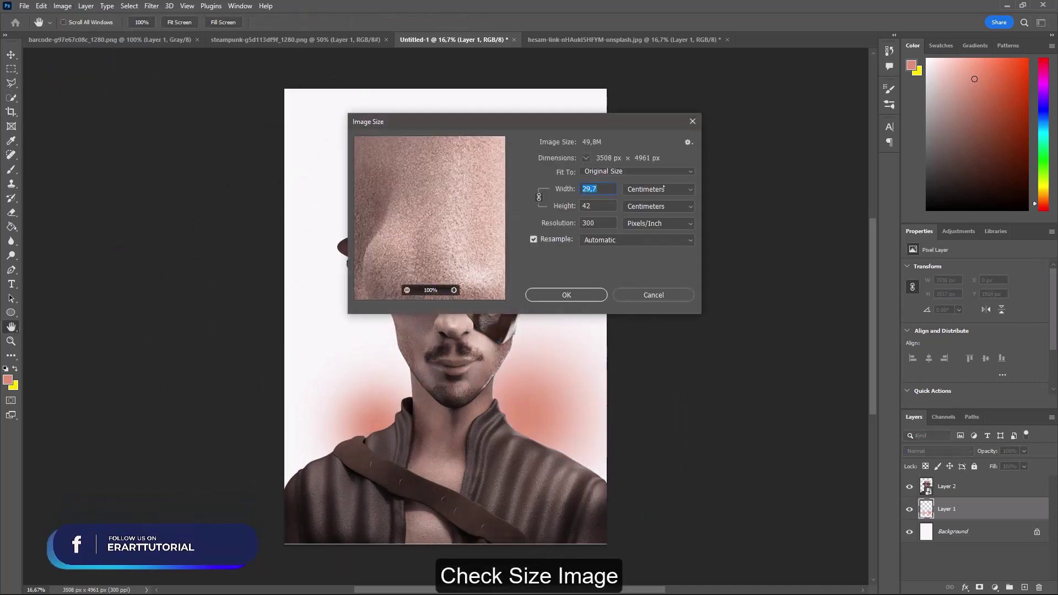
left_click(664, 189)
left_click(664, 211)
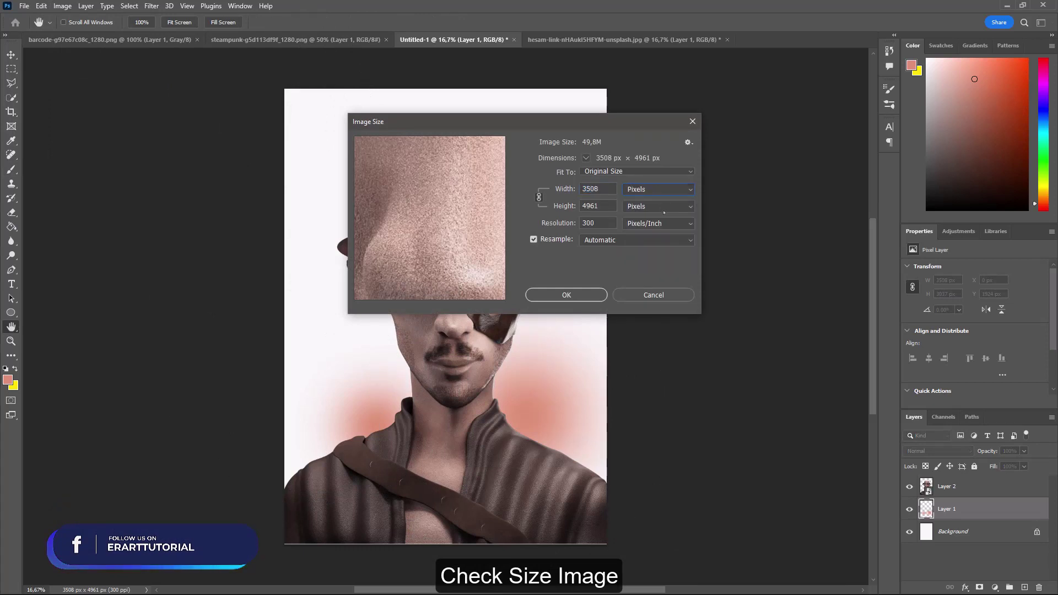
left_click(650, 295)
Spread soft pink over the lower canvas with a very large brush.
key("b")
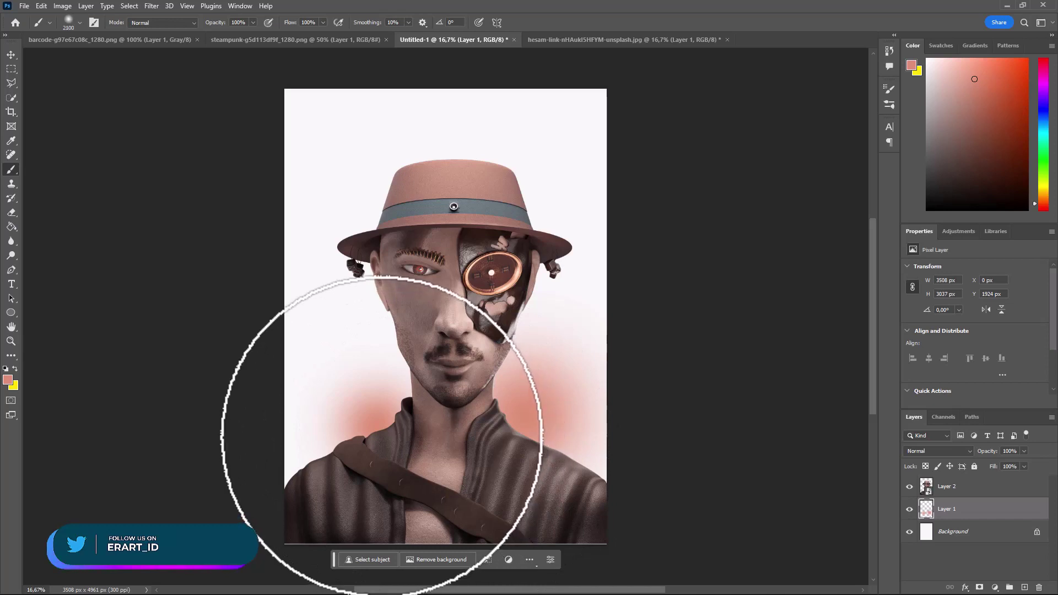
key("bracketright")
key("bracketright")
key("bracketright")
key("bracketright")
key("bracketright")
key("bracketright")
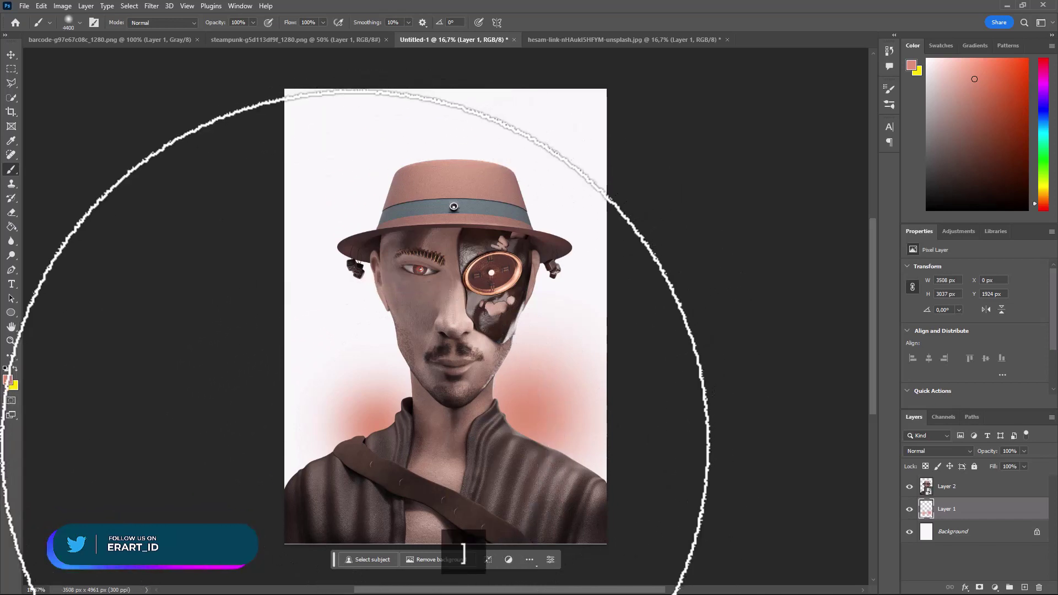
left_click(617, 472)
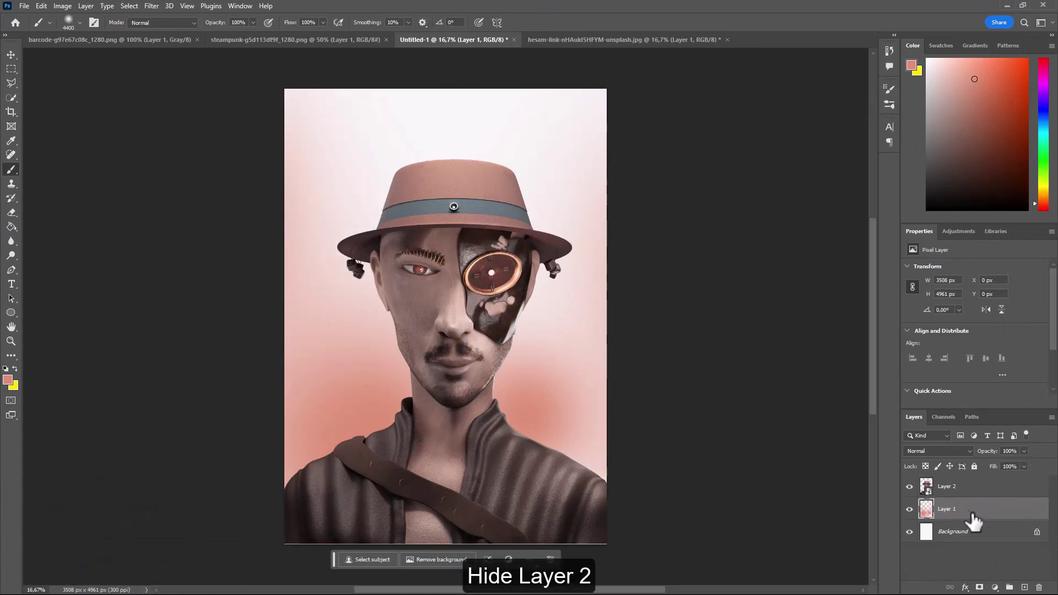
Hide and re-show the portrait layer to check the glow, then open the Filter menu.
left_click(908, 486)
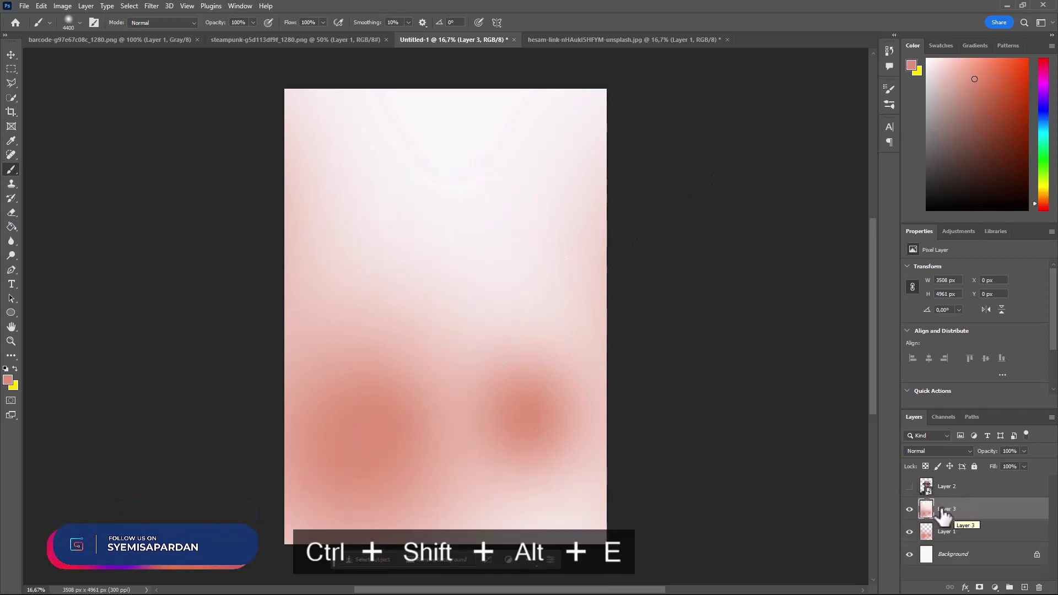
left_click(909, 486)
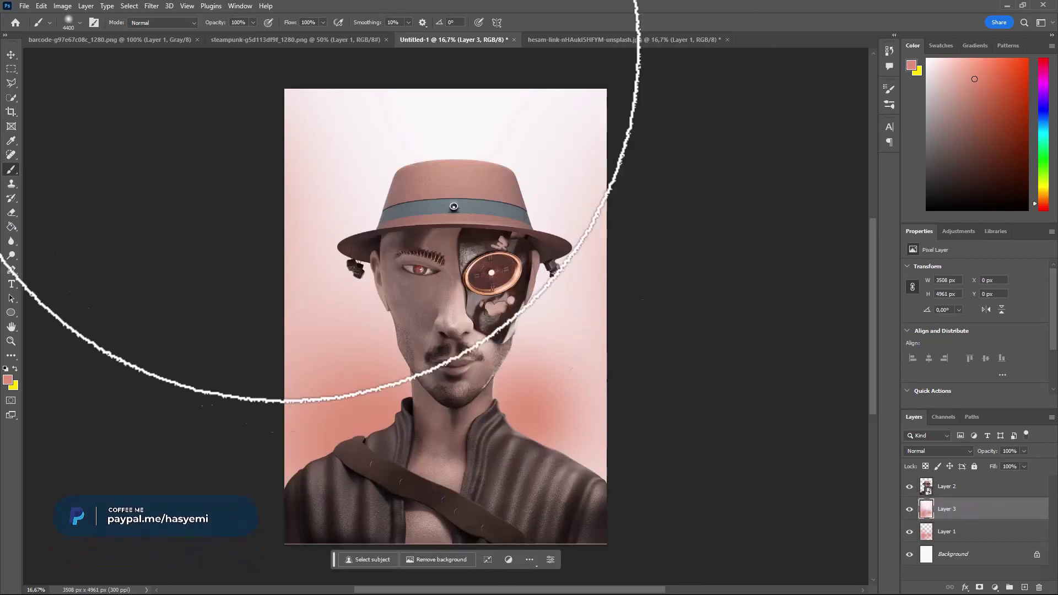
left_click(151, 6)
mouse_move(160, 178)
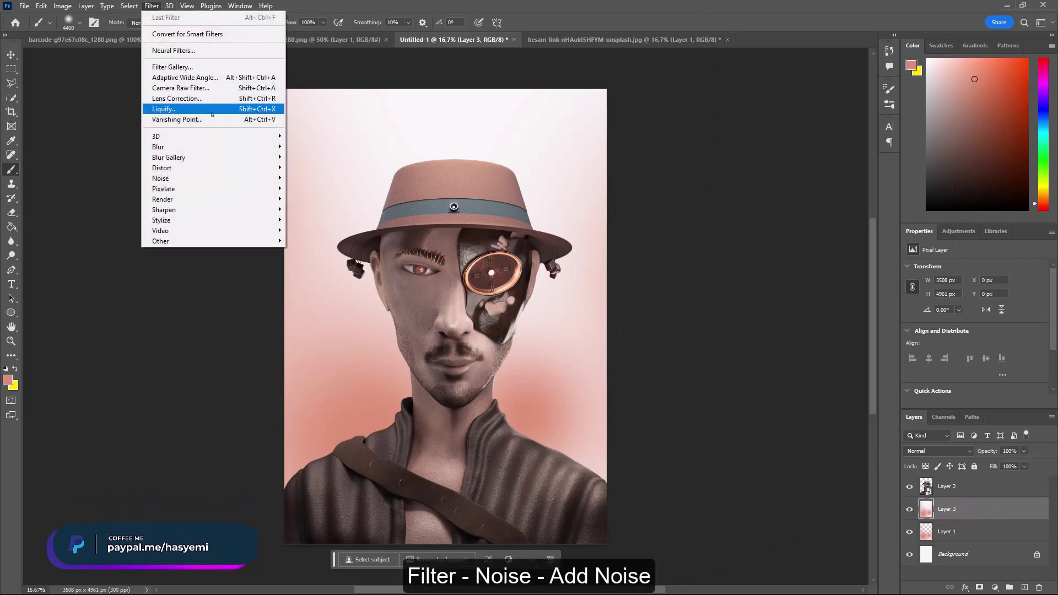
Set Add Noise to Monochromatic, Uniform, amount 25%.
left_click(311, 178)
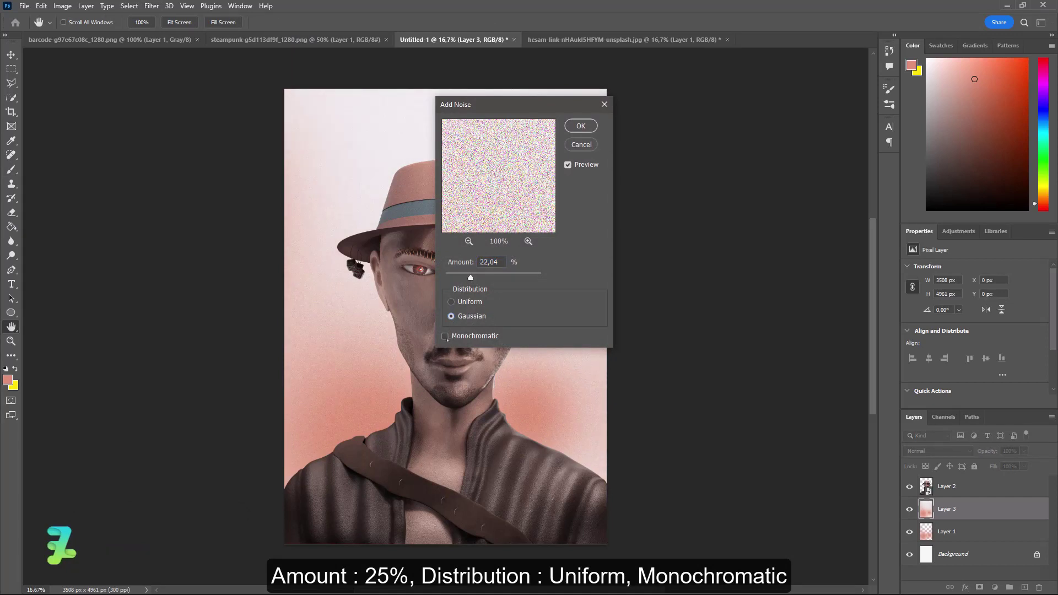
left_click(445, 336)
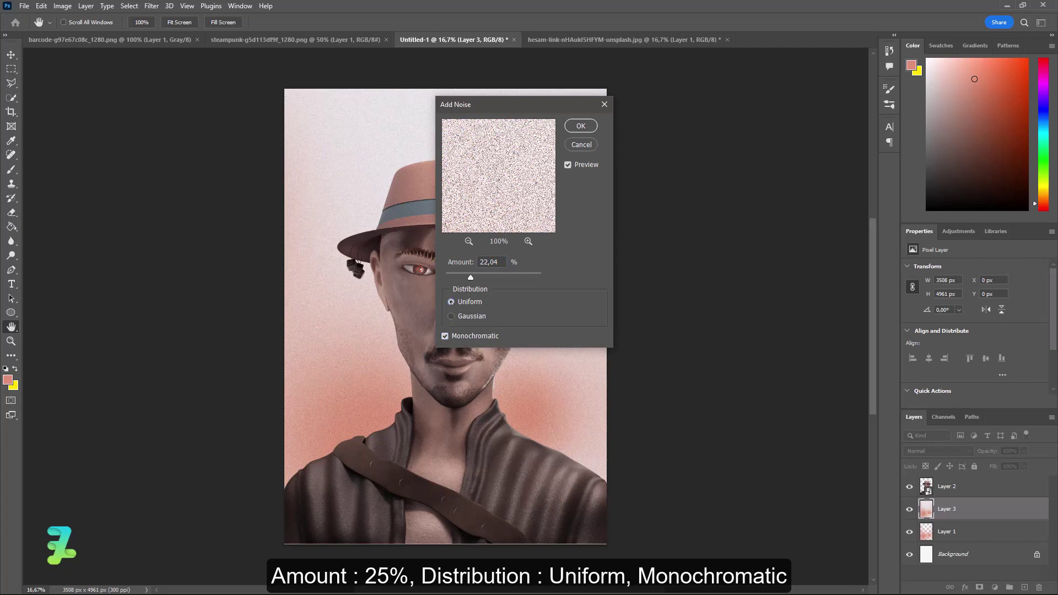
left_click_drag(470, 276, 480, 277)
type("3")
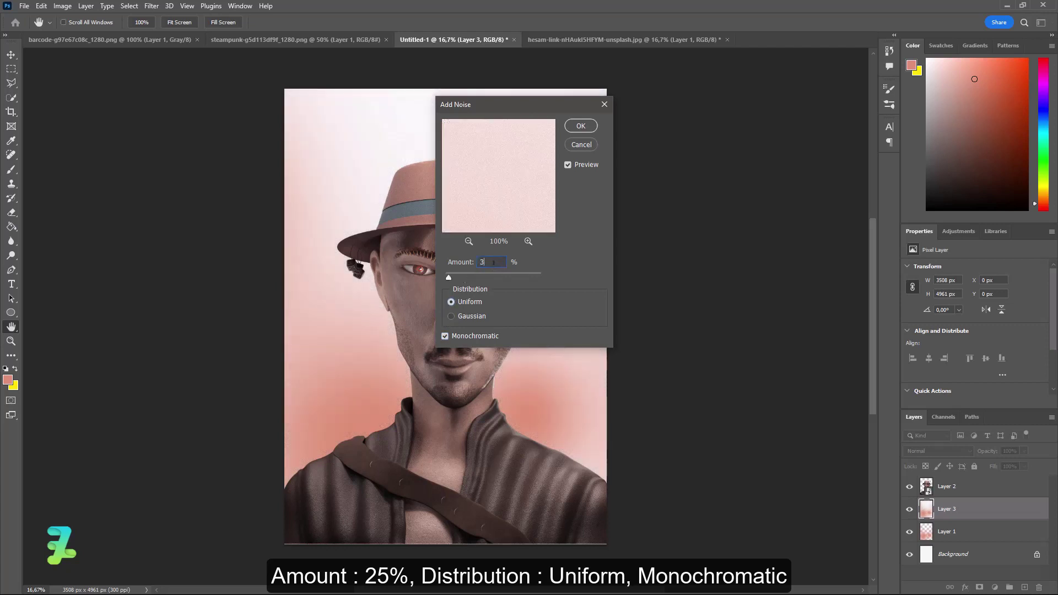
type("0")
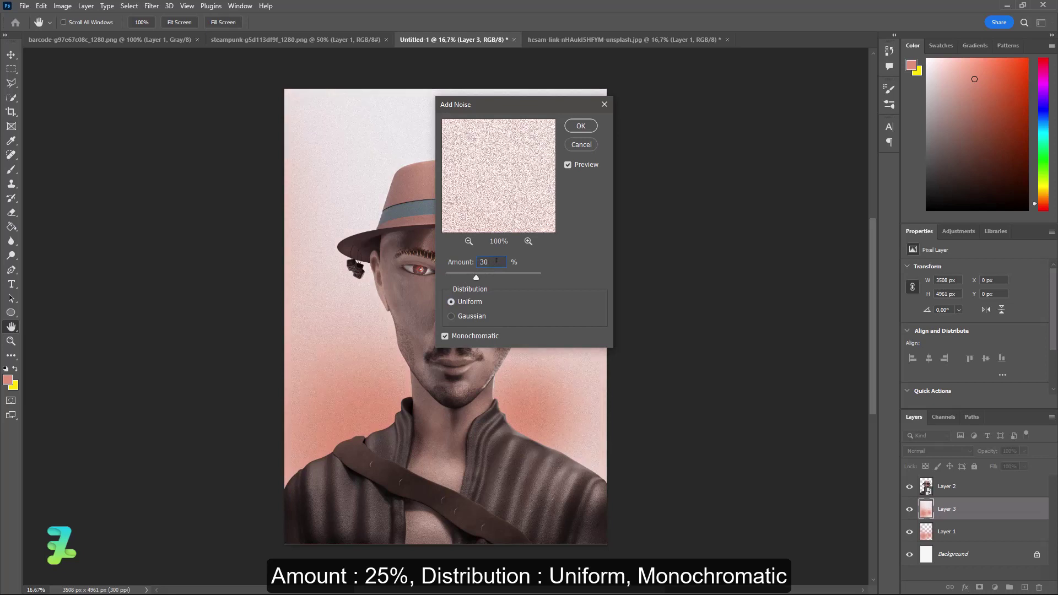
key("BackSpace")
key("BackSpace")
type("25")
Apply the noise to the background and undo a stray pink brush stroke.
left_click(573, 131)
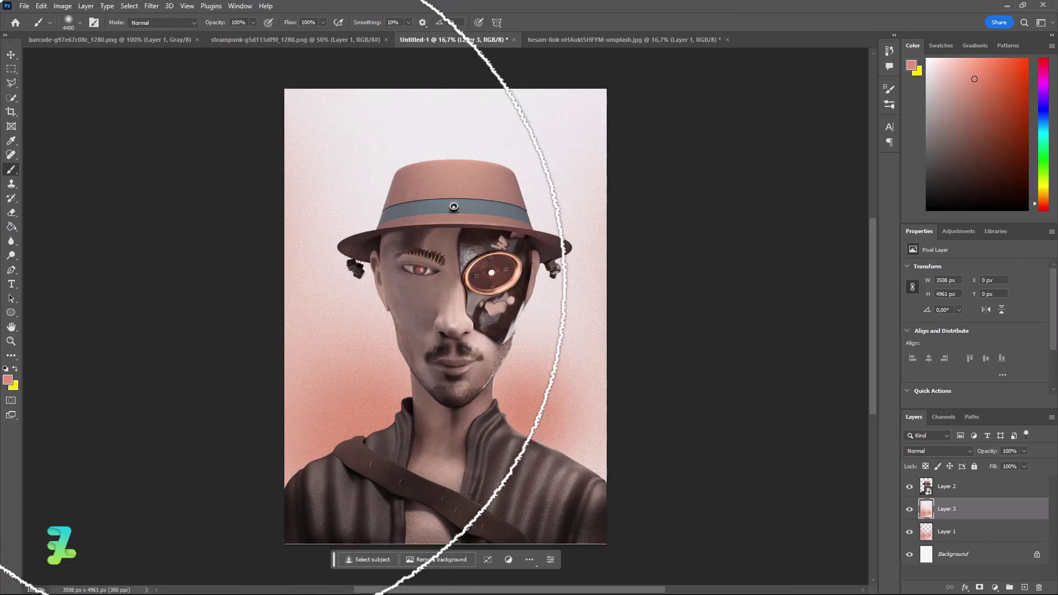
left_click(221, 270)
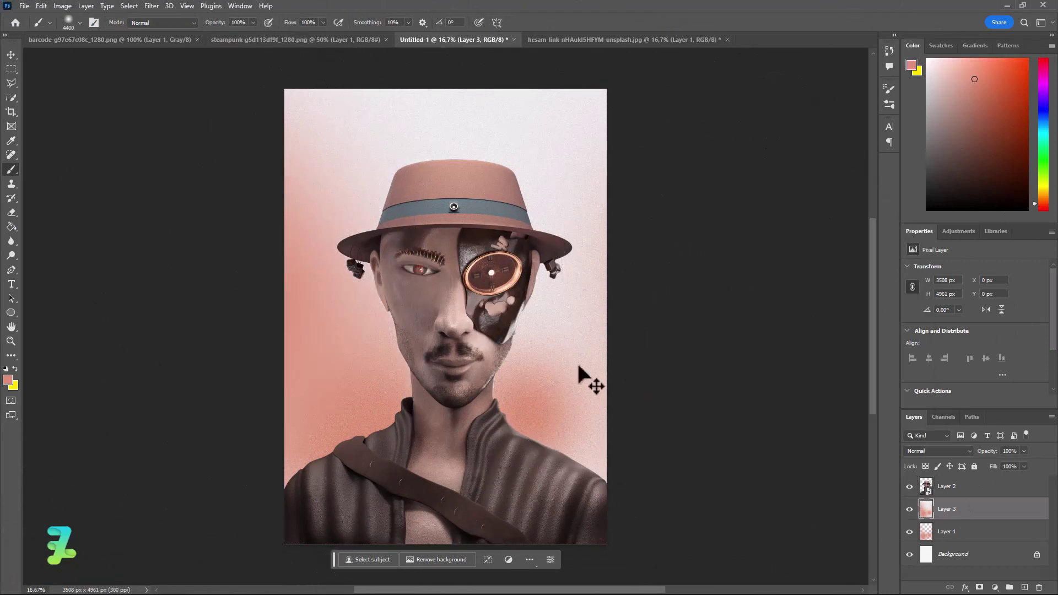
key("ctrl+z")
Shrink the brush and bring up the shape tool choices.
key("bracketleft")
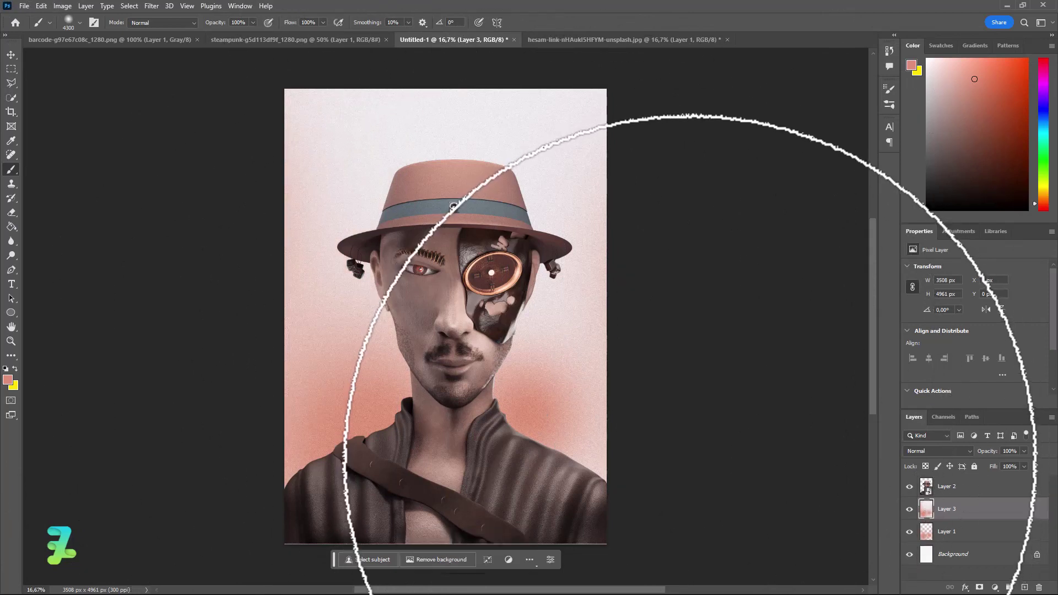
key("bracketleft")
key("bracketleft")
key("bracketleft")
key("bracketleft")
key("bracketleft")
key("bracketleft")
key("bracketleft")
key("bracketleft")
key("bracketleft")
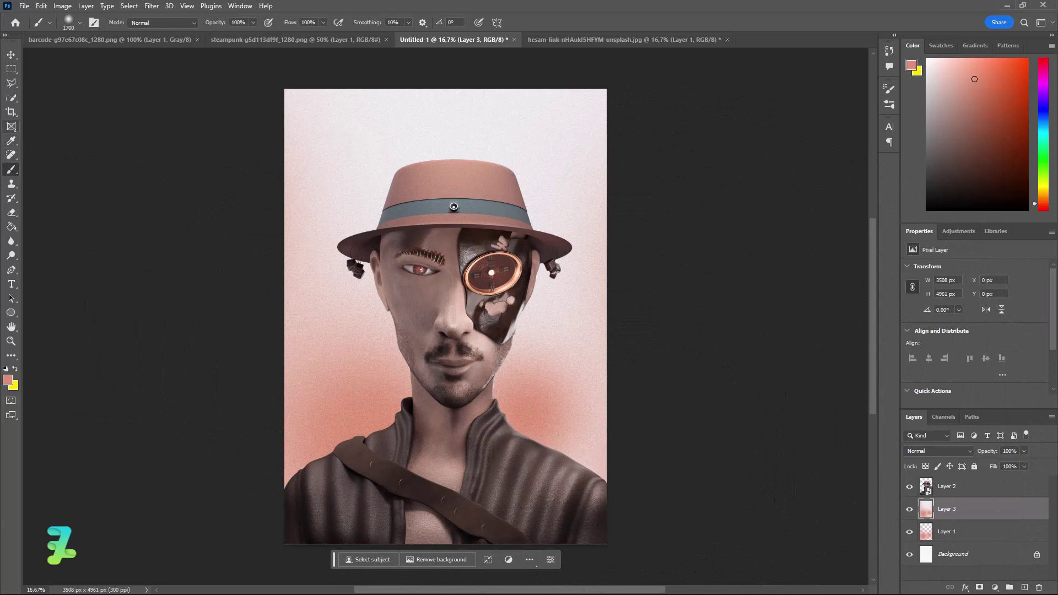
left_click(11, 313)
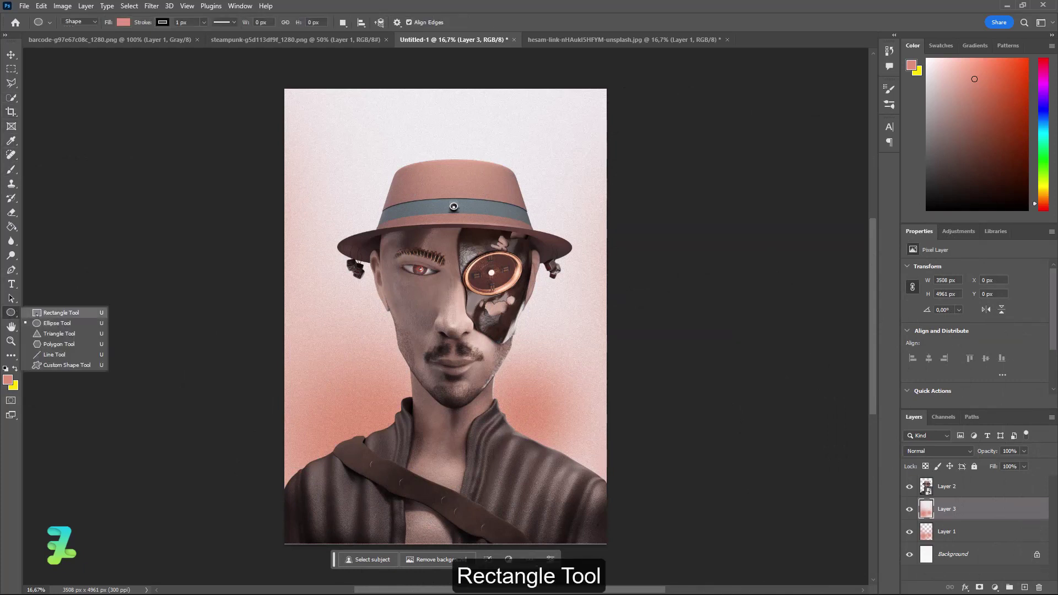
Draw a rectangle across the upper poster on a new layer, filled #f6f6f6.
left_click(55, 313)
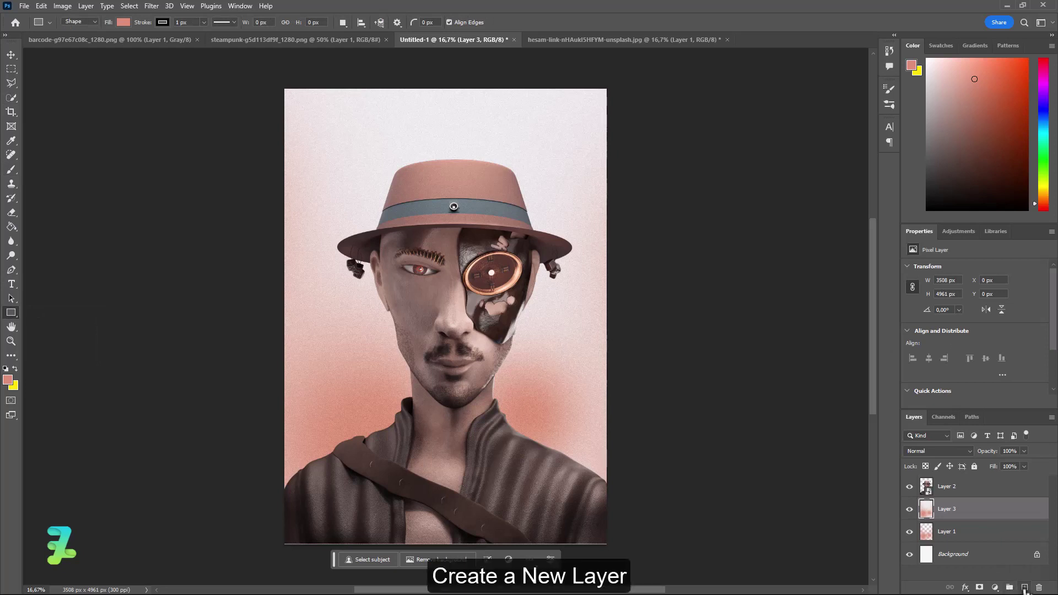
left_click(1024, 588)
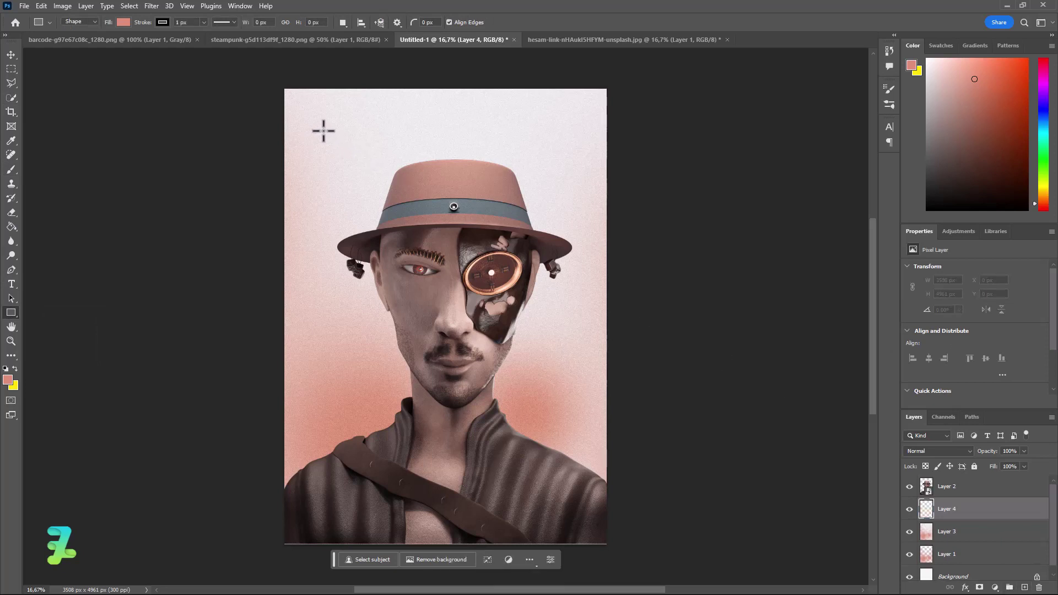
mouse_move(341, 131)
left_mouse_down()
mouse_move(585, 269)
mouse_move(595, 252)
left_mouse_up()
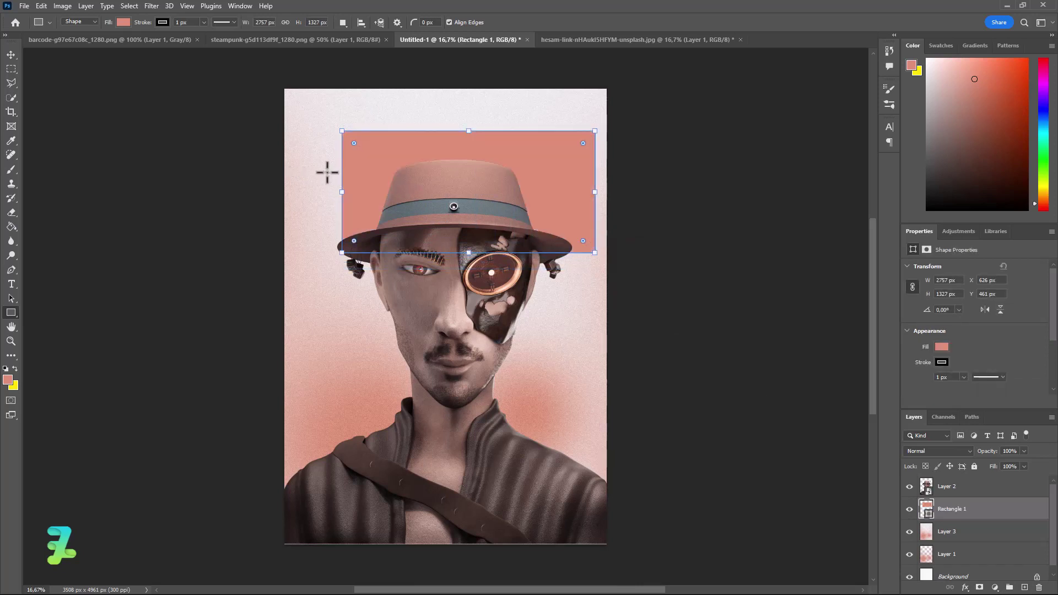
left_click(942, 347)
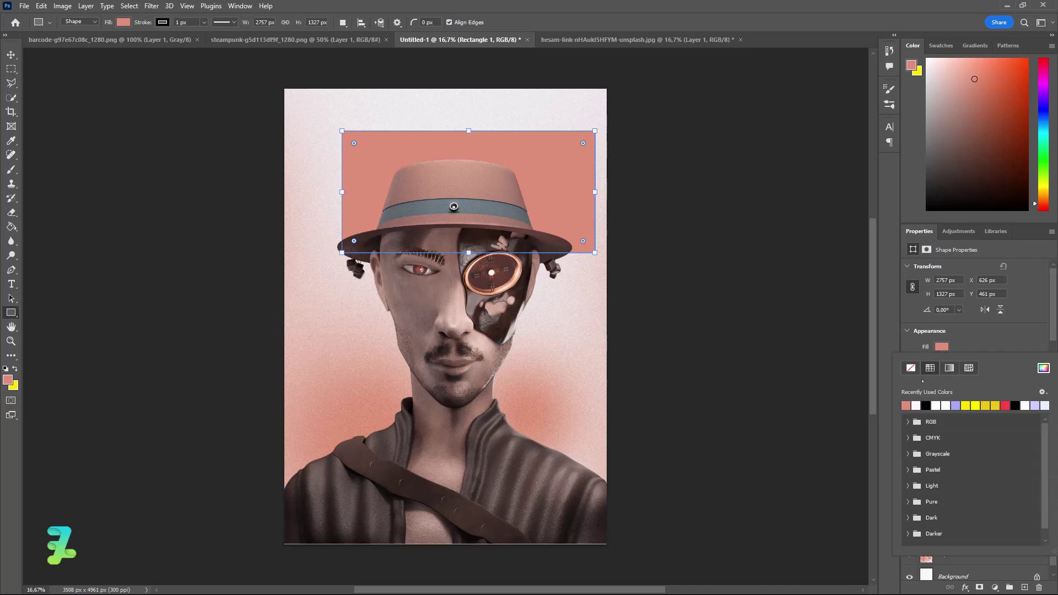
left_click(916, 405)
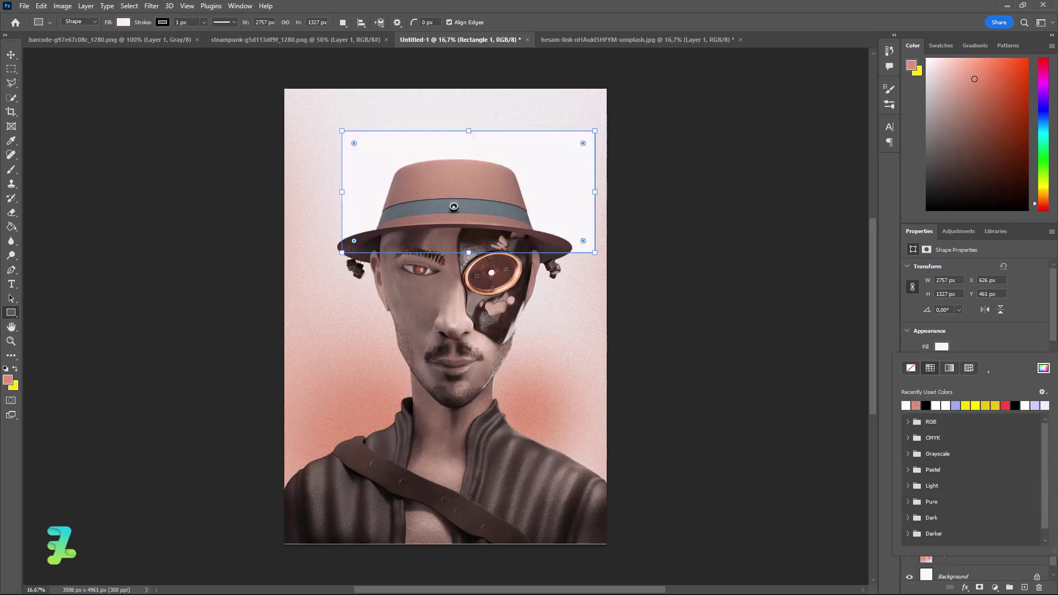
left_click(1043, 369)
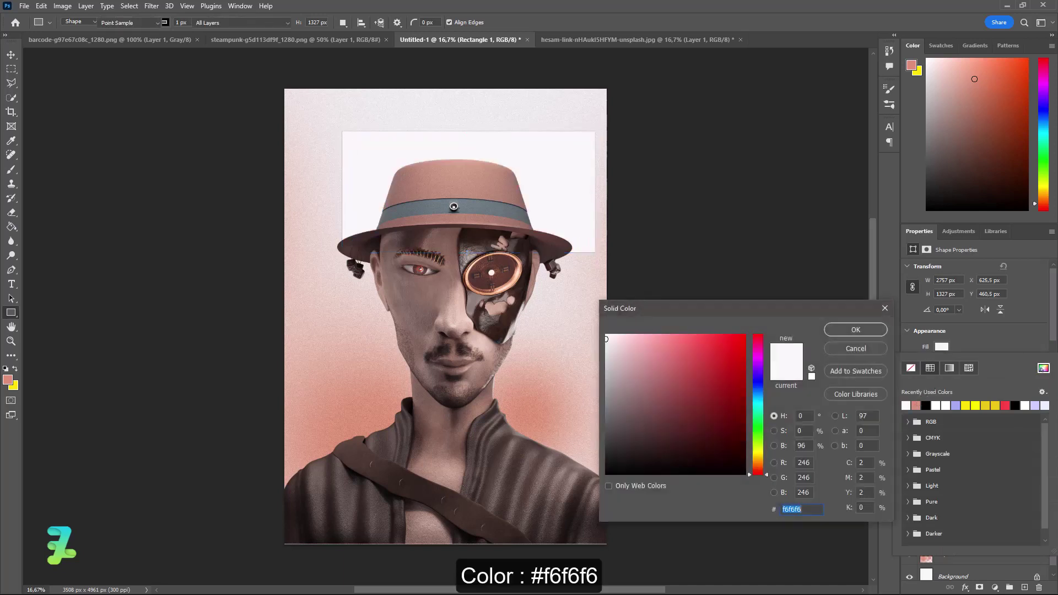
left_click(848, 332)
left_click(941, 362)
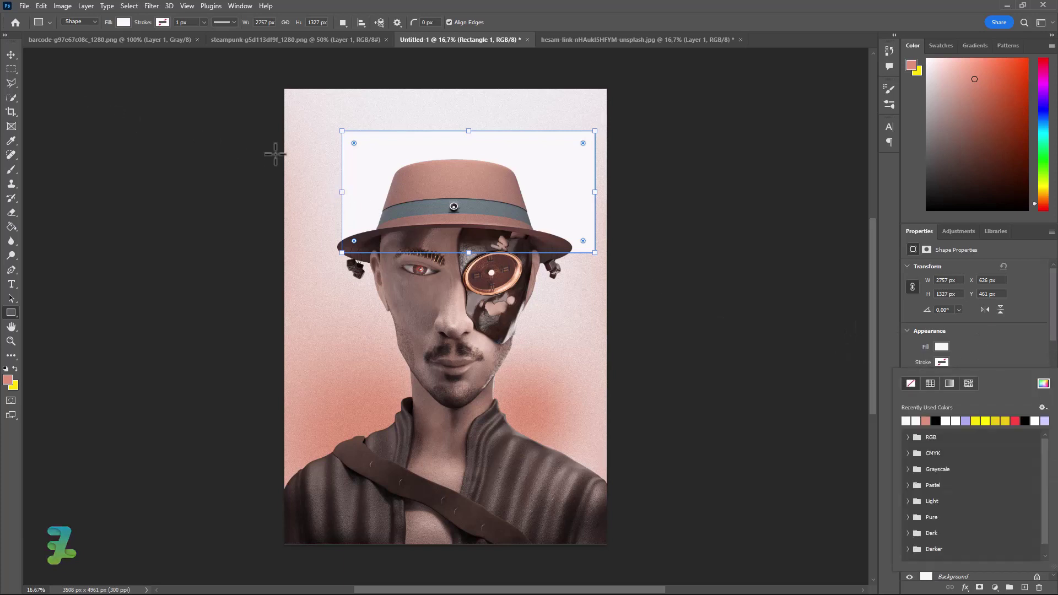
Stretch the rectangle left toward the poster edge, up at the top, and down to the eyes.
left_click_drag(341, 191, 302, 193)
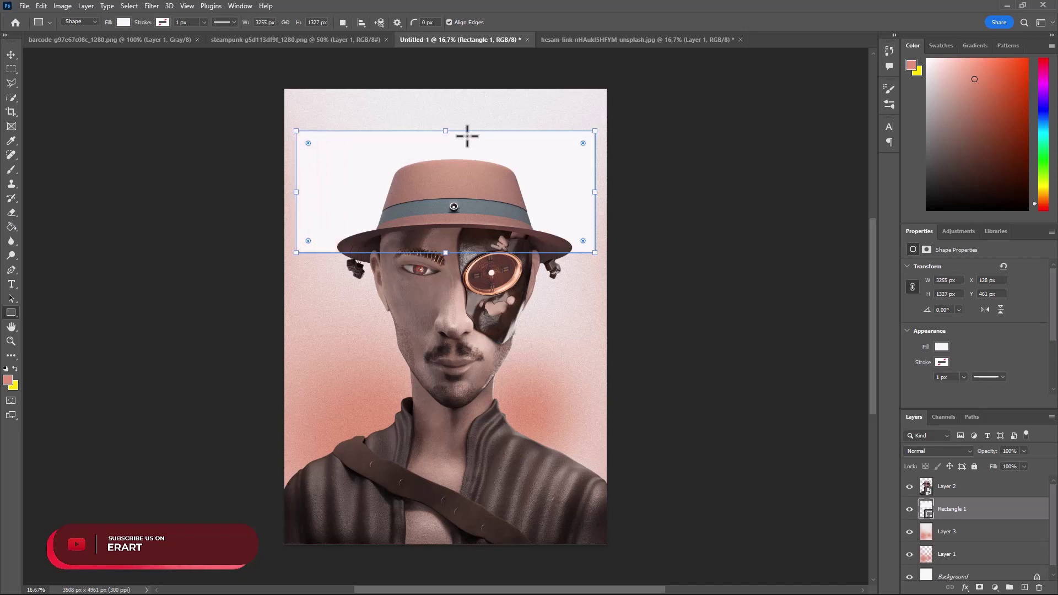
mouse_move(447, 133)
left_mouse_down()
mouse_move(443, 112)
mouse_move(442, 122)
left_mouse_up()
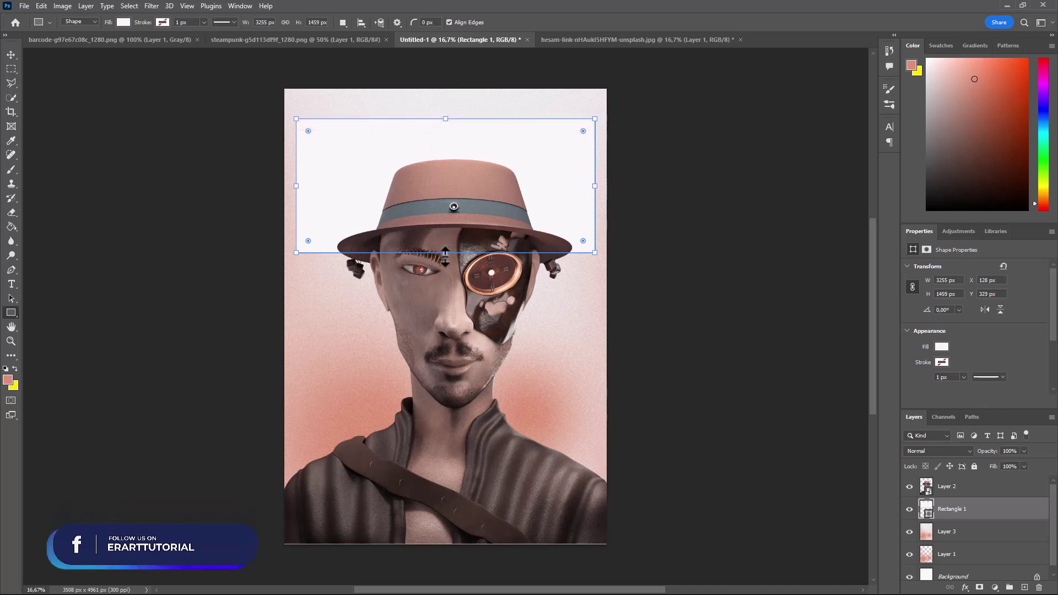
left_click_drag(445, 255, 445, 262)
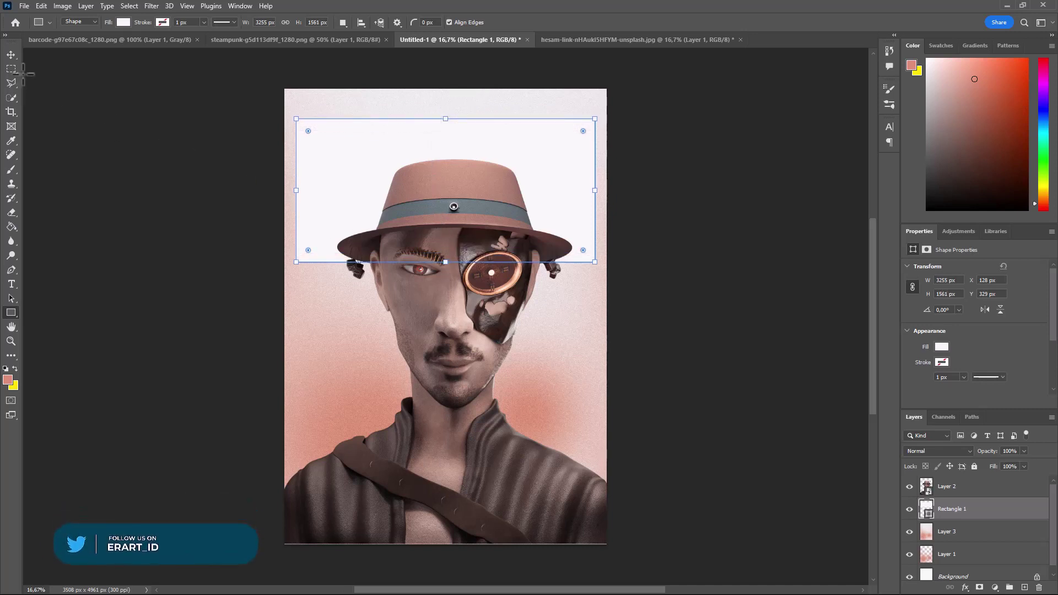
left_click(11, 55)
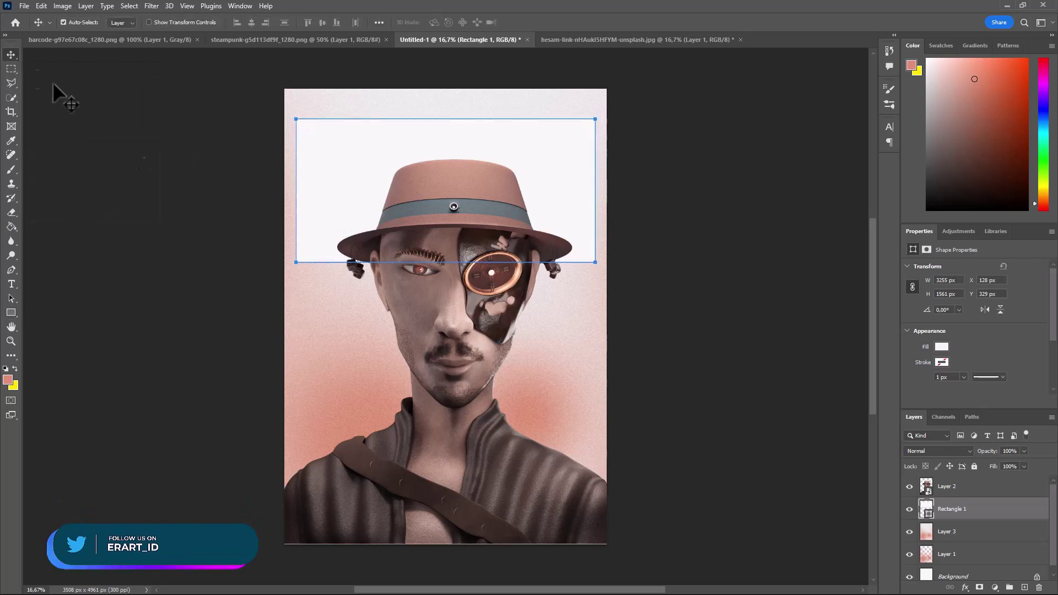
key("ctrl+a")
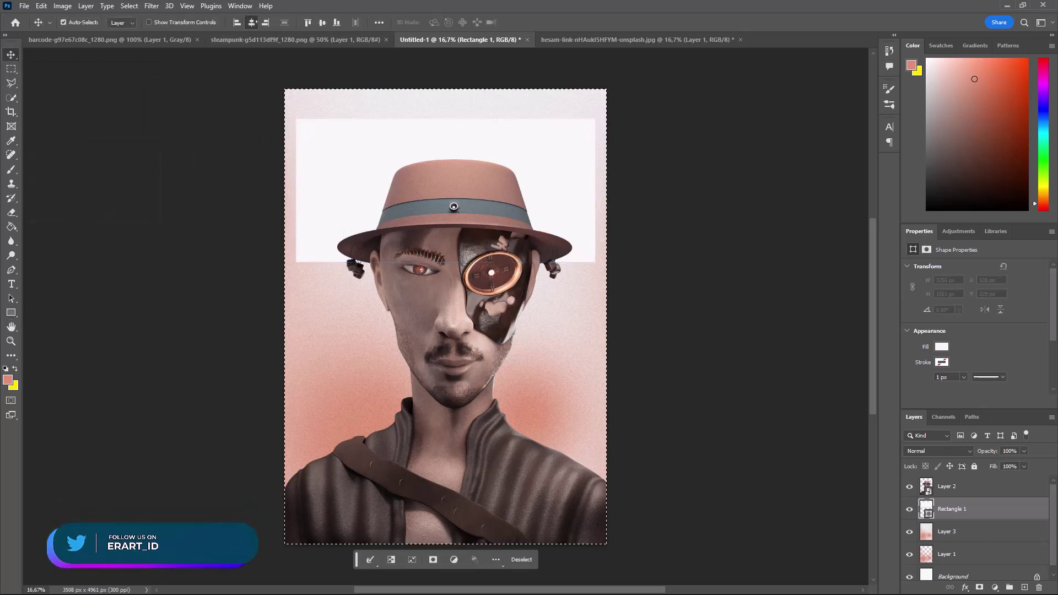
key("ctrl+d")
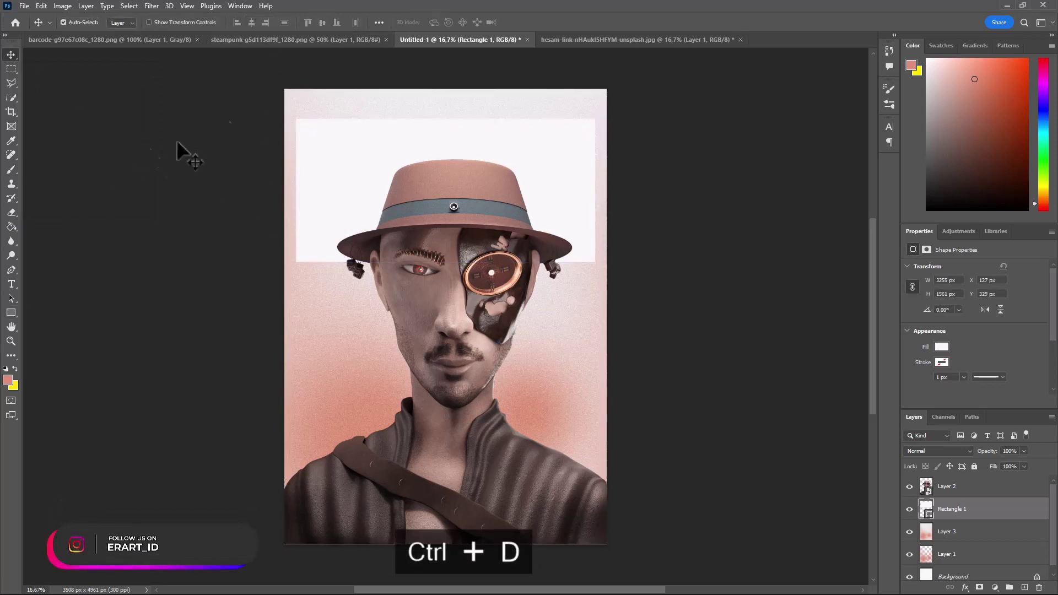
Mask out a triangular notch at the rectangle's lower-left with a polygonal lasso and inverted mask.
left_click(11, 83)
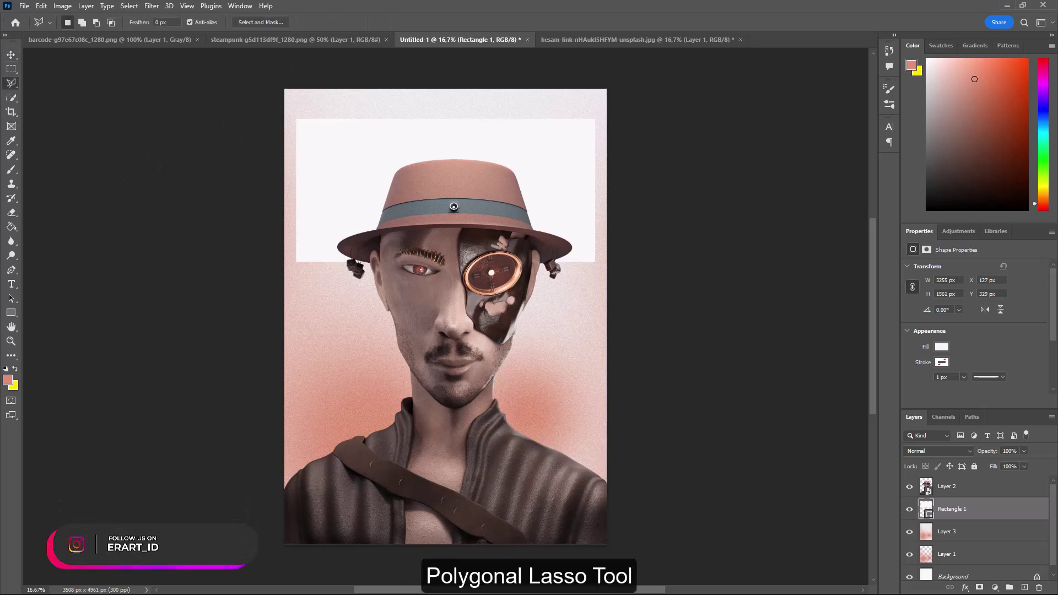
left_click(292, 173)
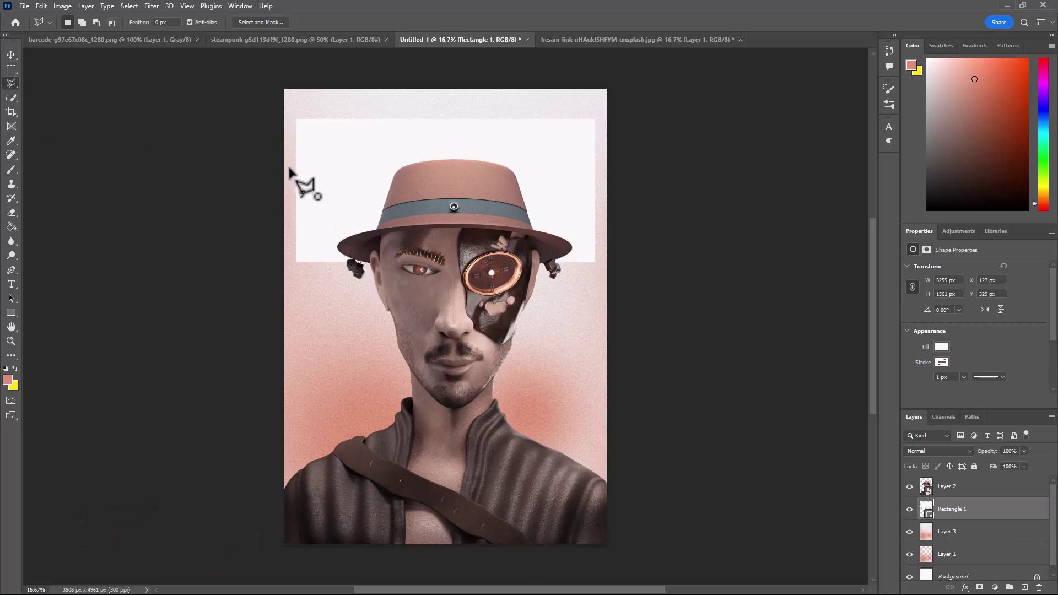
left_click(287, 204)
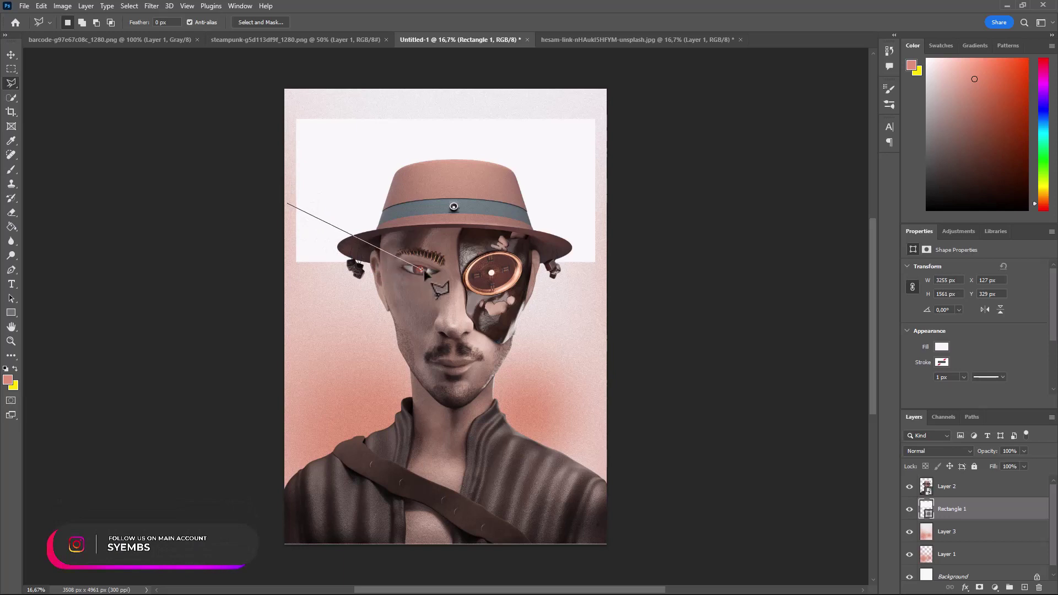
left_click(368, 285)
left_click(289, 277)
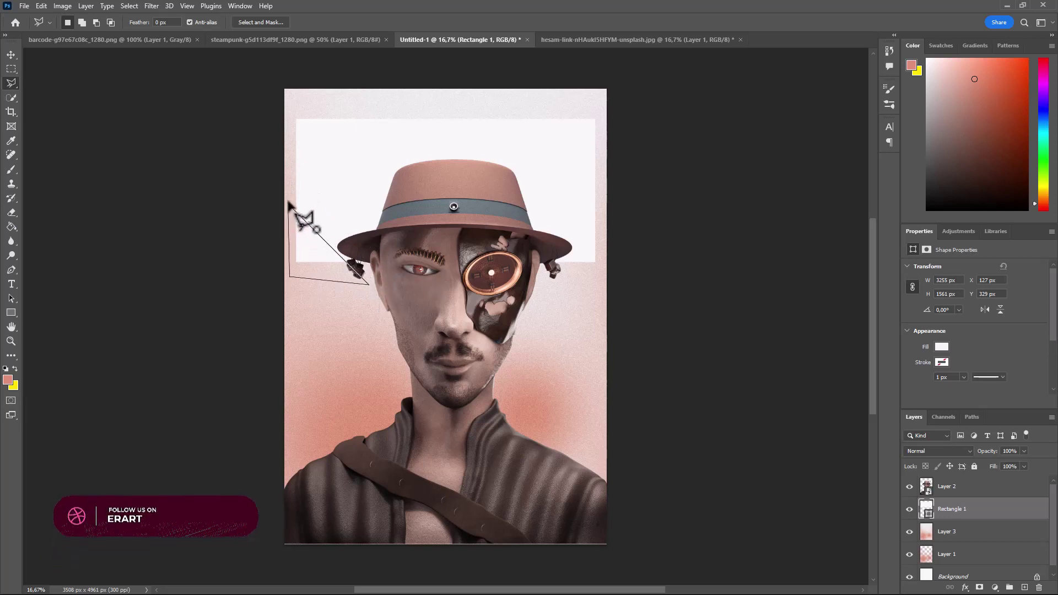
left_click(288, 206)
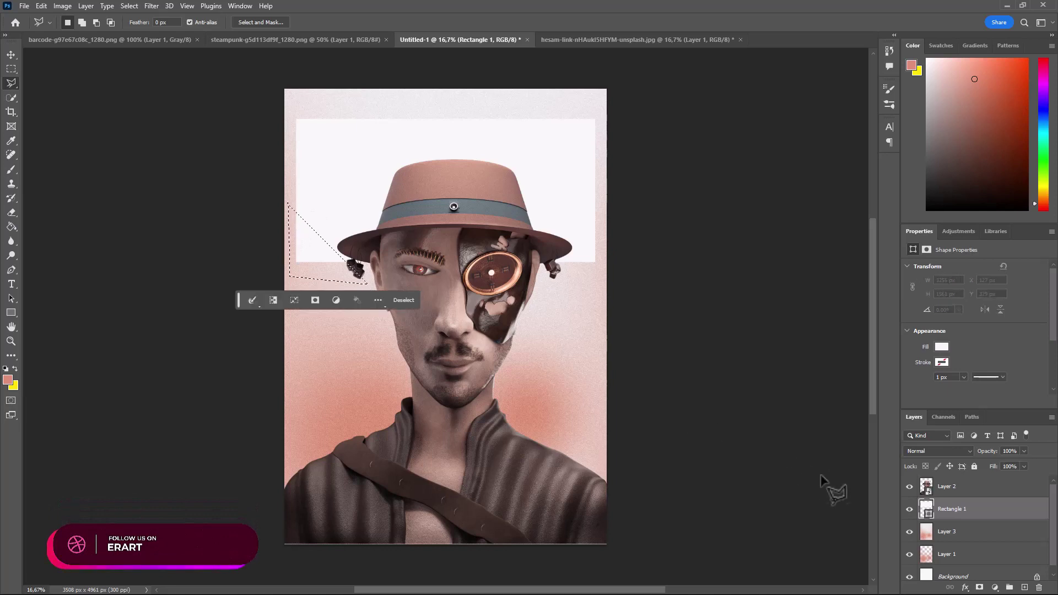
left_click(980, 588)
key("ctrl+i")
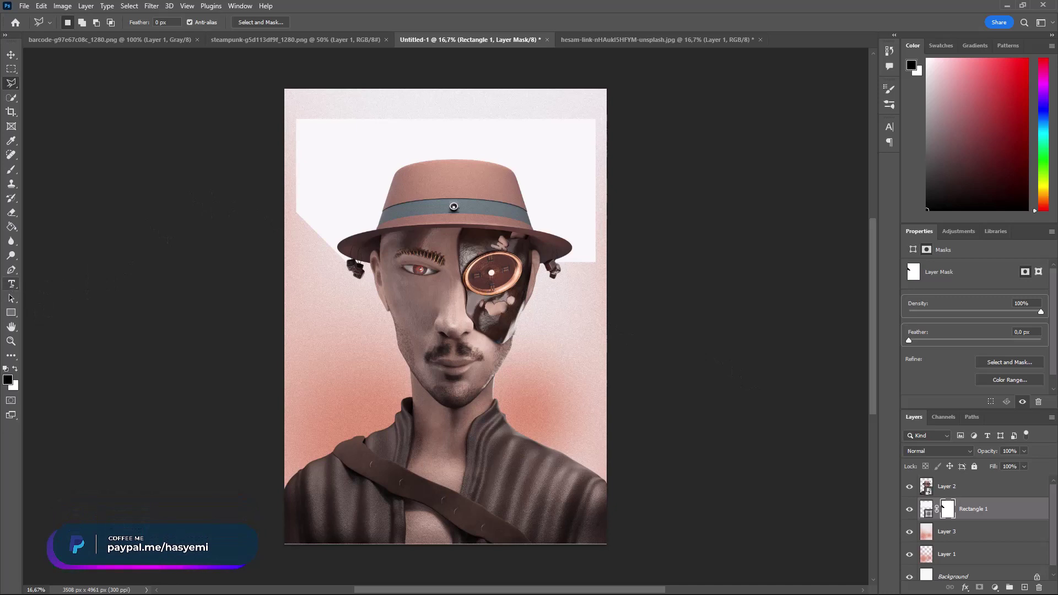
Select the Horizontal Type Tool with the Hypik font.
left_click(11, 283)
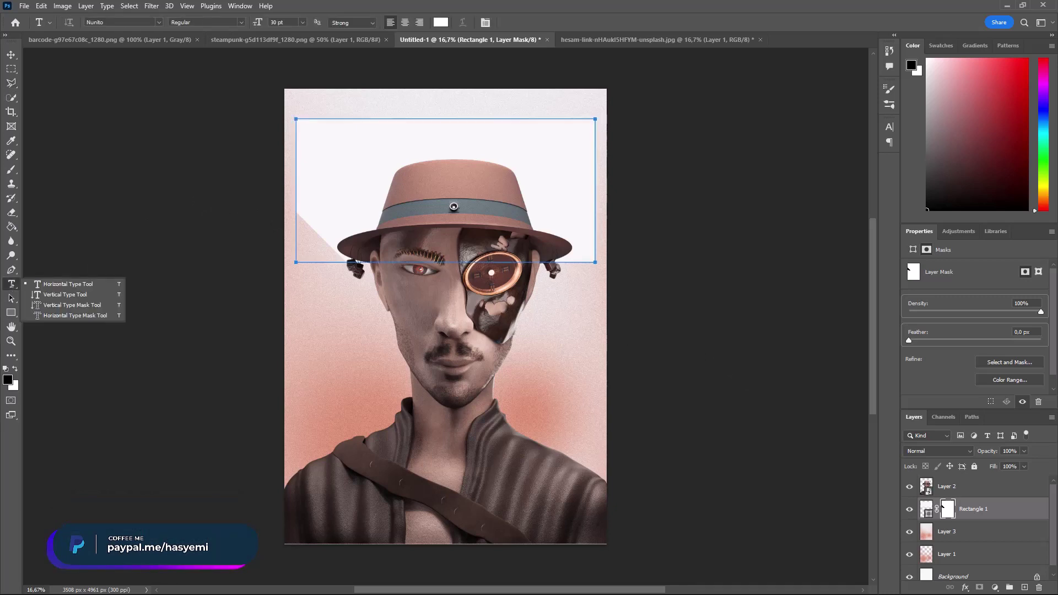
left_click(55, 284)
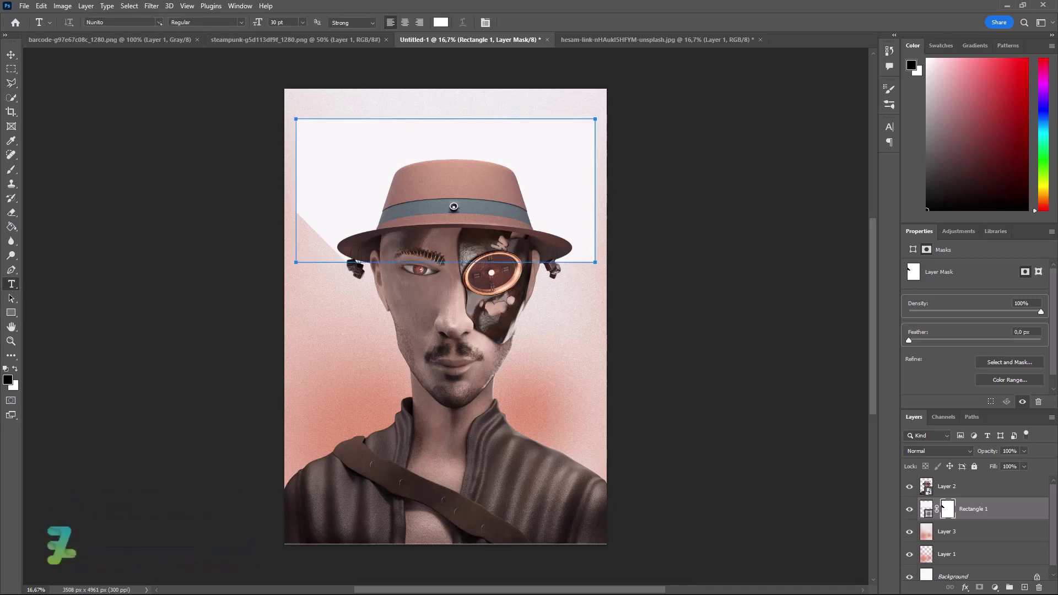
left_click(158, 22)
left_click_drag(297, 77, 298, 199)
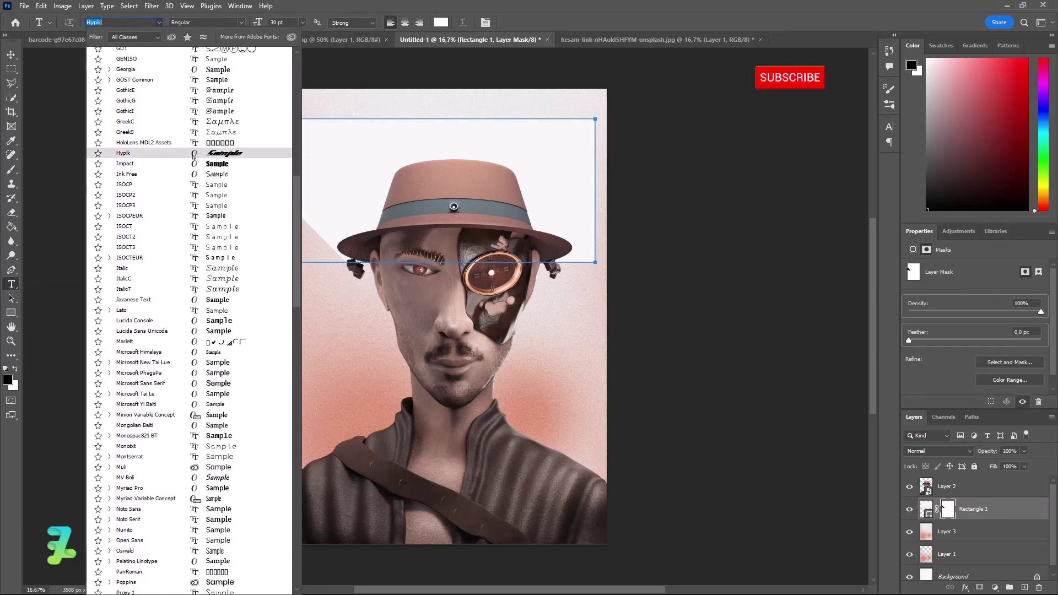
left_click(193, 155)
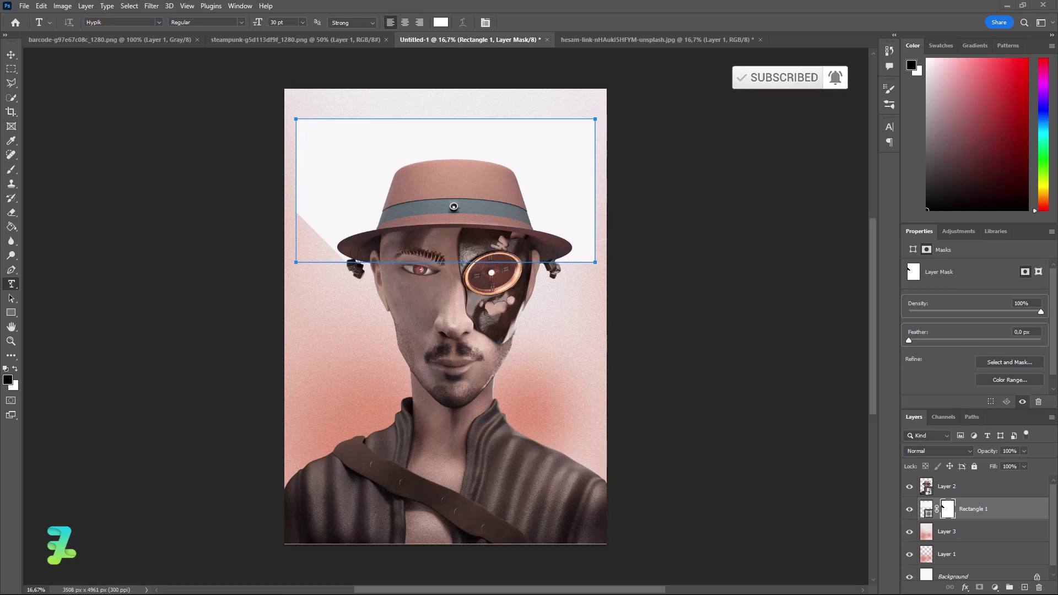
Type the ARATA title left of the face and colour it #252525.
left_click(323, 340)
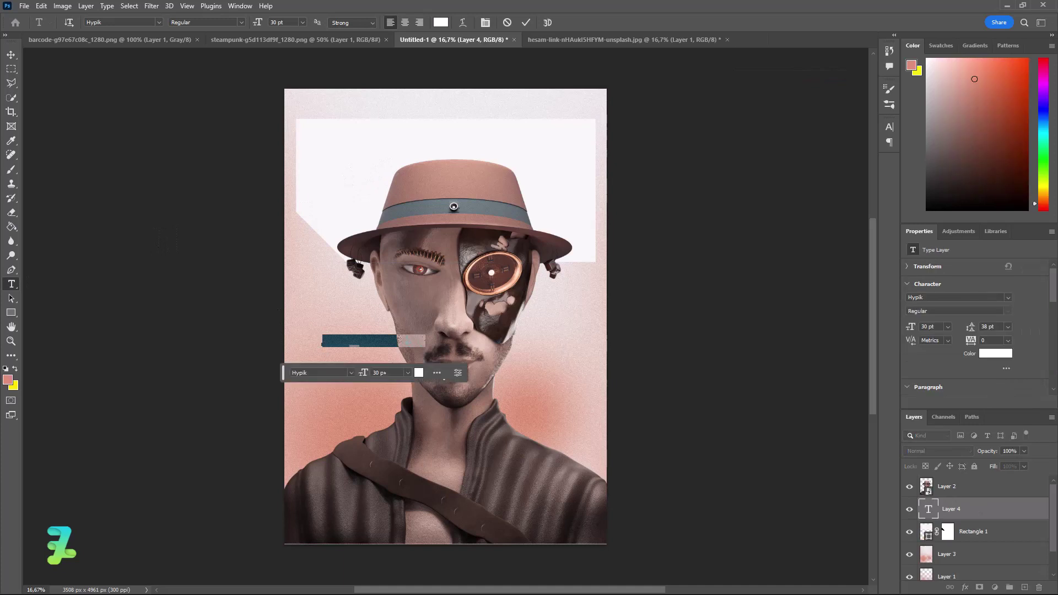
type("Ze")
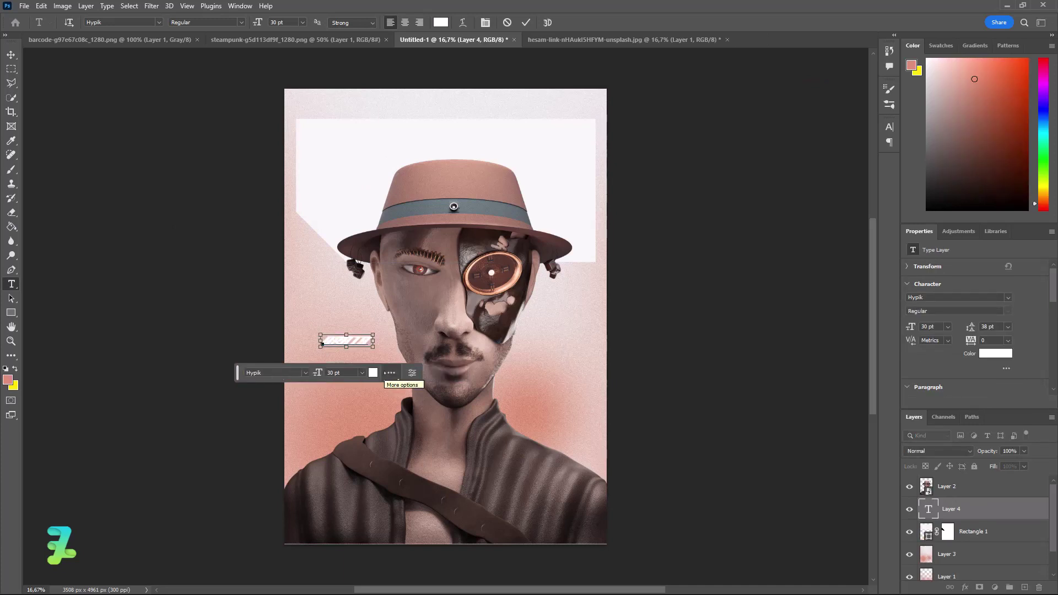
key("ctrl+a")
left_click(373, 372)
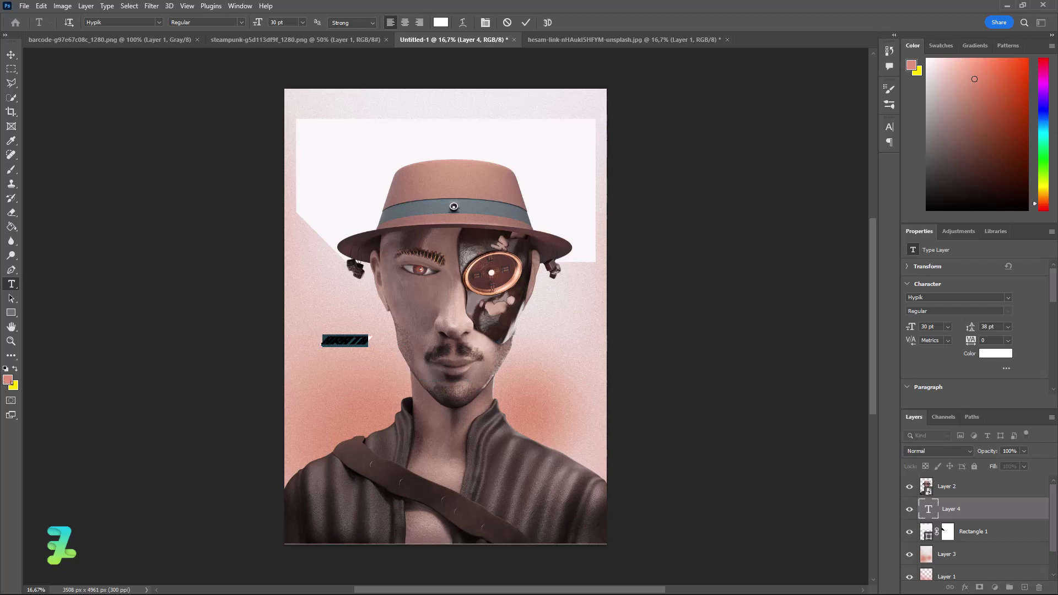
left_click_drag(665, 438, 578, 458)
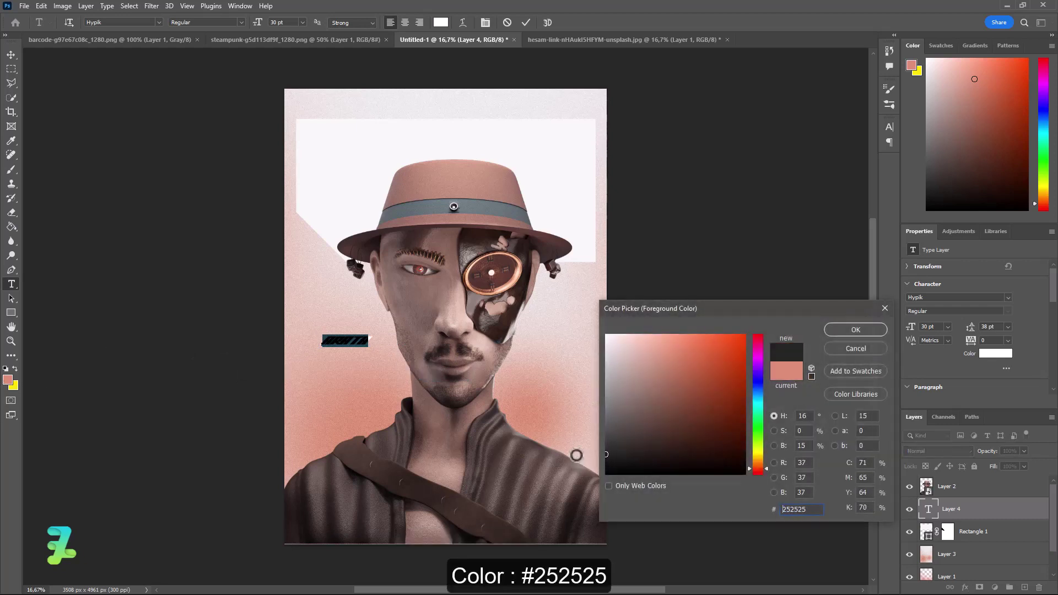
left_click(841, 333)
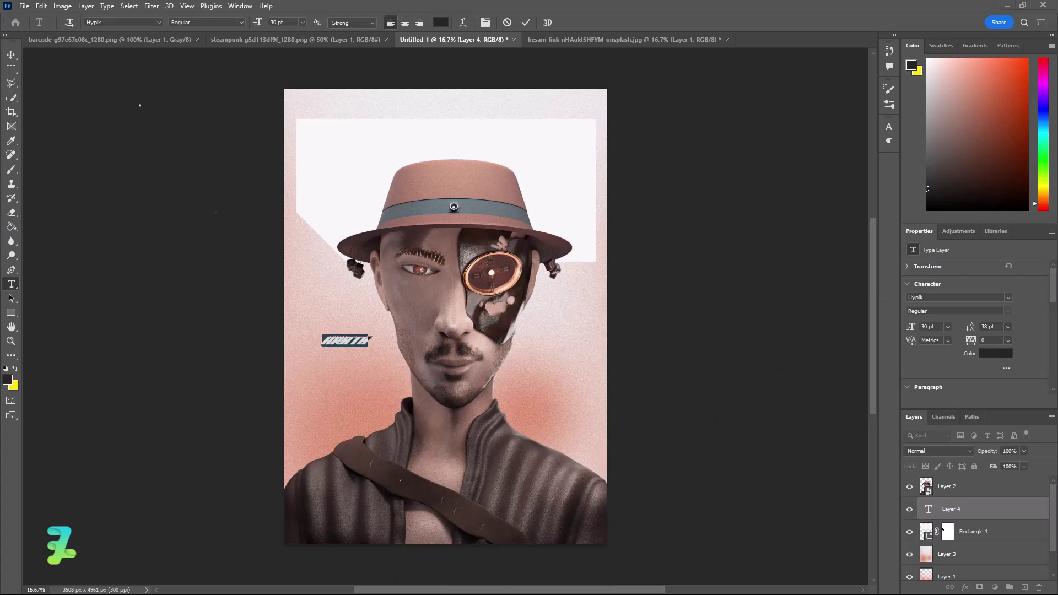
Scale the ARATA title up and place it across the pale rectangle's top, behind the hat.
left_click(11, 54)
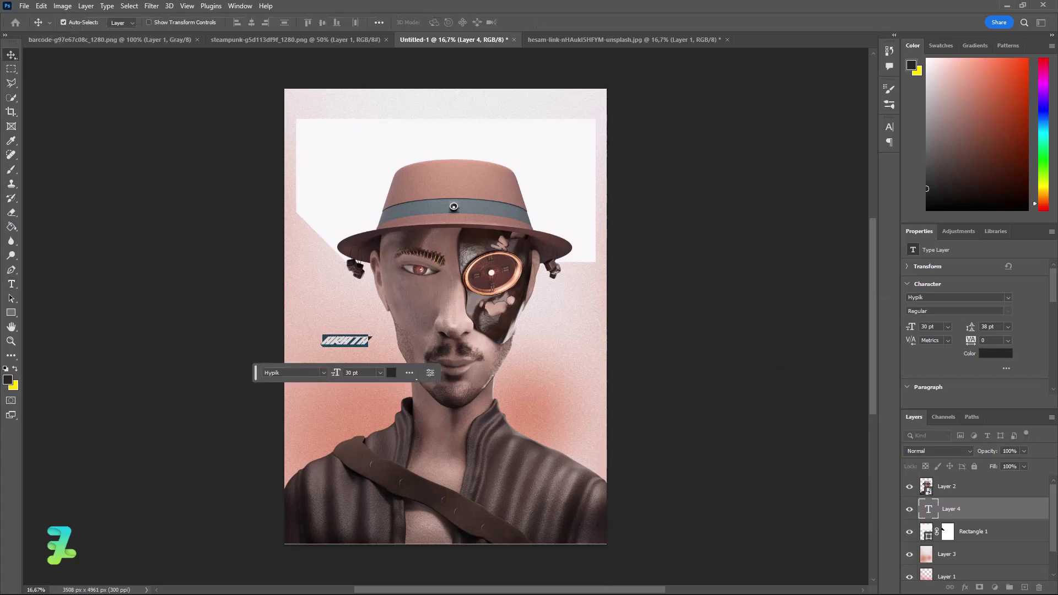
key("ctrl+t")
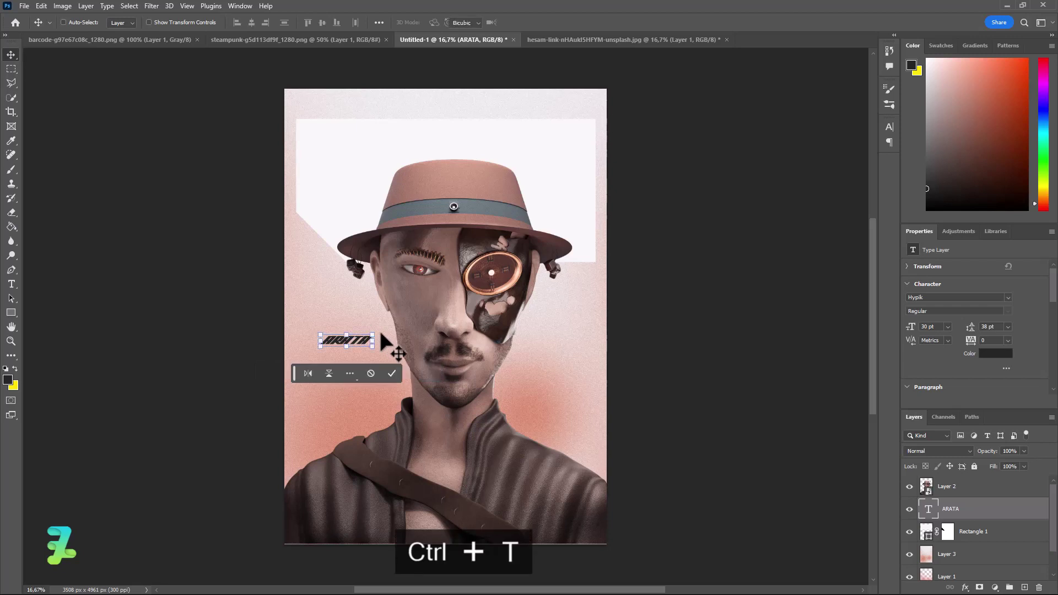
left_click_drag(372, 333, 602, 212)
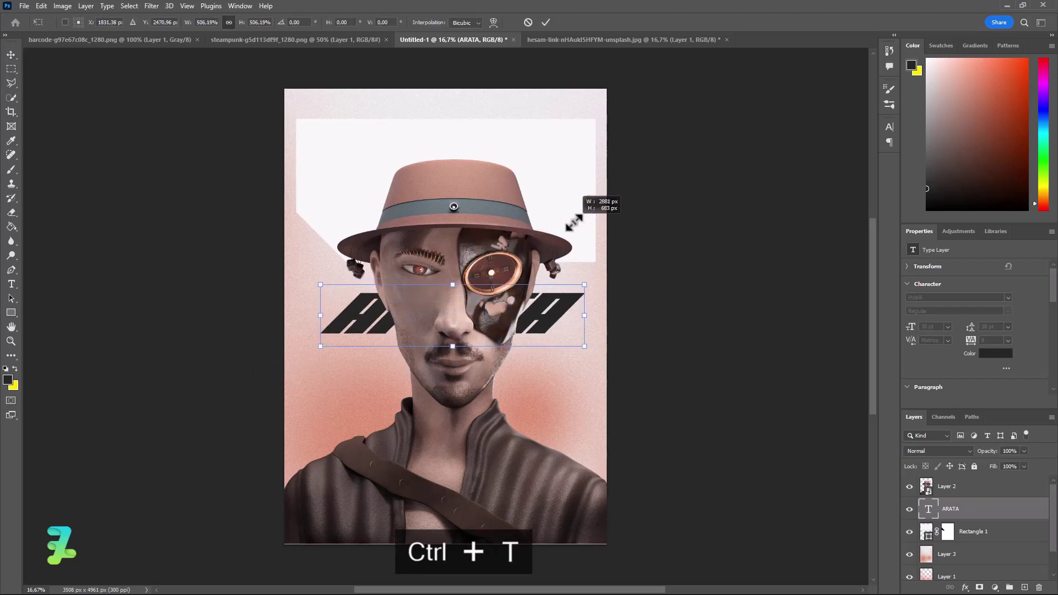
mouse_move(547, 302)
left_mouse_down()
mouse_move(556, 204)
mouse_move(534, 162)
left_mouse_up()
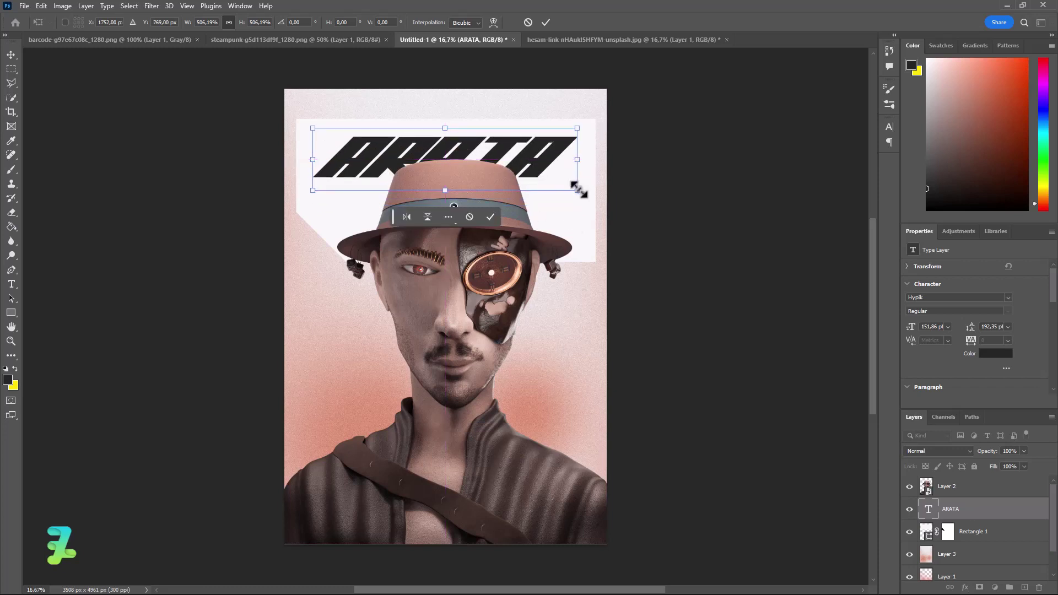
left_click_drag(579, 189, 587, 193)
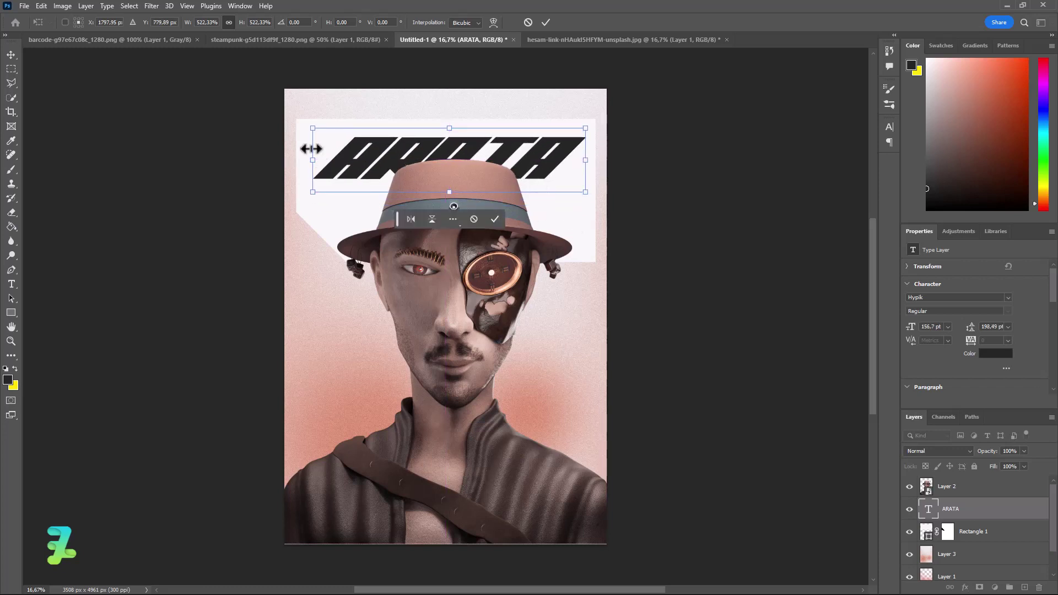
mouse_move(313, 128)
left_mouse_down()
mouse_move(299, 118)
mouse_move(309, 120)
left_mouse_up()
key("Return")
key("ctrl+a")
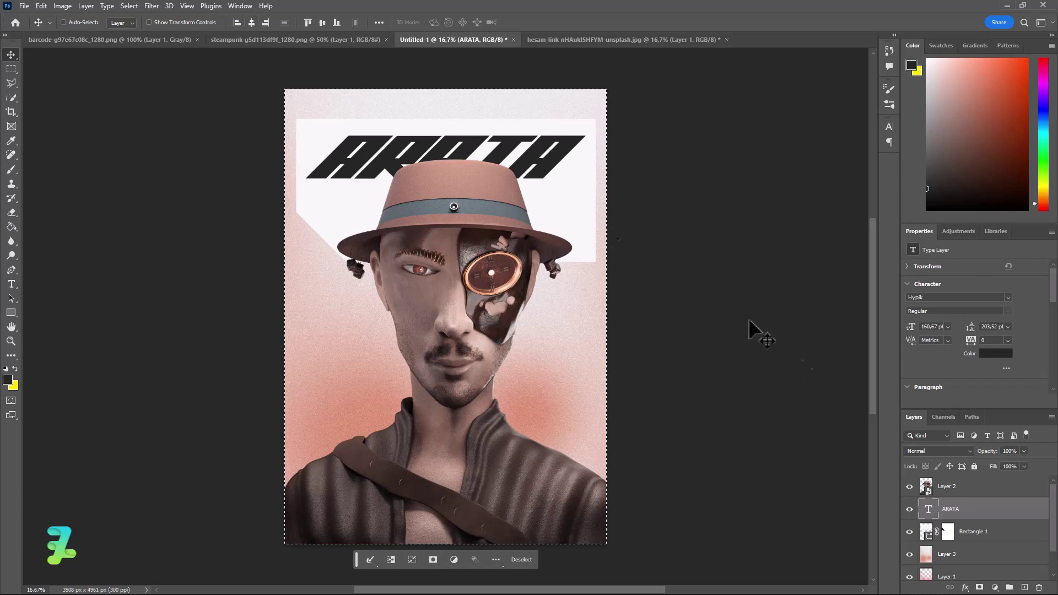
key("ctrl+d")
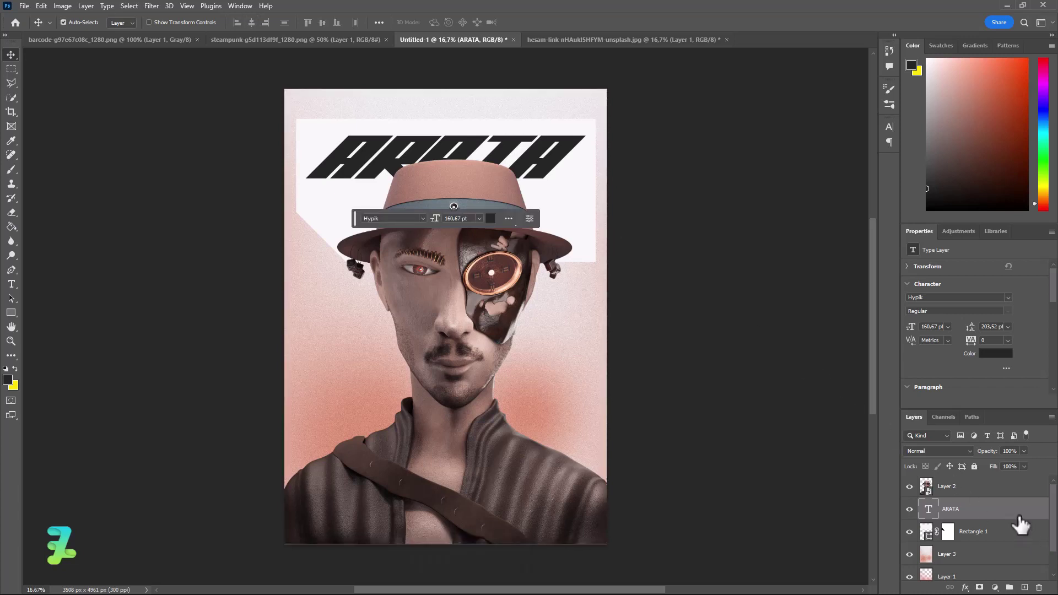
Duplicate ARATA, then make the original a smart object with a 3.4 px Gaussian Blur.
key("ctrl+j")
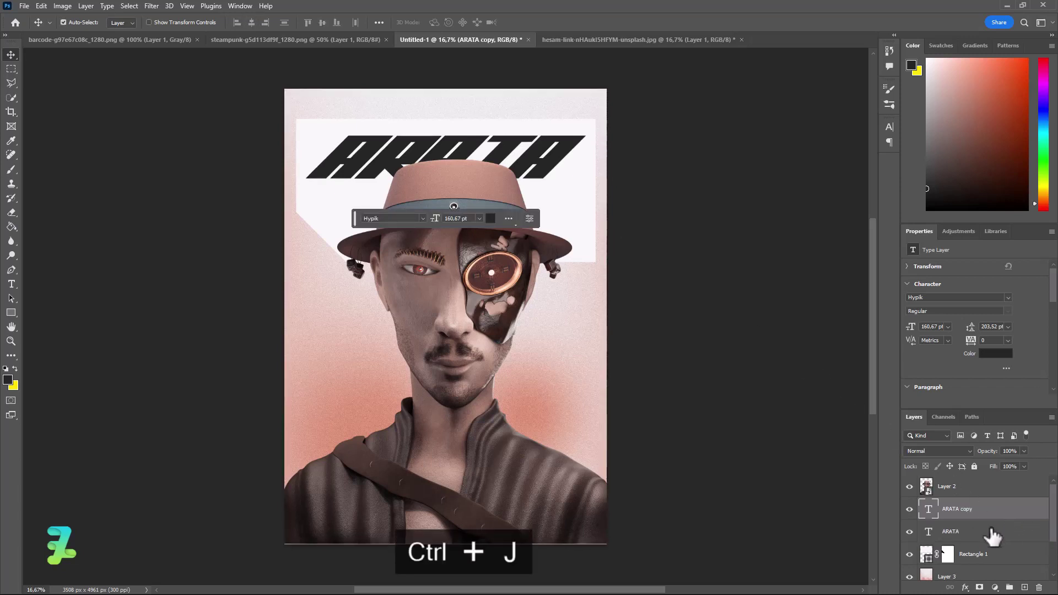
left_click(986, 534)
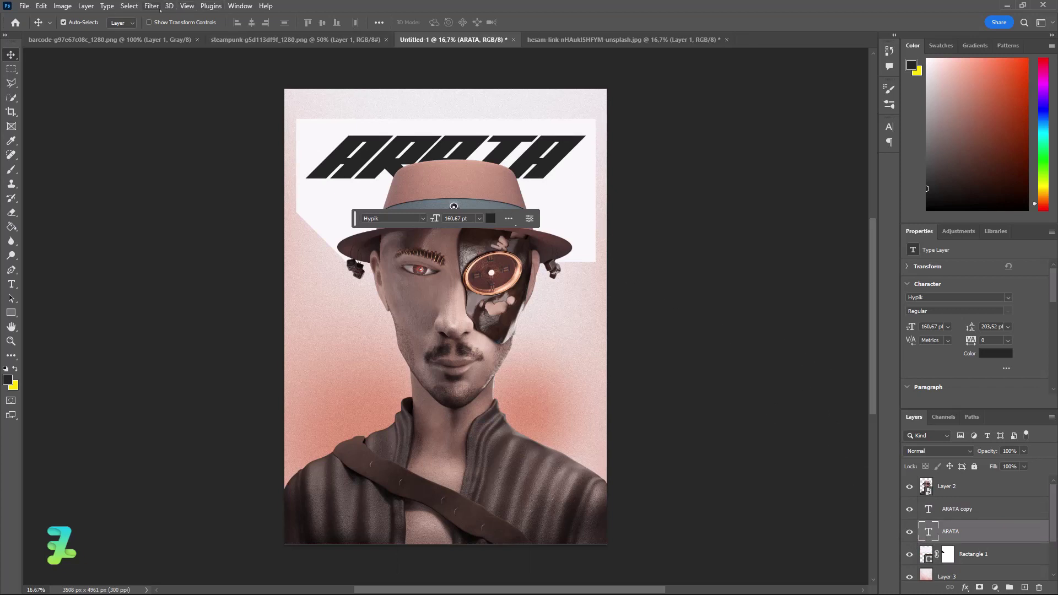
left_click(151, 6)
mouse_move(212, 146)
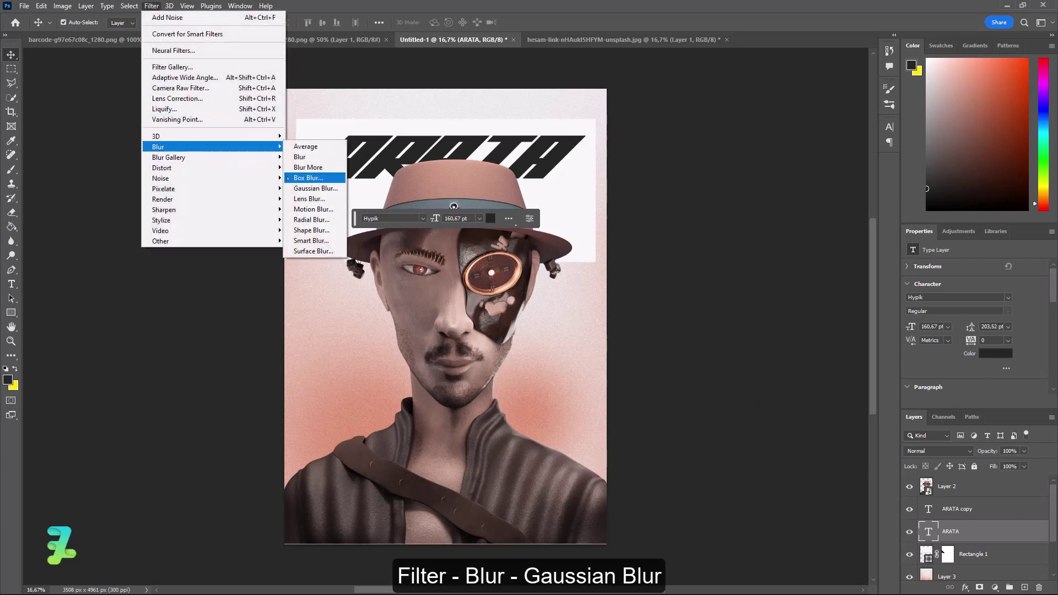
left_click(322, 188)
left_click(506, 224)
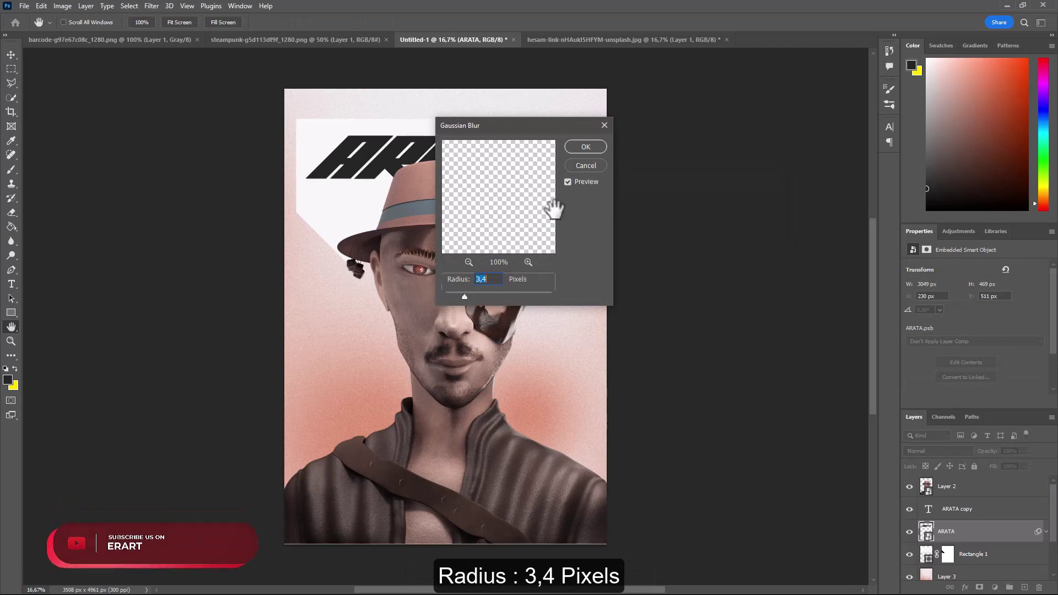
left_click(586, 147)
Reselect the blurred ARATA layer and start a free transform on it.
left_click(567, 176)
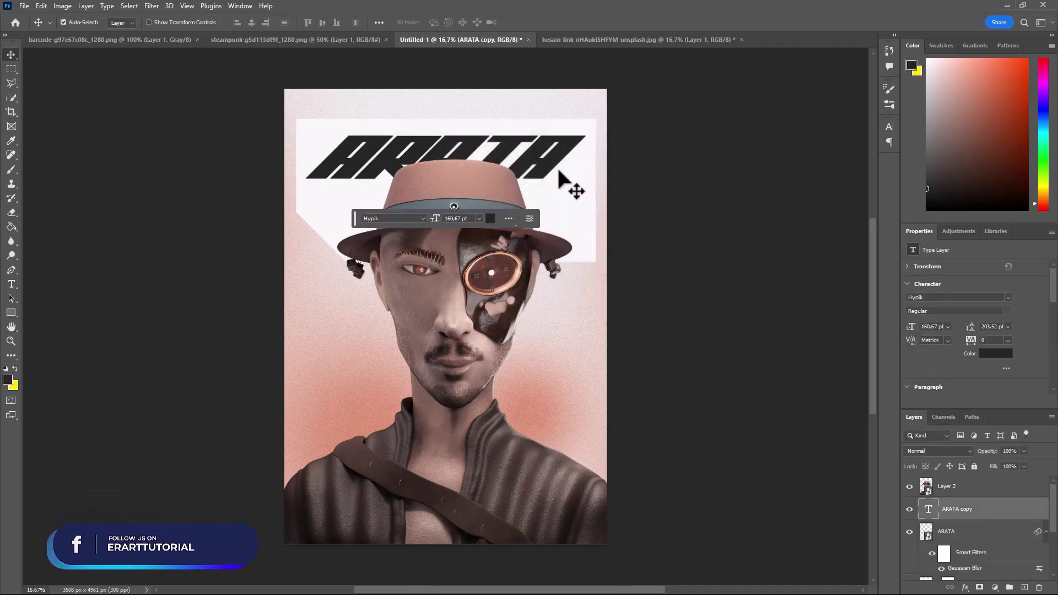
left_click(927, 535)
key("ctrl+t")
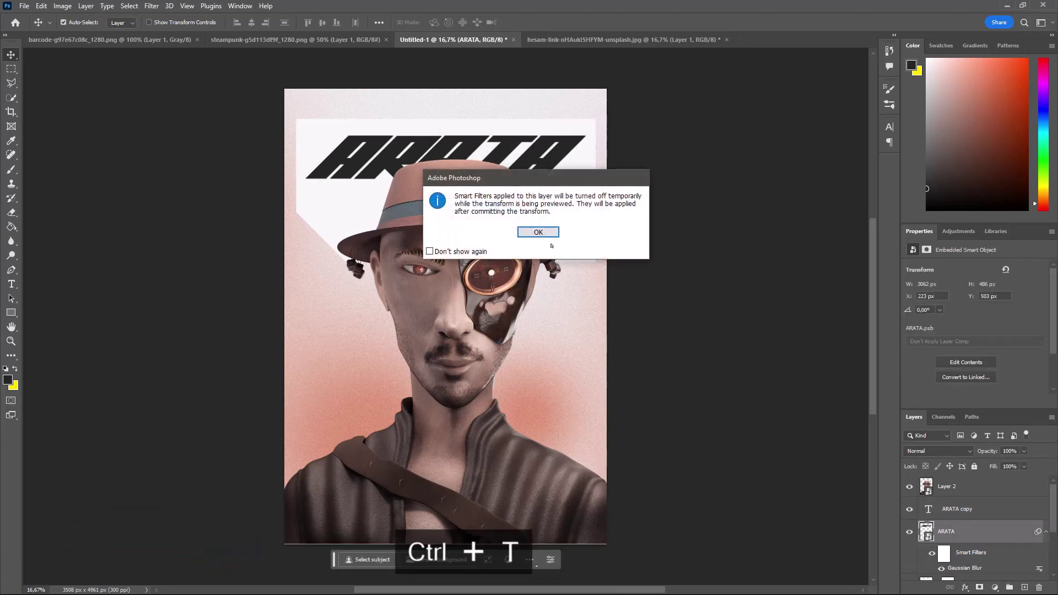
Dismiss the smart-filter notice, nudge the blurred ARATA down, and set its opacity to 23%.
left_click(545, 233)
left_click_drag(544, 158, 543, 161)
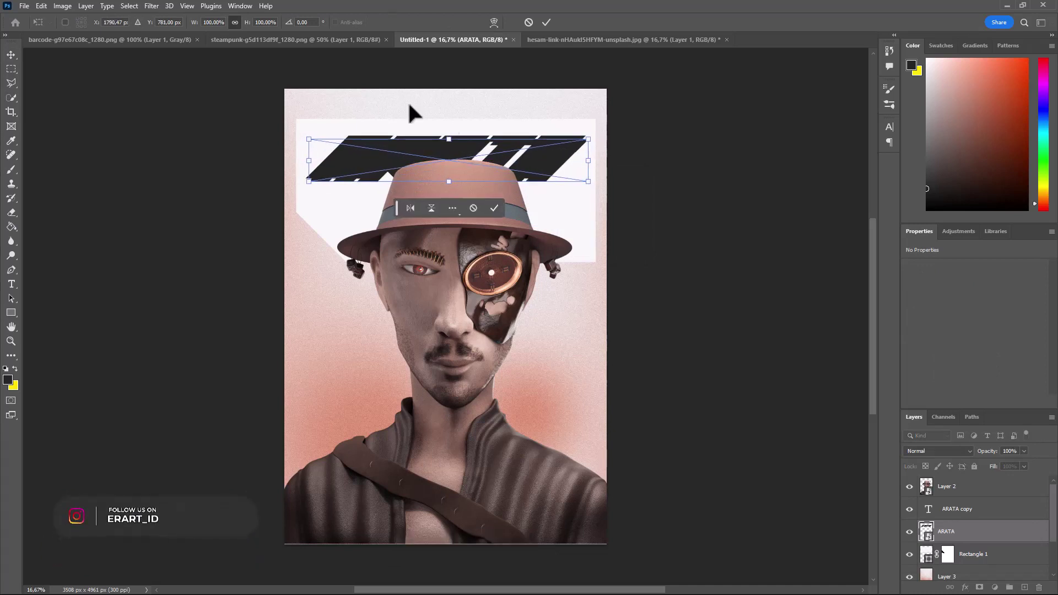
key("Return")
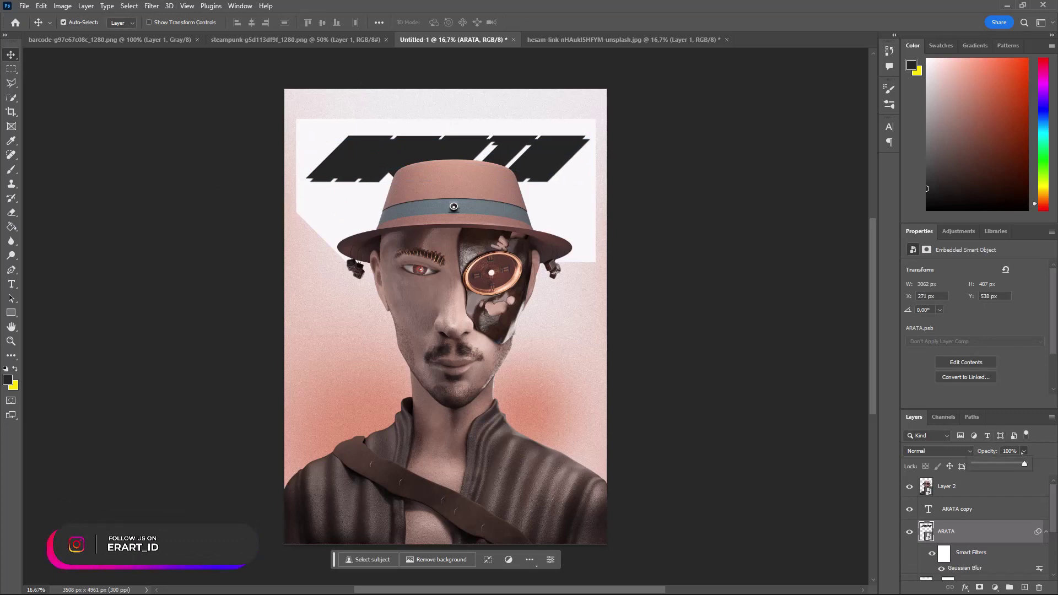
key("4")
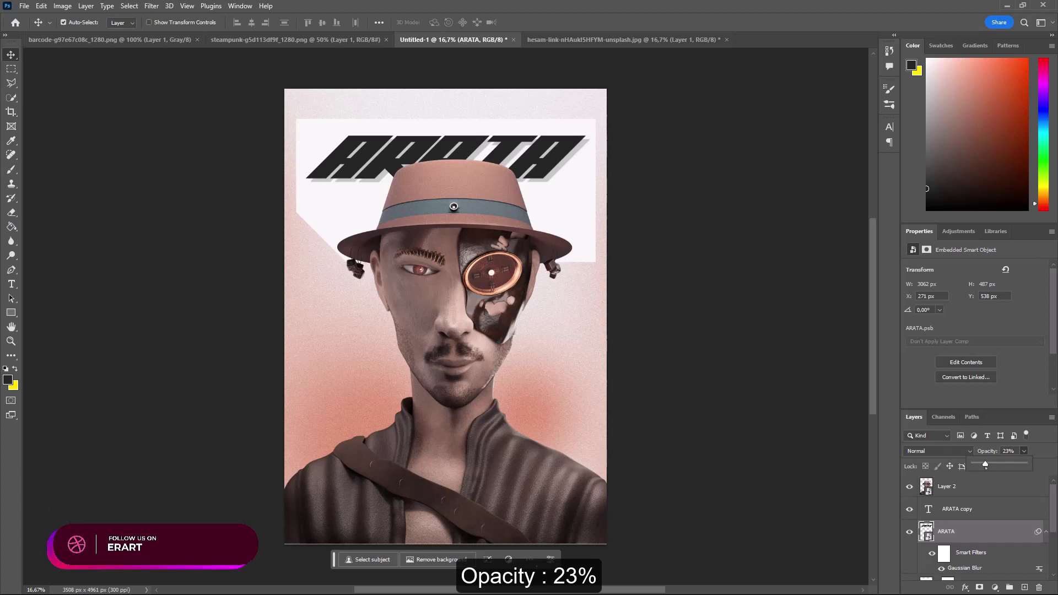
key("Return")
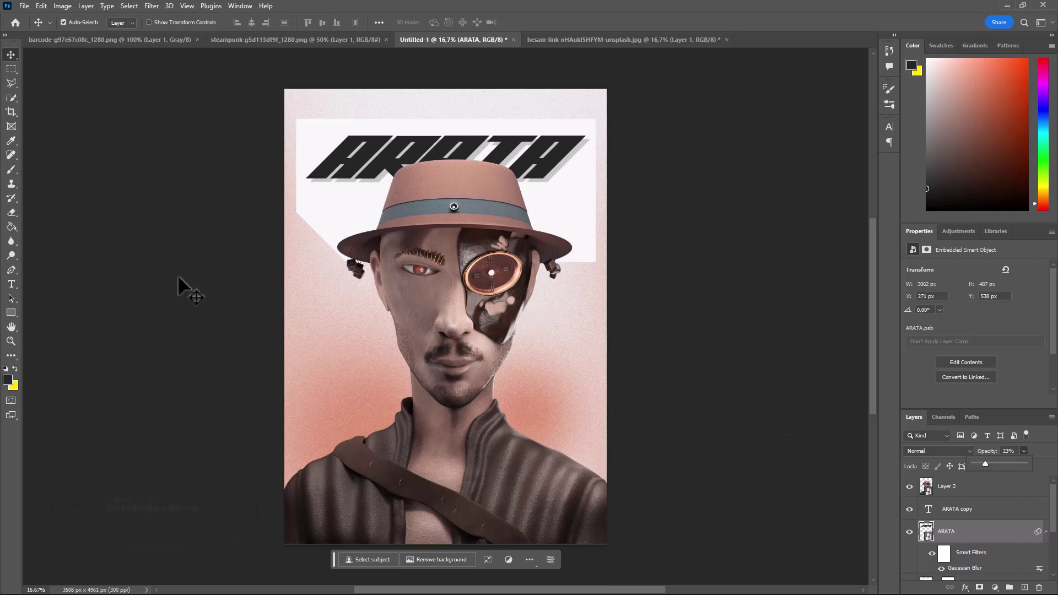
Draw a large circle over the lower-left face with the Ellipse tool, with no fill.
right_click(11, 312)
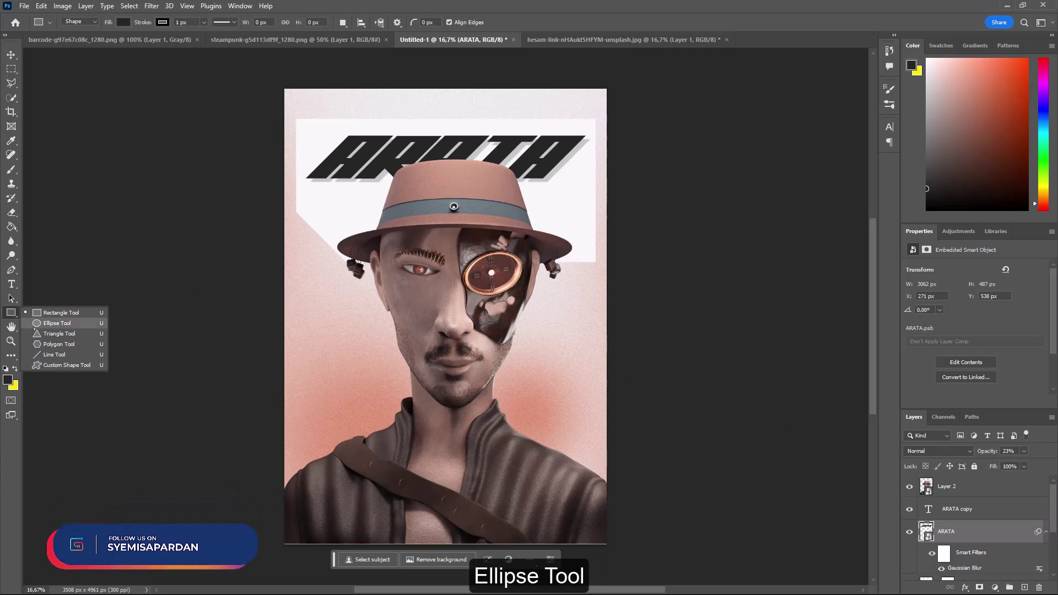
left_click(50, 323)
scroll(952, 537, "down", 2)
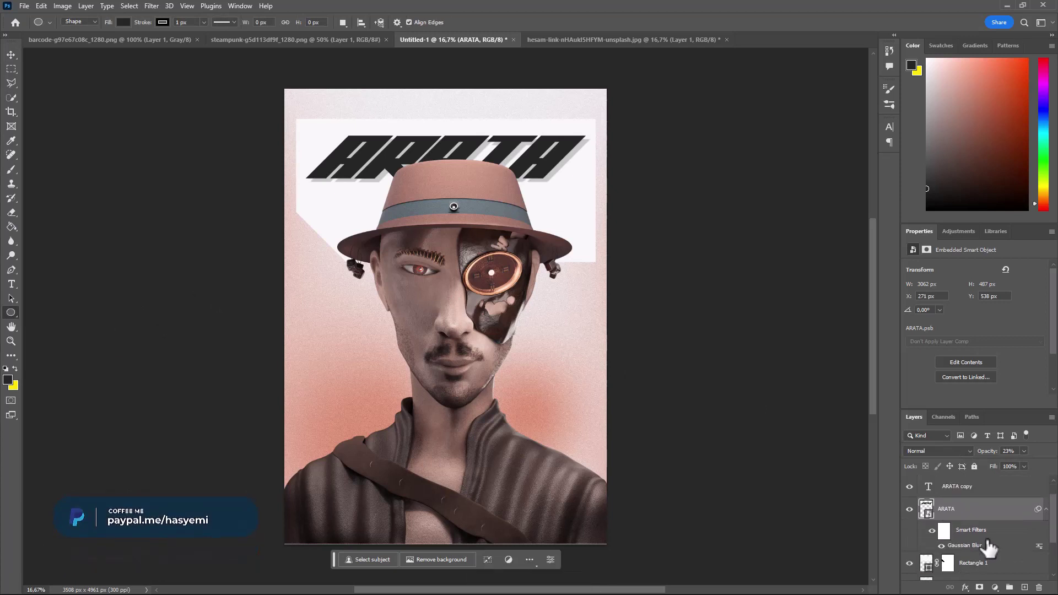
left_click(1023, 587)
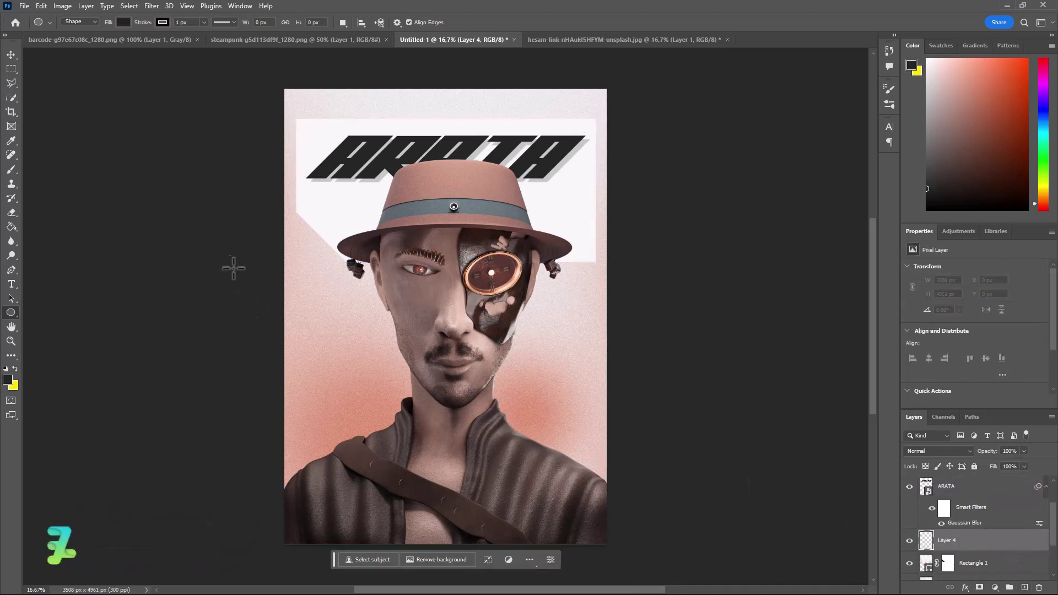
mouse_move(233, 268)
left_mouse_down()
mouse_move(656, 512)
mouse_move(685, 514)
left_mouse_up()
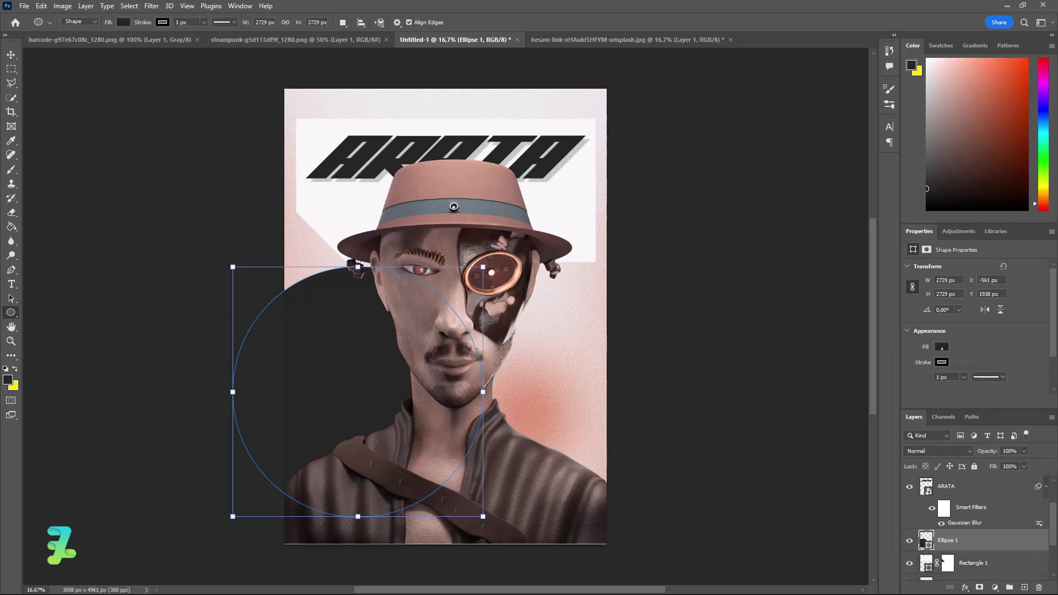
left_click(941, 347)
left_click(910, 368)
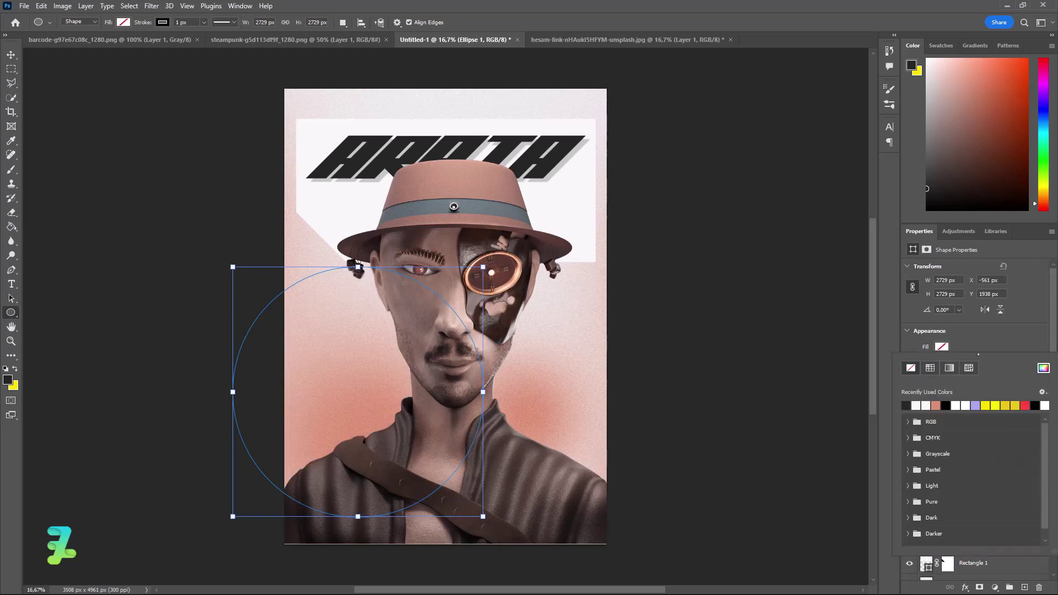
left_click(987, 342)
Set the circle's stroke to brown #814d3b at 2 px width.
left_click(942, 362)
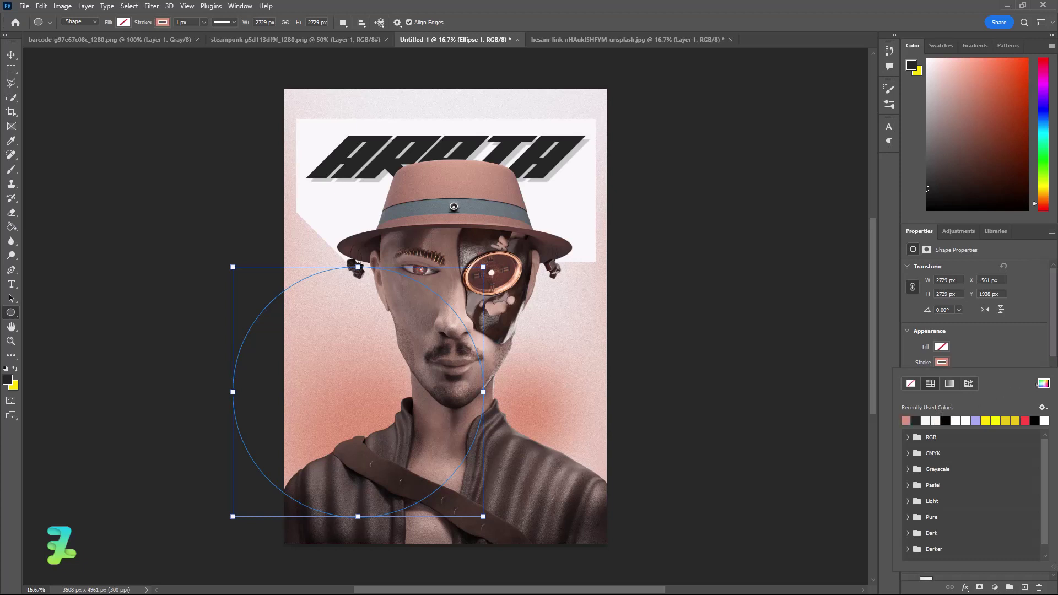
left_click(1042, 383)
left_click_drag(695, 396, 677, 439)
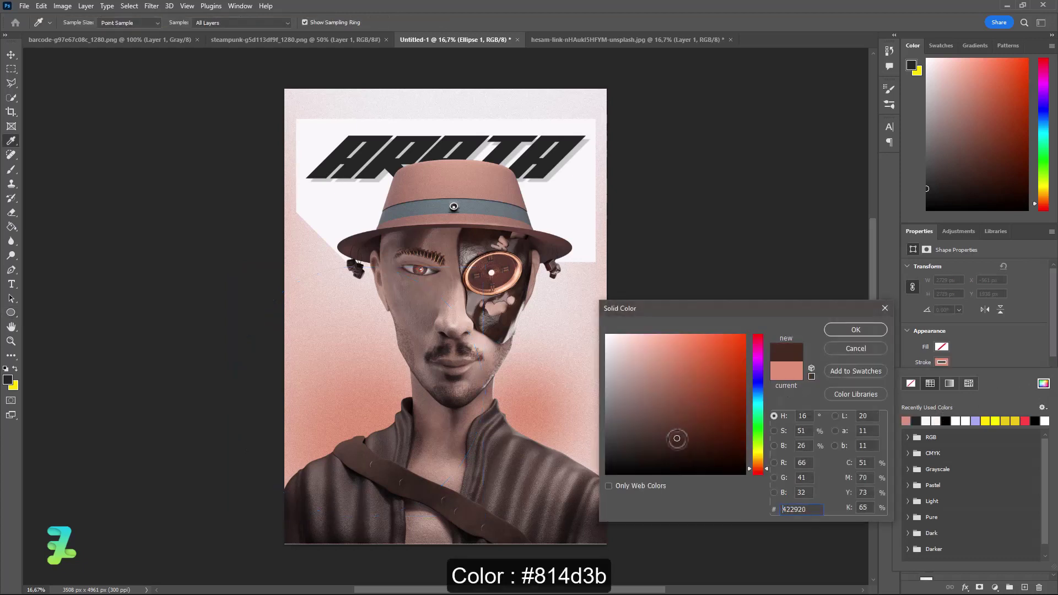
left_click(682, 404)
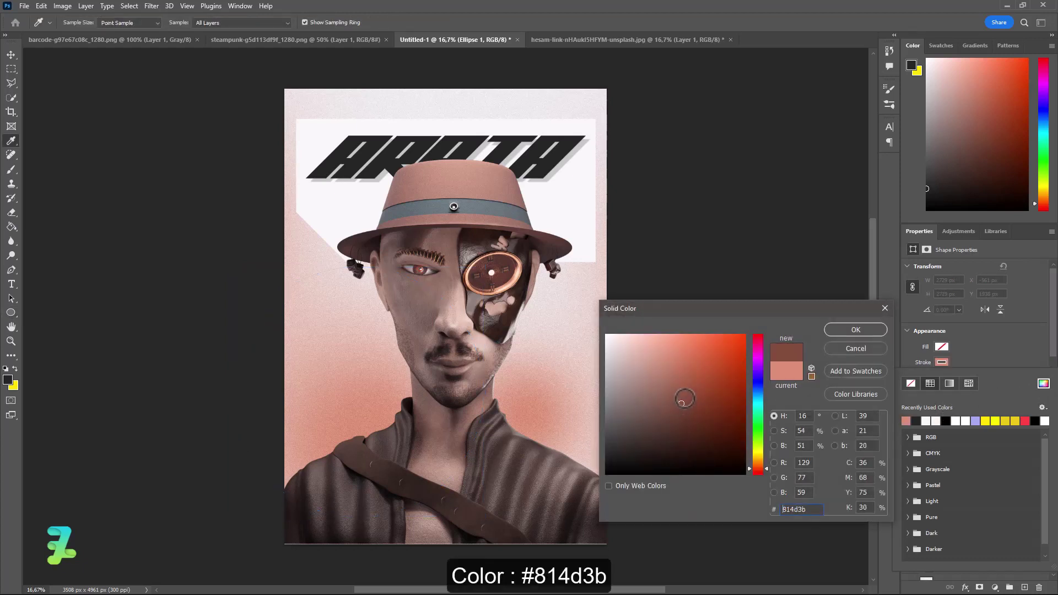
left_click(865, 329)
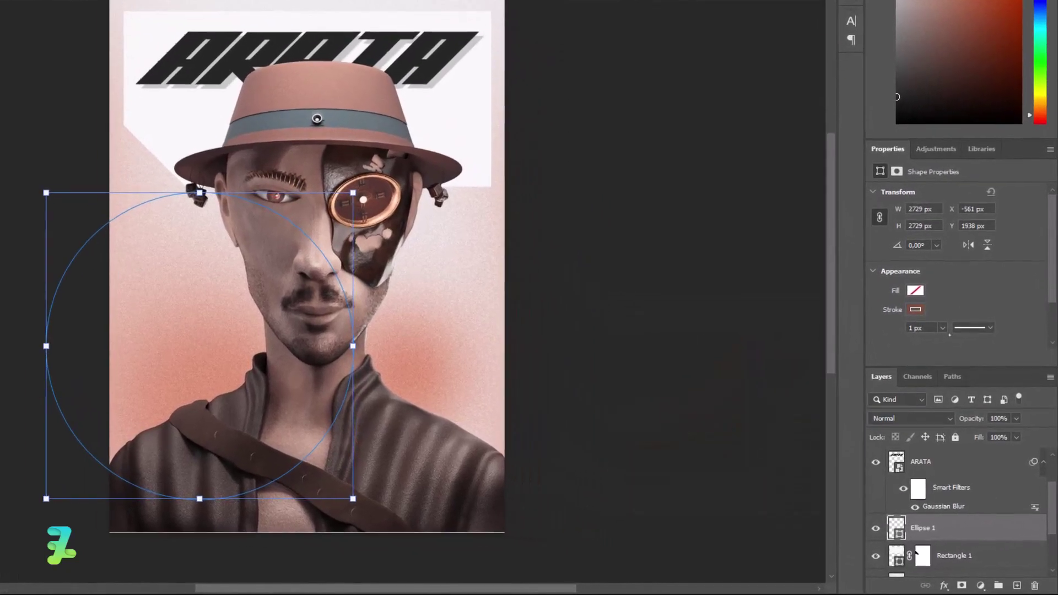
left_click(962, 376)
type("2")
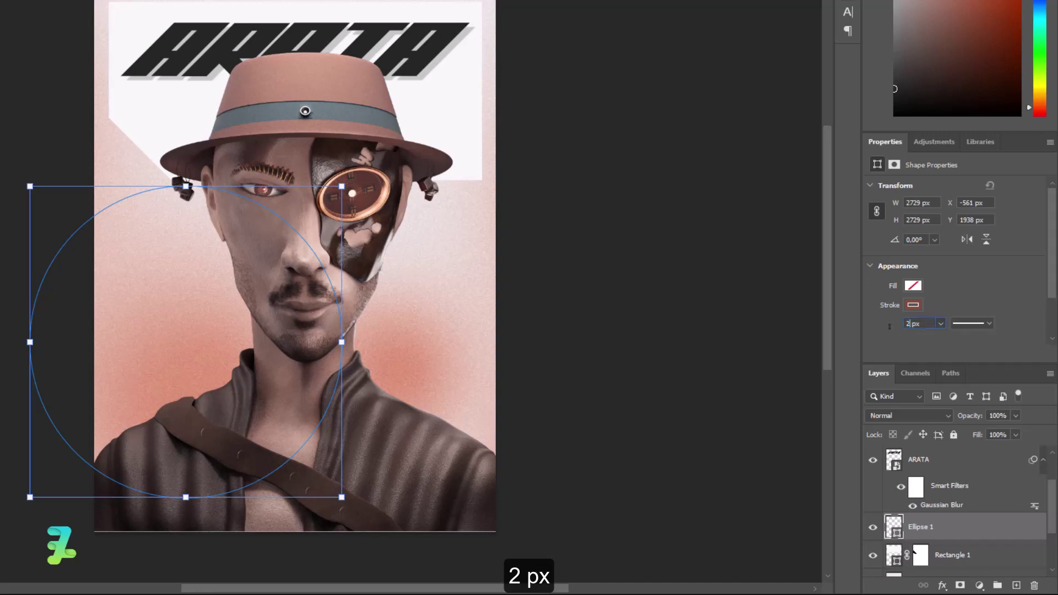
key("Return")
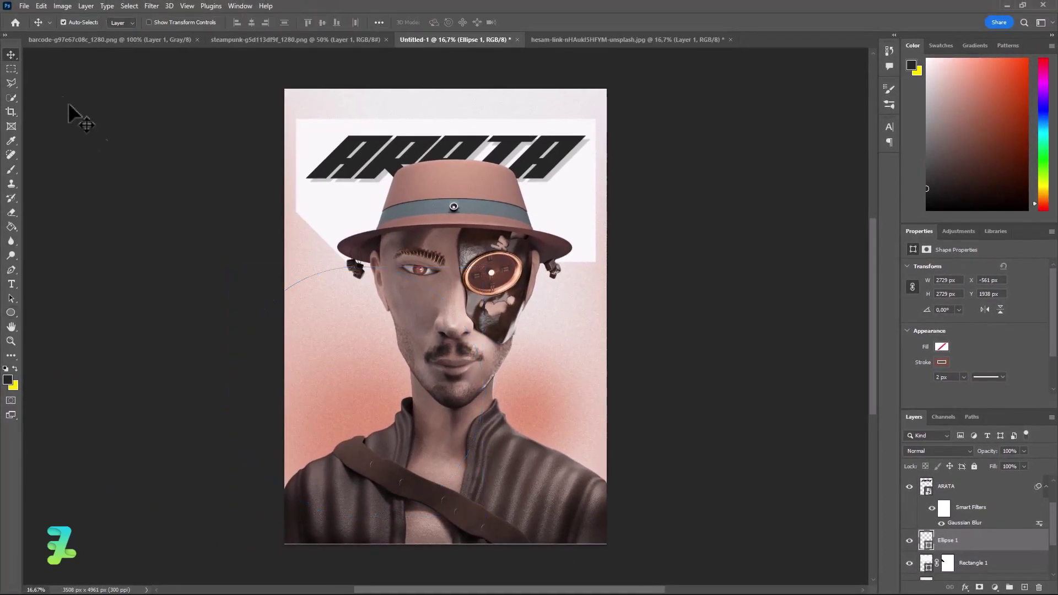
left_click_drag(303, 286, 318, 278)
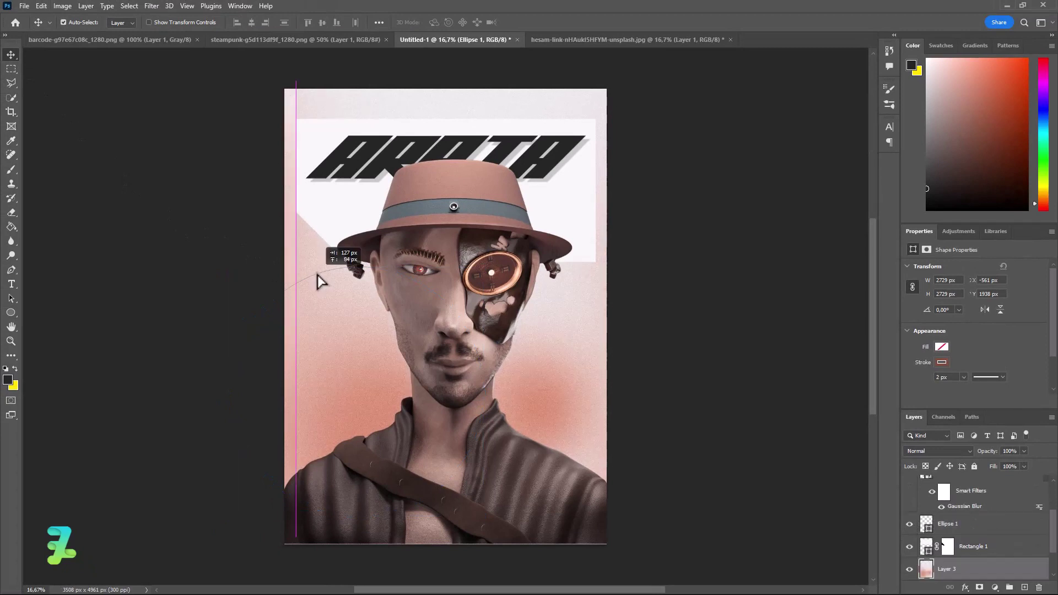
key("ctrl+z")
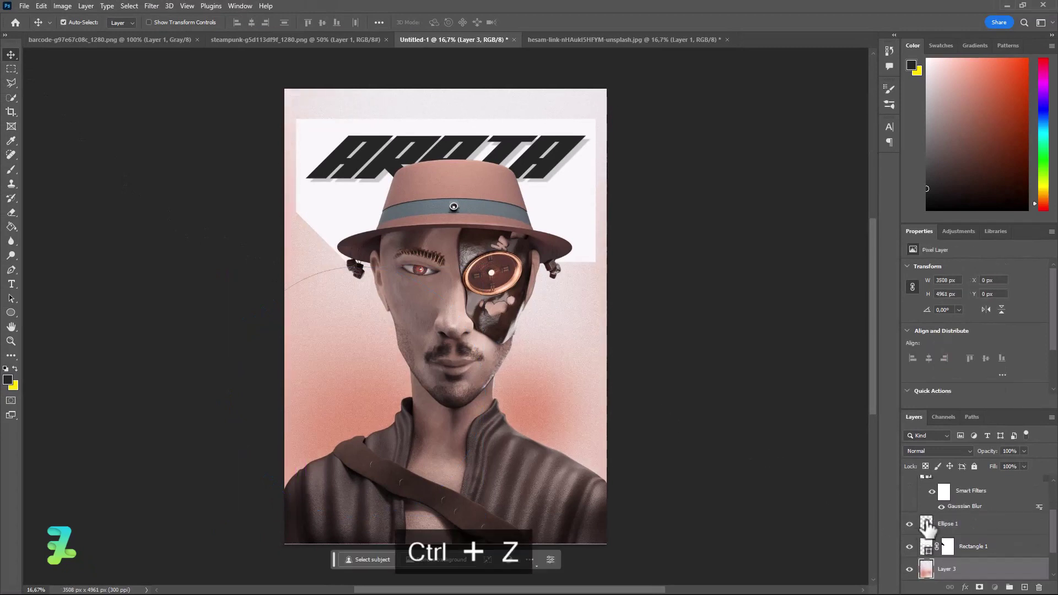
left_click(927, 524)
key("ctrl+t")
key("Return")
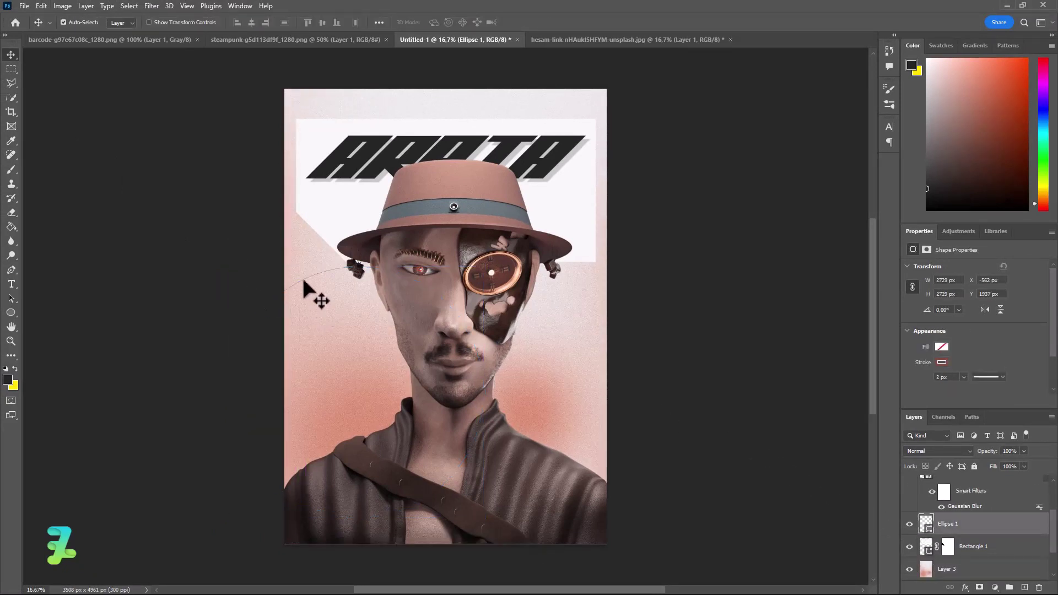
left_click_drag(303, 286, 325, 283)
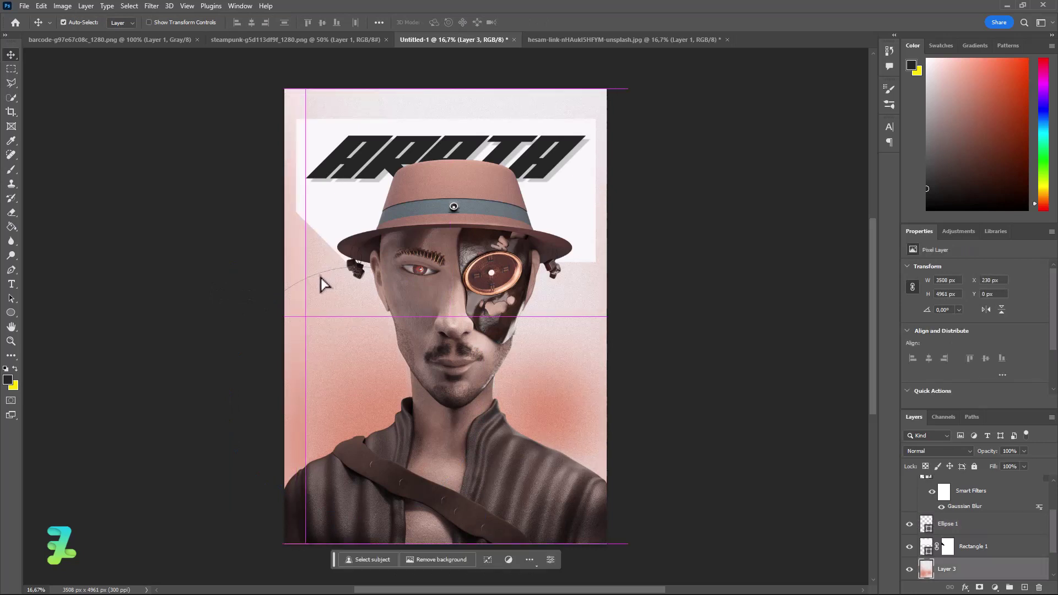
key("ctrl+z")
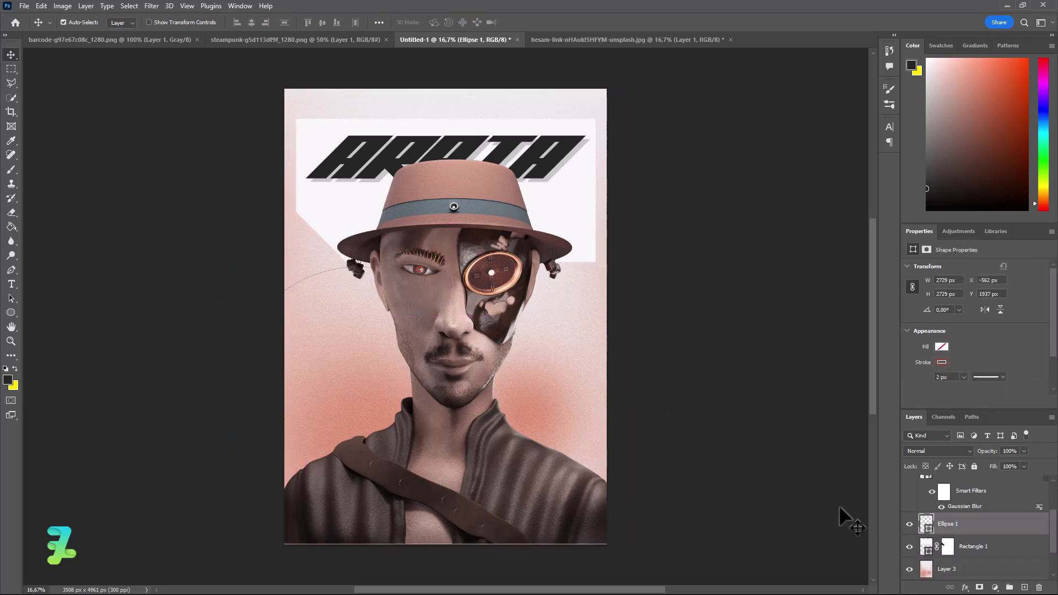
key("ctrl+equal")
Move the circle right so it is centred on the face.
key("ctrl+t")
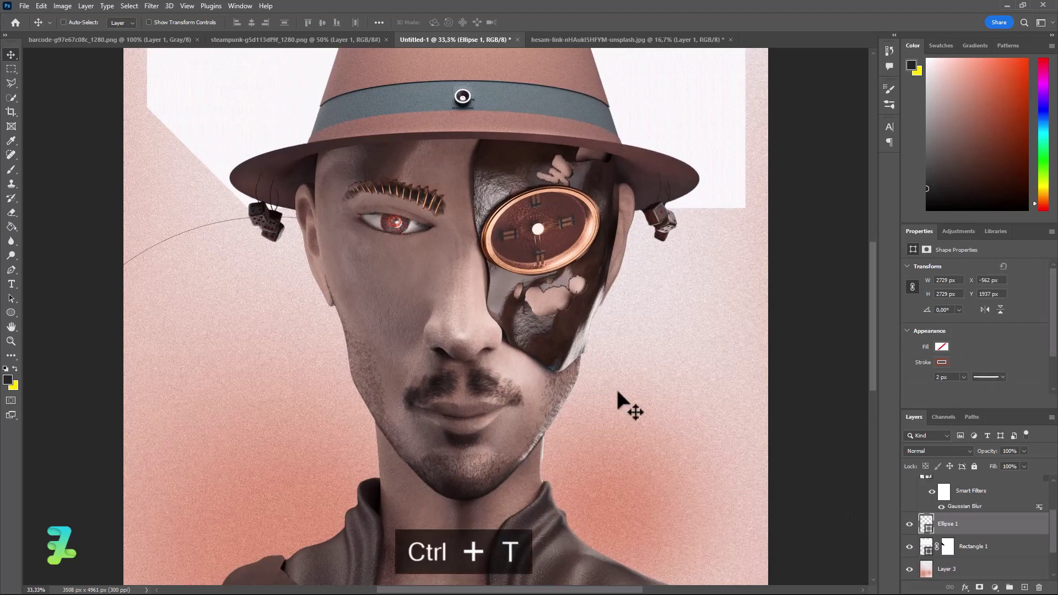
mouse_move(221, 224)
left_mouse_down()
mouse_move(417, 225)
mouse_move(392, 217)
left_mouse_up()
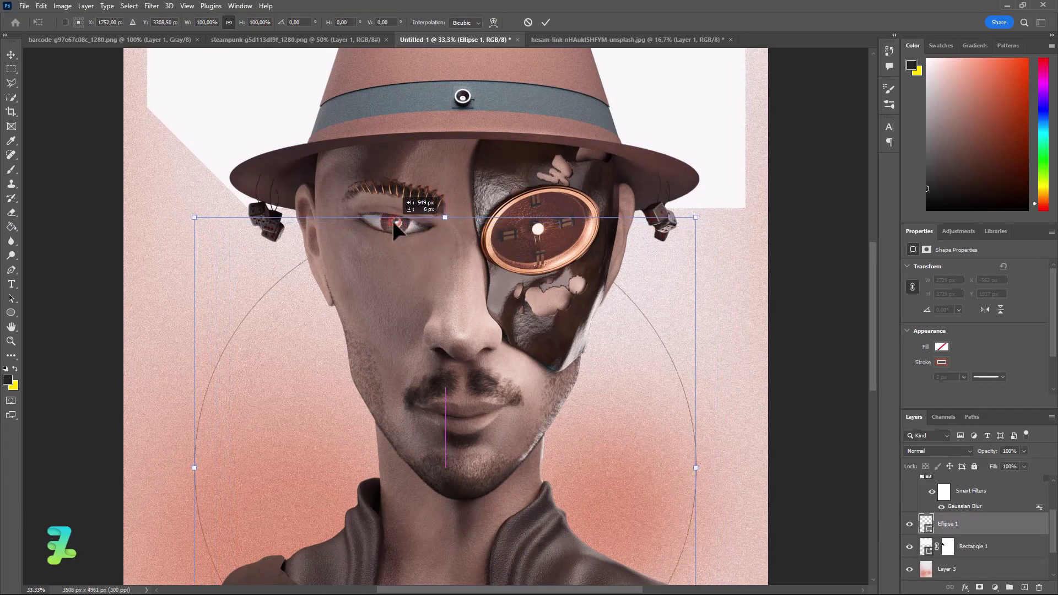
key("ctrl+a")
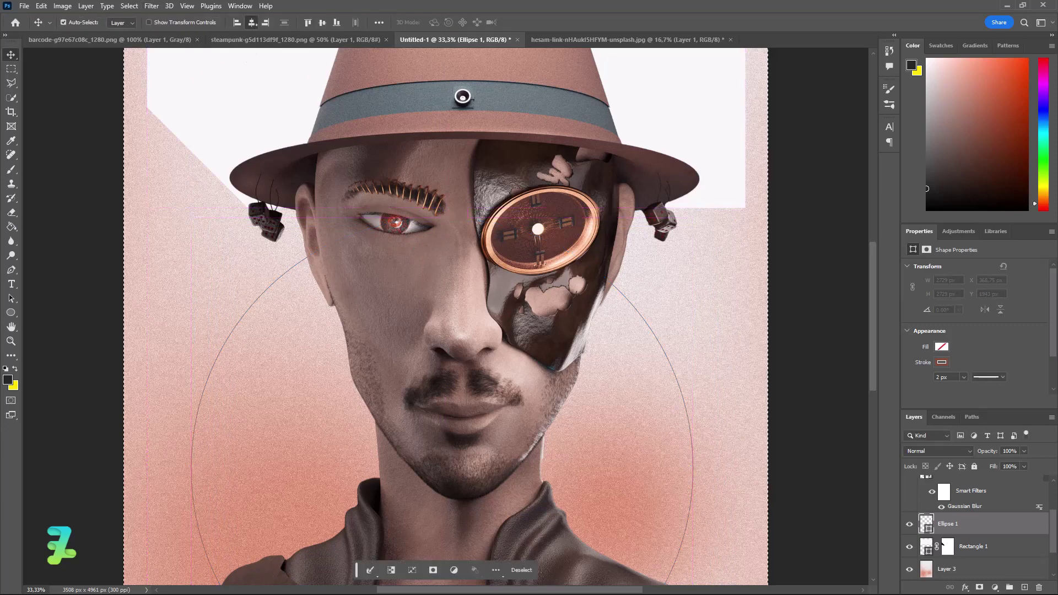
key("ctrl+d")
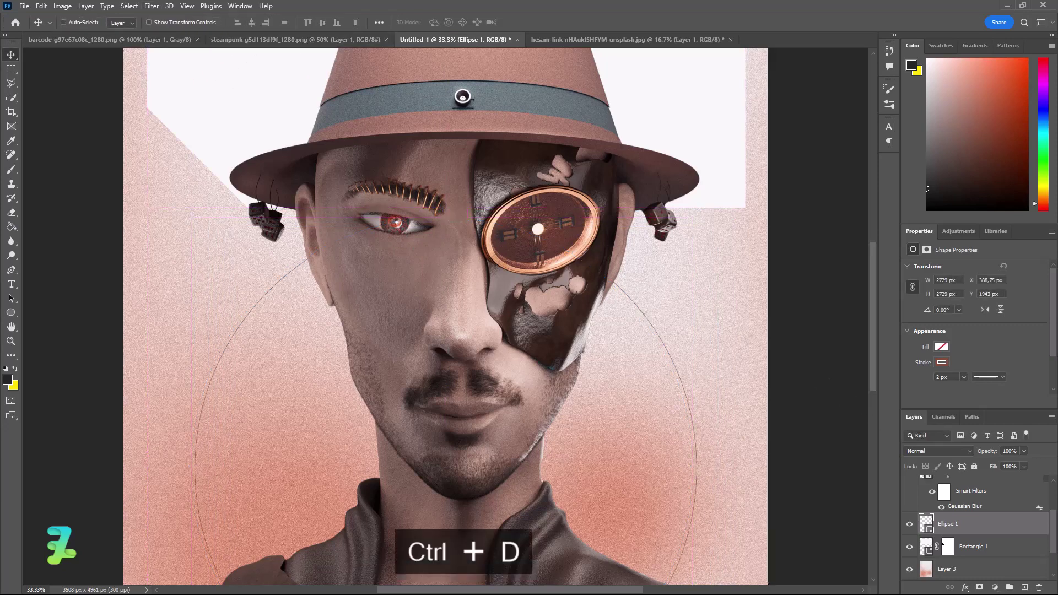
Duplicate the circle, move the copy up around the hat, and drop Ellipse 1 below Rectangle 1.
key("ctrl+j")
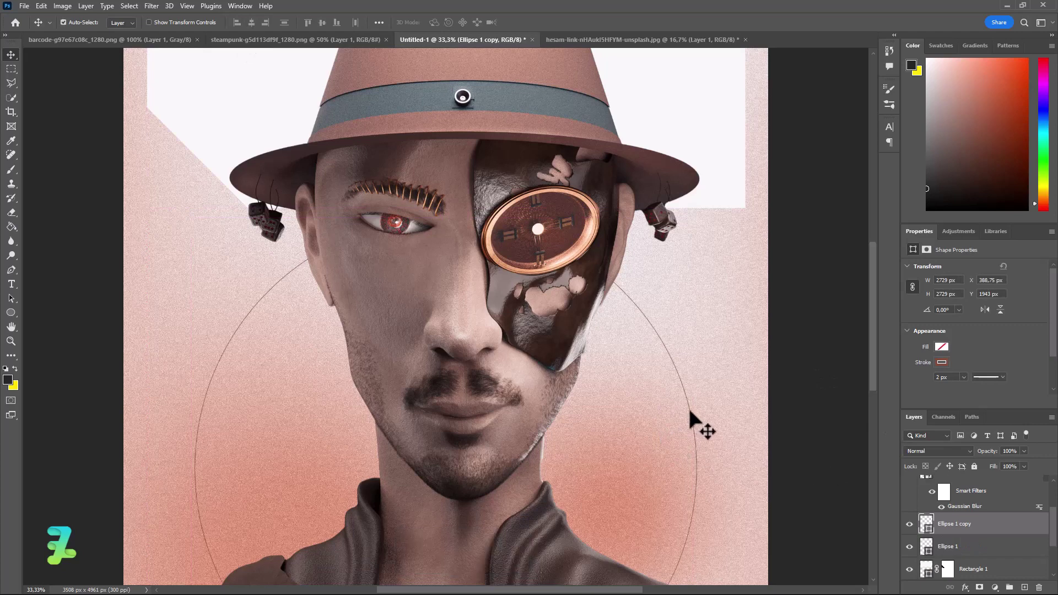
left_click_drag(689, 410, 825, 460)
key("ctrl+z")
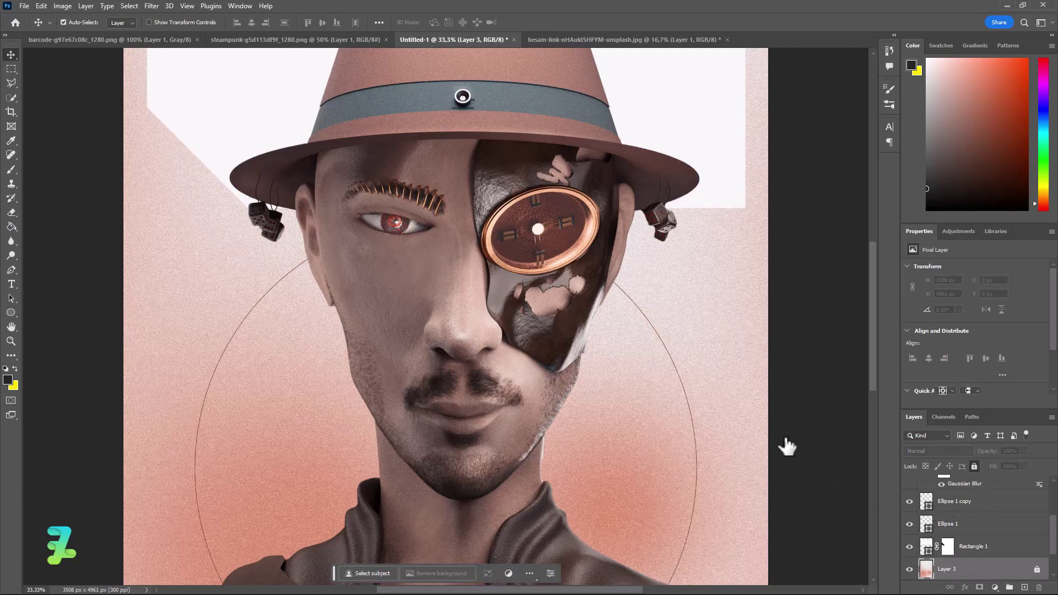
left_click(723, 416)
key("ctrl+t")
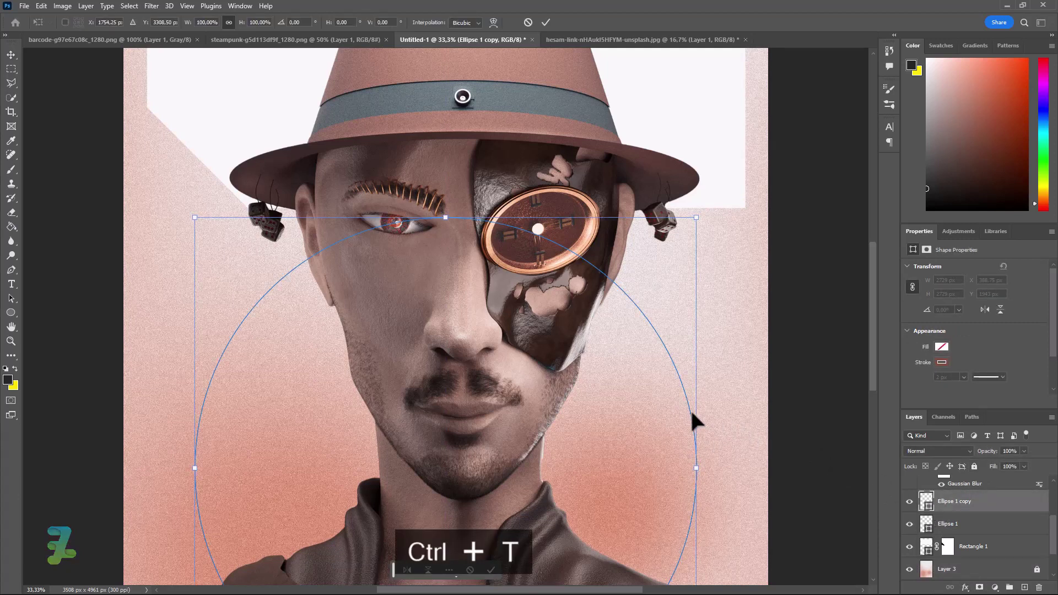
left_click_drag(693, 417, 661, 80)
key("Return")
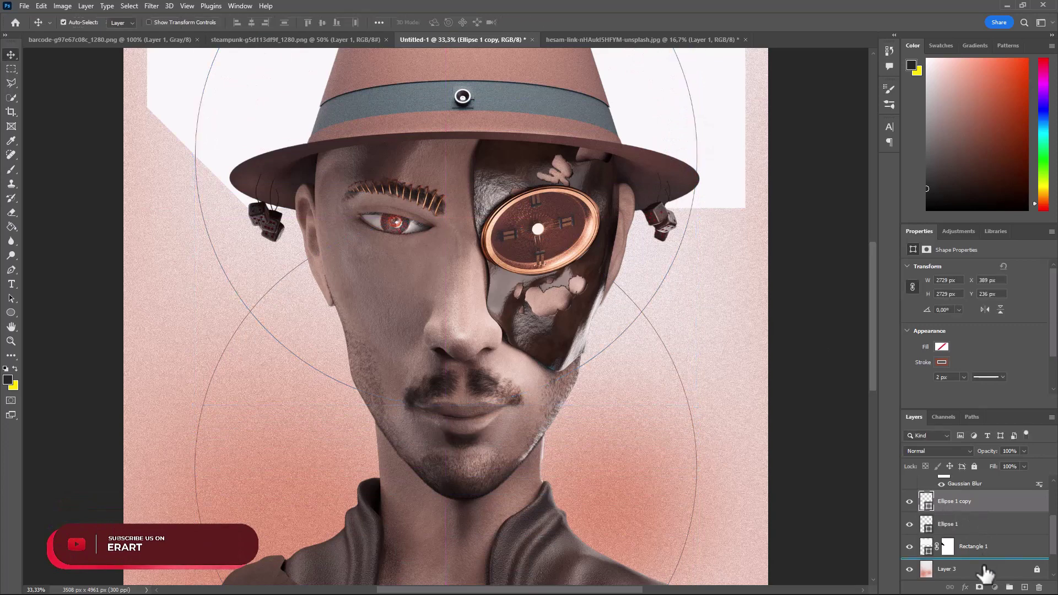
left_click_drag(983, 573, 983, 570)
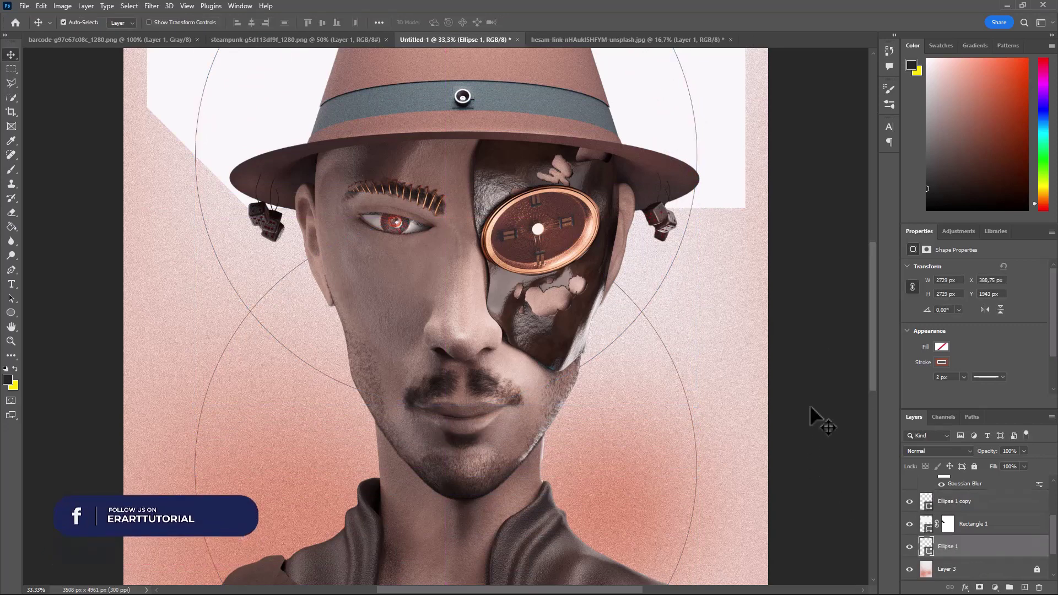
Move Ellipse 1 copy below Rectangle 1 with Ctrl+[ and zoom out to view the poster.
double_click(926, 501)
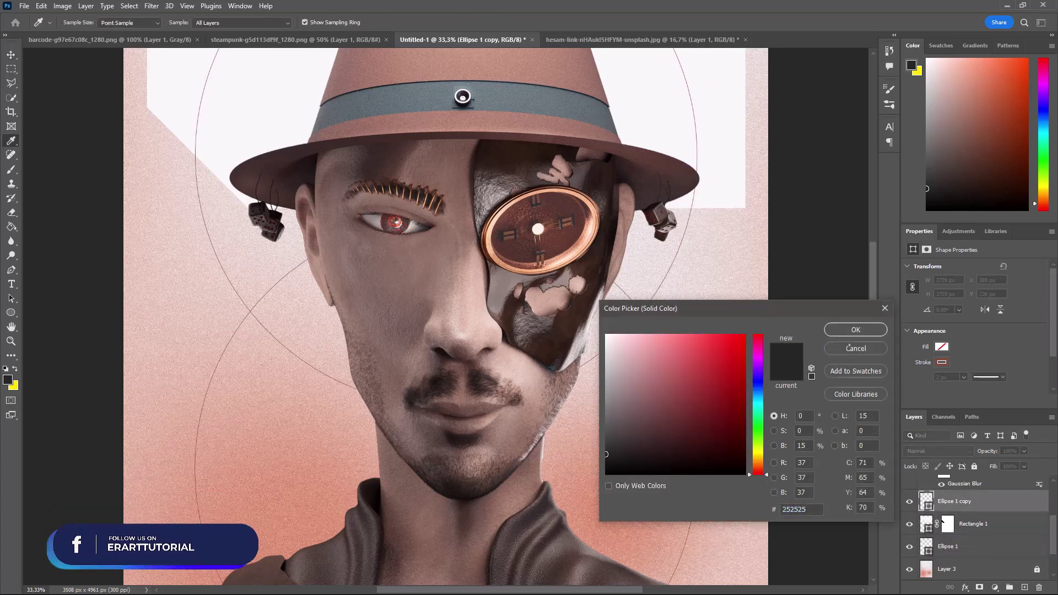
left_click(849, 344)
key("ctrl+bracketleft")
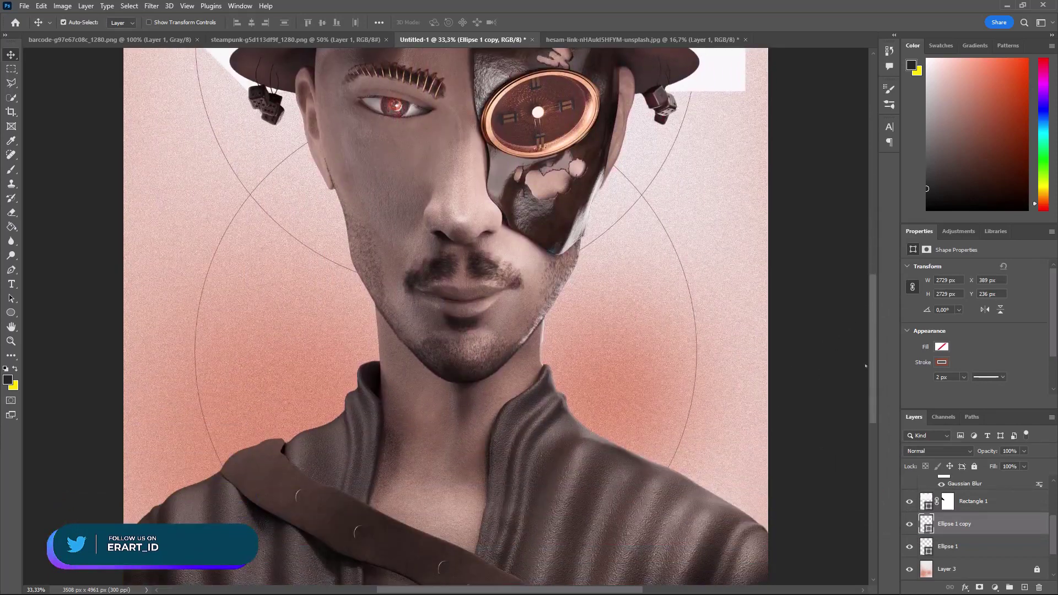
left_click_drag(865, 366, 867, 310)
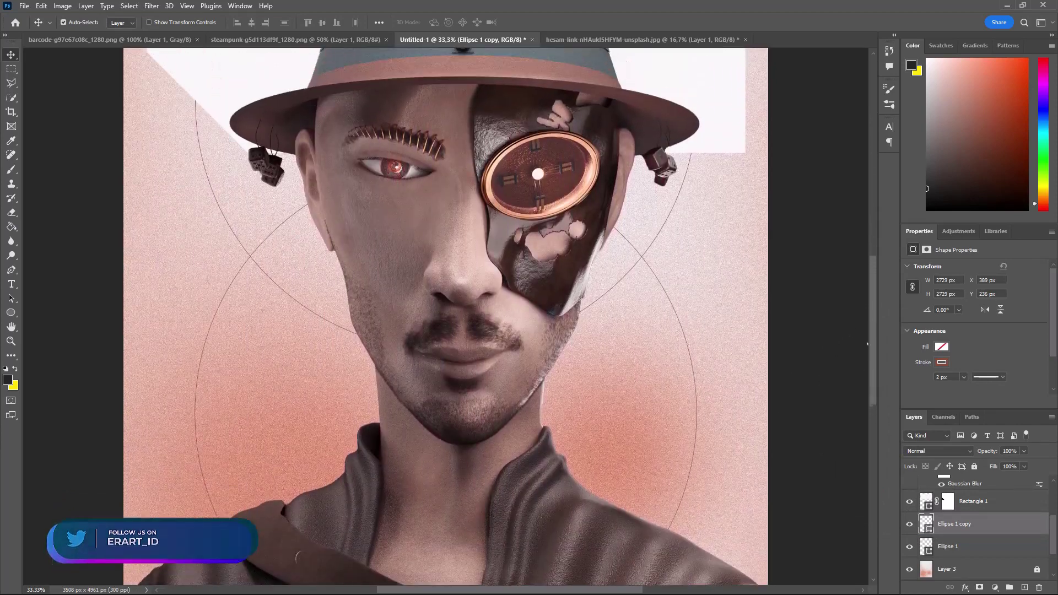
key("ctrl+minus")
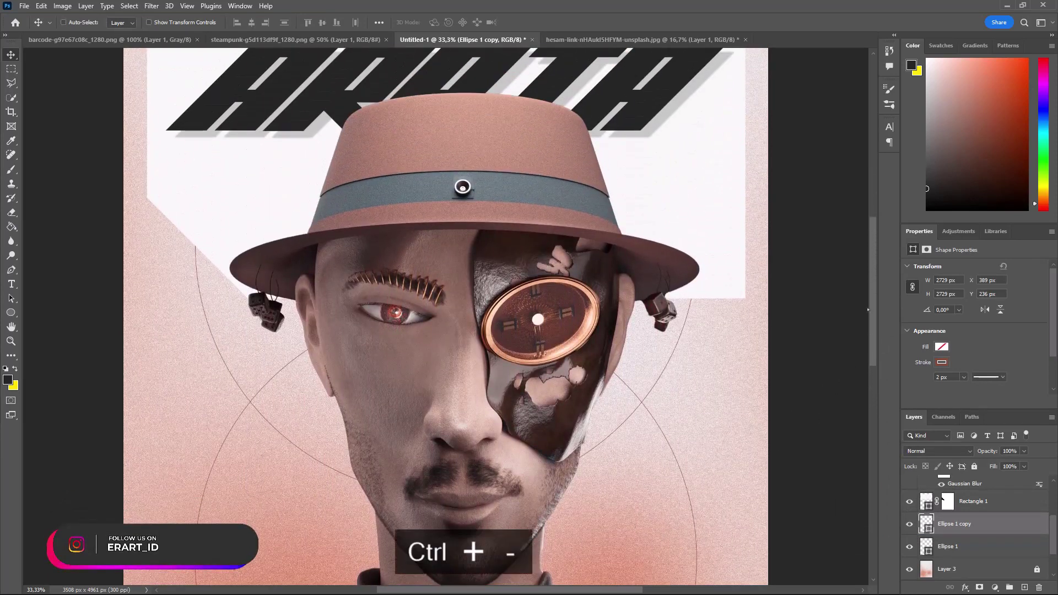
key("ctrl+minus")
key("ctrl+equal")
key("ctrl+minus")
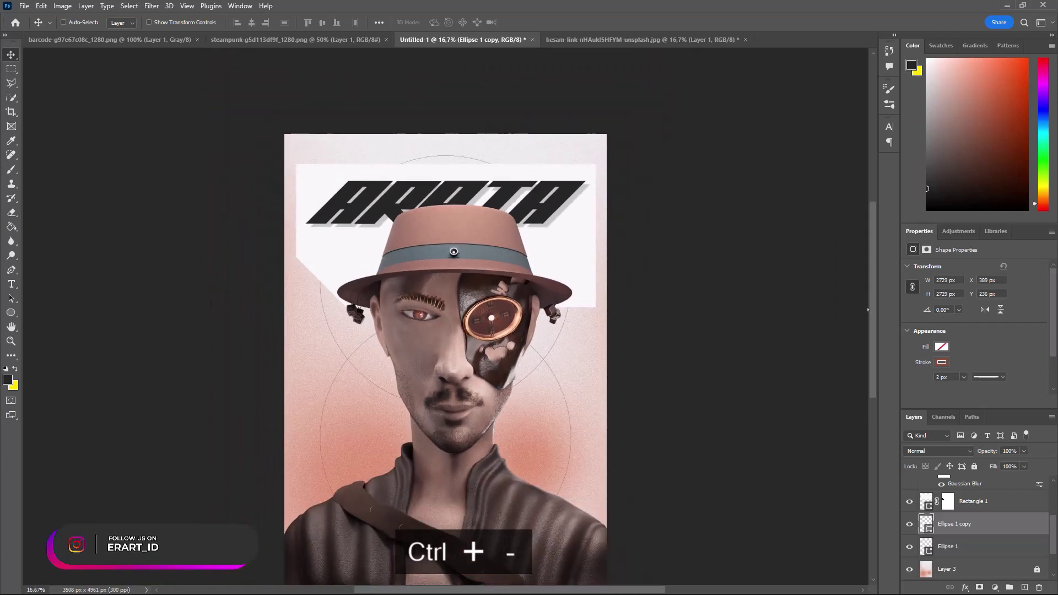
key("ctrl+equal")
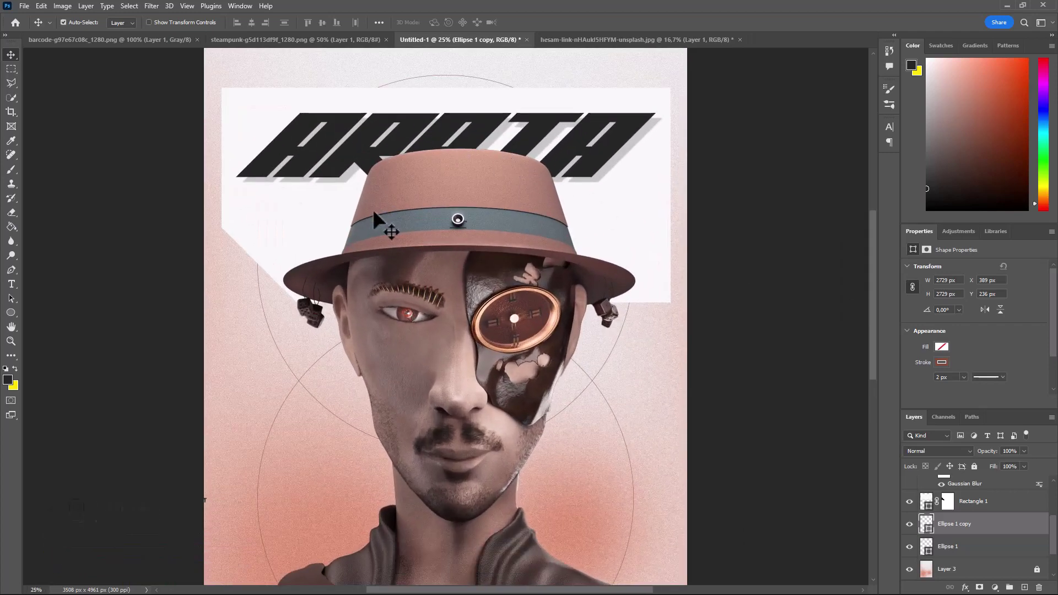
scroll(372, 209, "up", 1)
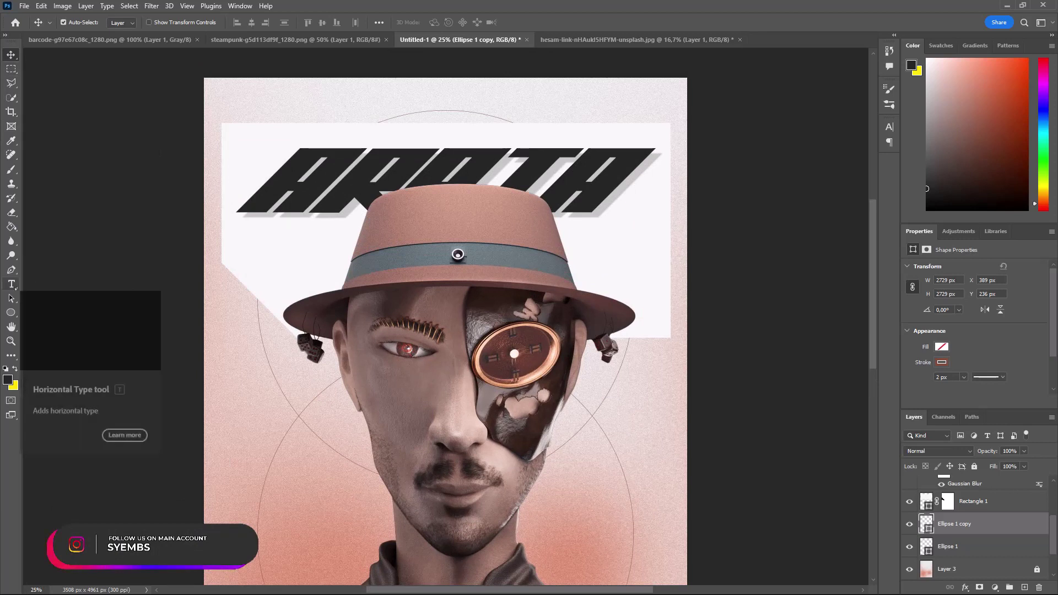
Start a new text layer on the poster's left side set in the ELNATH font.
left_click(11, 284)
scroll(1006, 522, "up", 3)
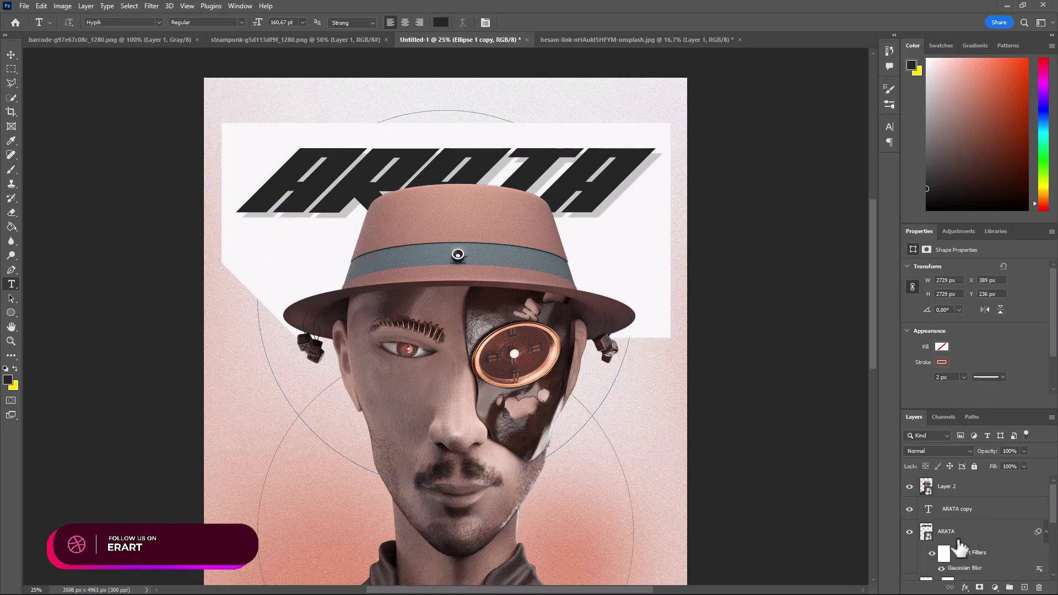
left_click(937, 506)
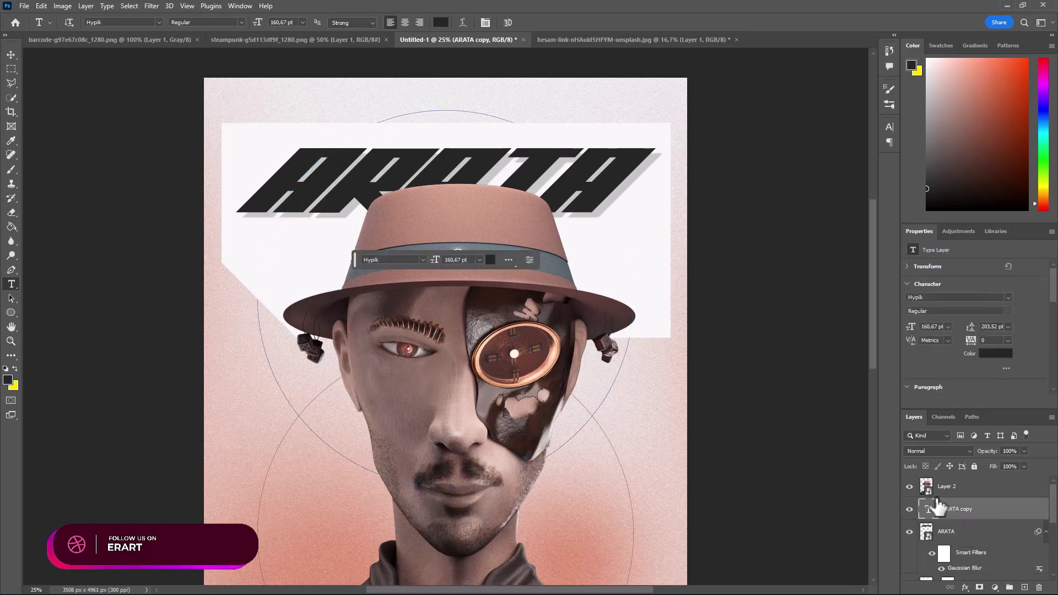
left_click(215, 422)
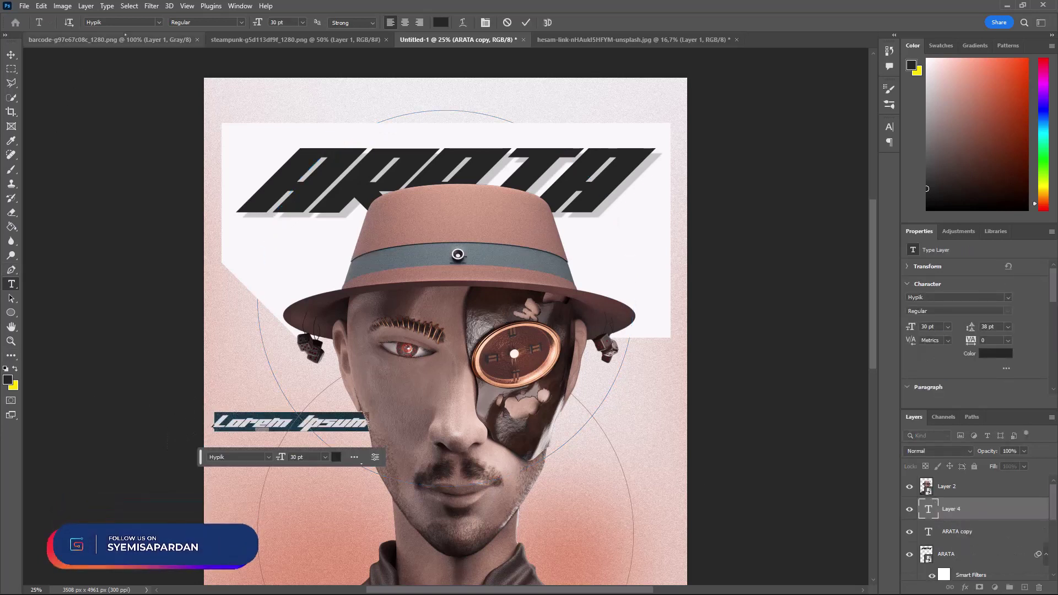
left_click(126, 22)
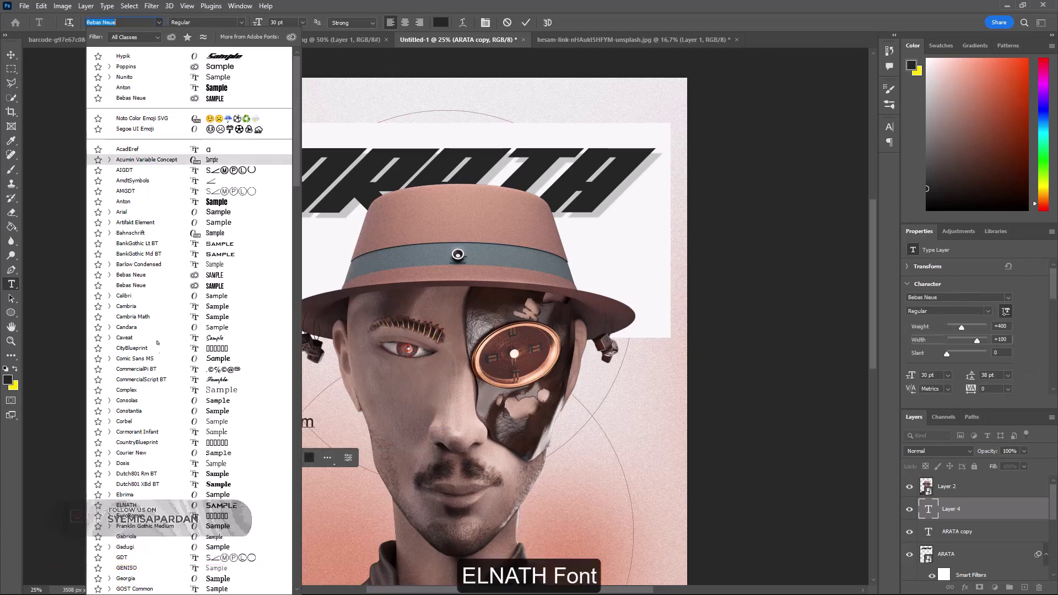
left_click(148, 504)
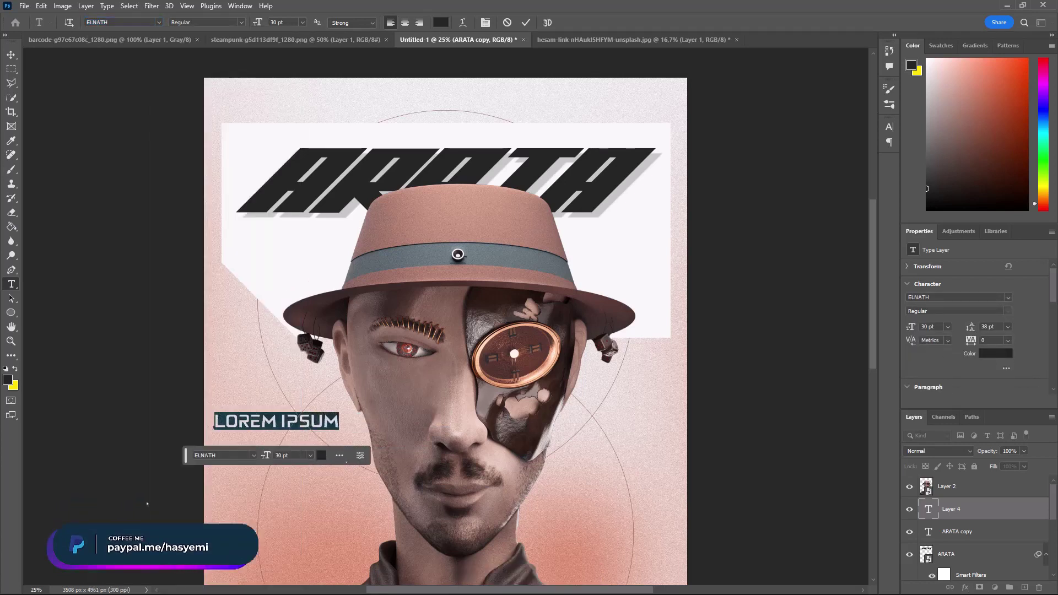
Replace the placeholder text with THE GOLDEN KING and finish editing.
left_click(231, 420)
key("ctrl+a")
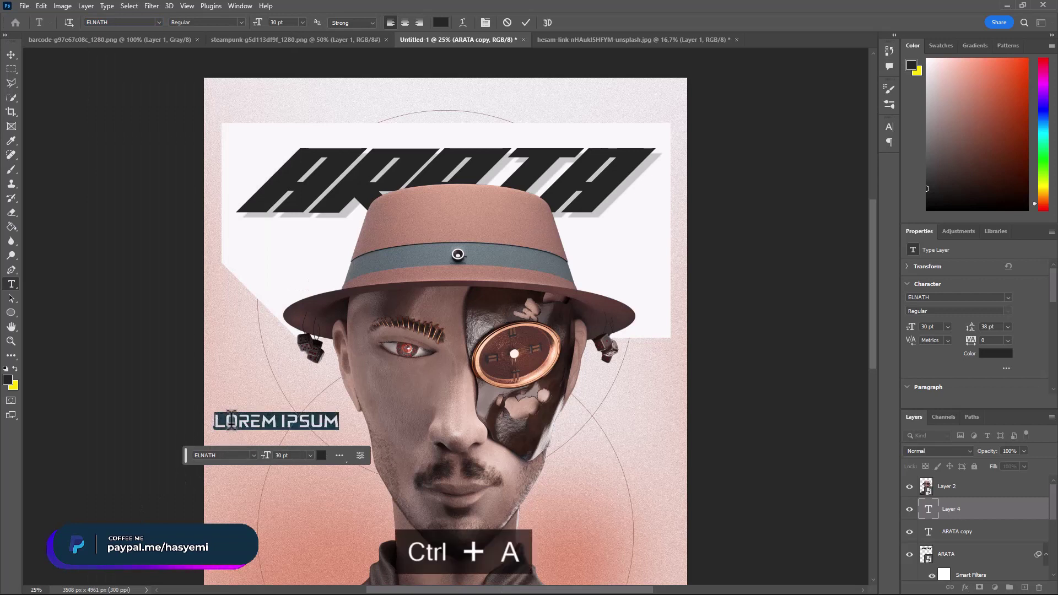
key("BackSpace")
type("E G")
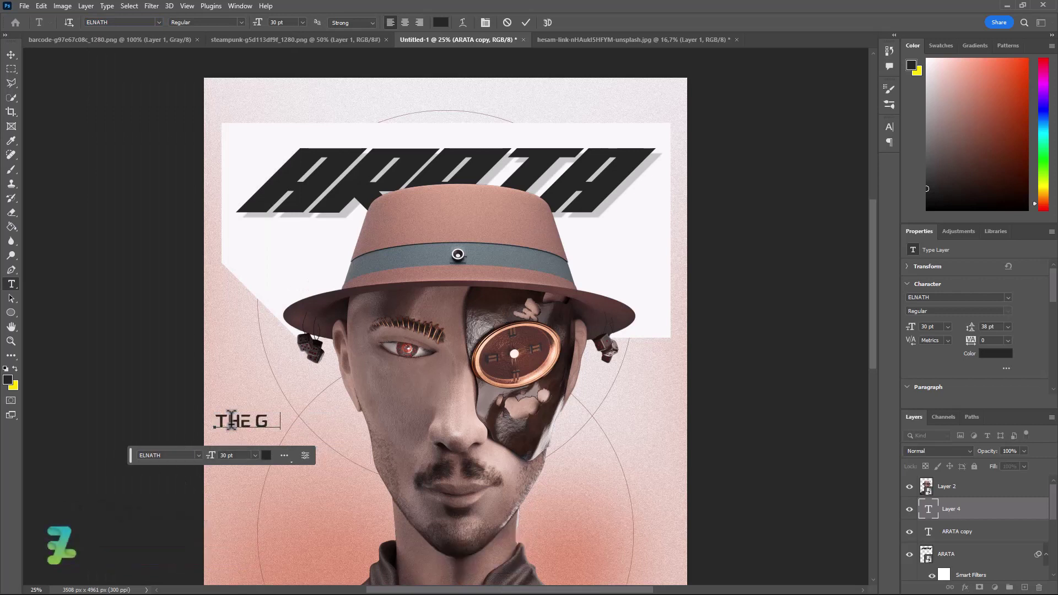
type("OLDEN KIN")
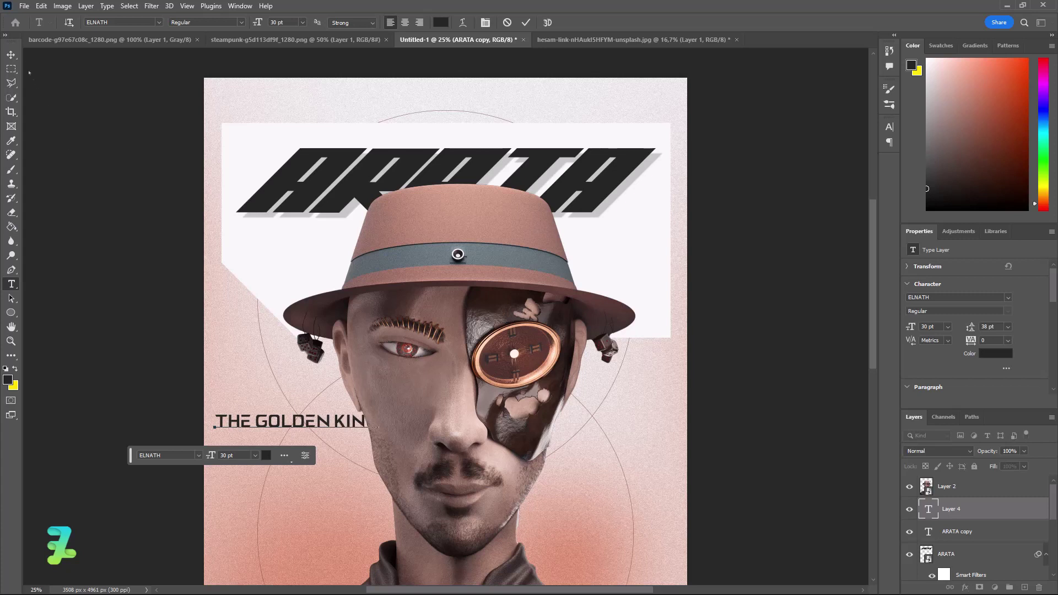
key("ctrl")
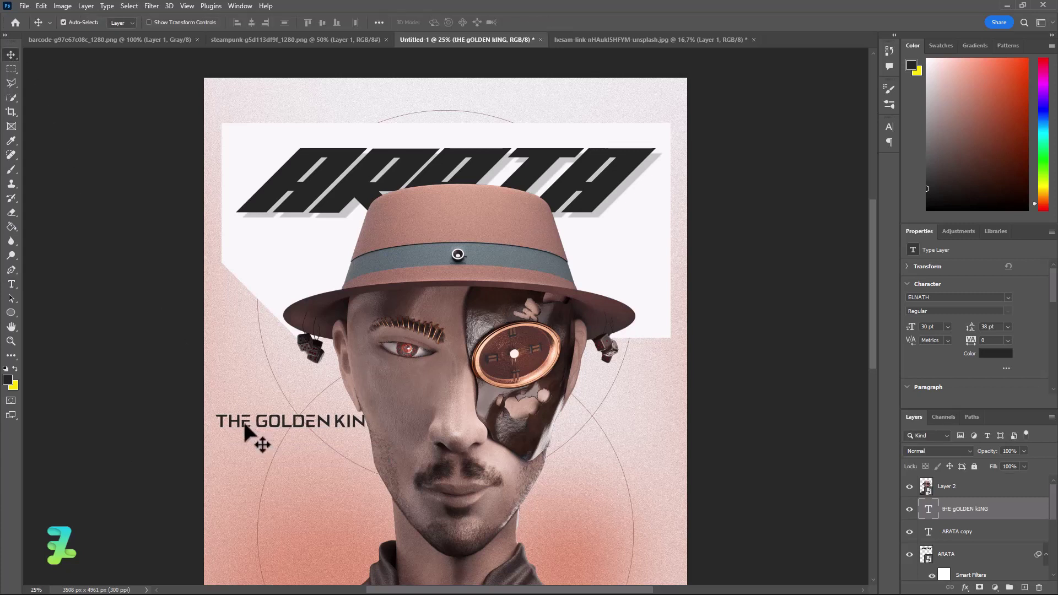
Move THE GOLDEN KING up under ARATA and put KING on its own line.
mouse_move(247, 432)
left_mouse_down()
mouse_move(289, 254)
mouse_move(264, 230)
left_mouse_up()
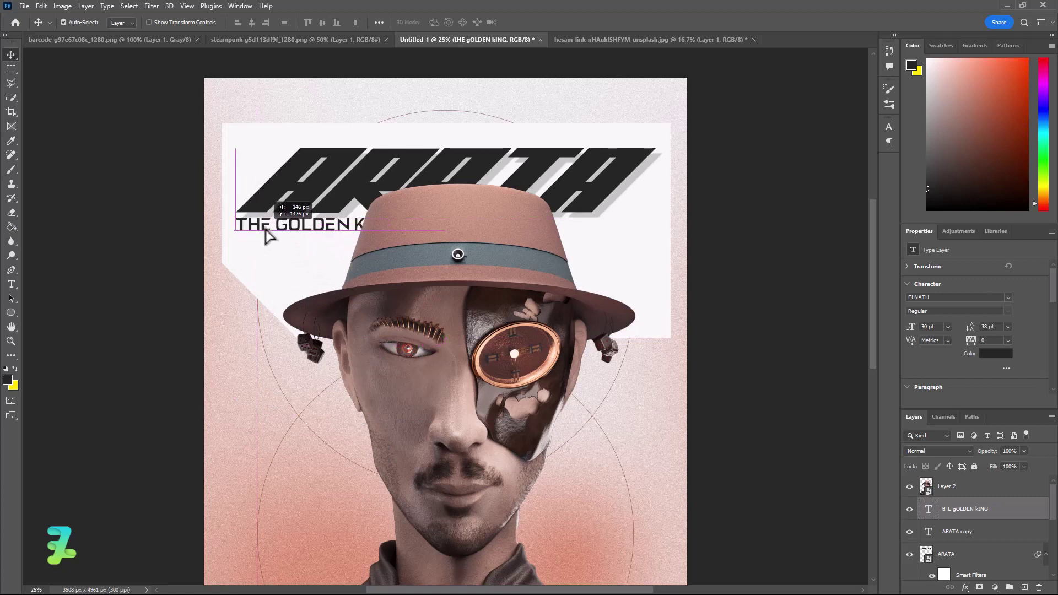
key("ctrl+a")
left_click(357, 223)
key("Return")
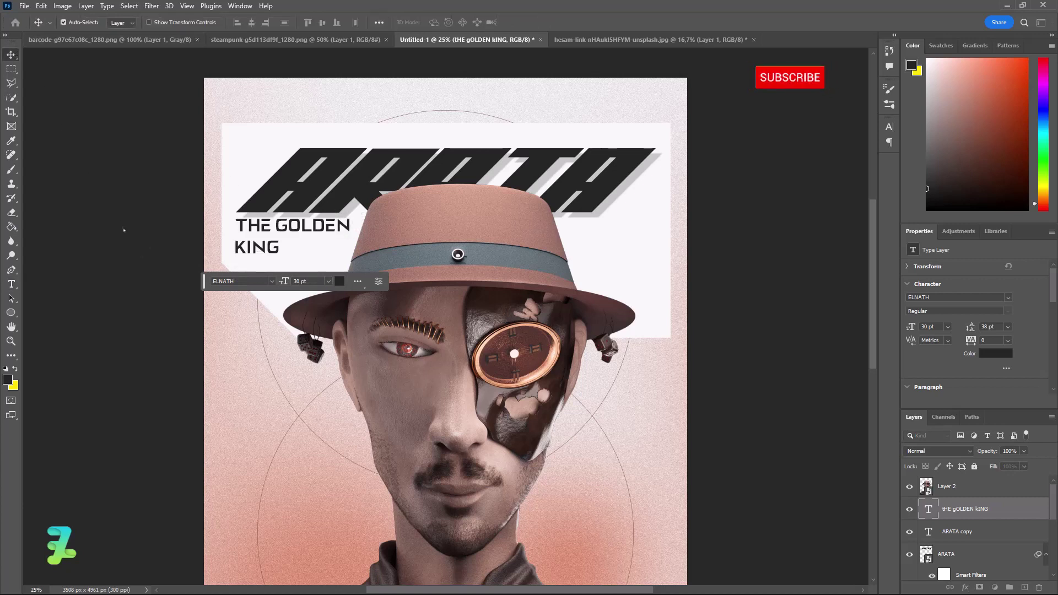
key("ctrl+Return")
Nudge the two-line title slightly down and deselect it.
key("v")
left_click_drag(249, 235, 251, 240)
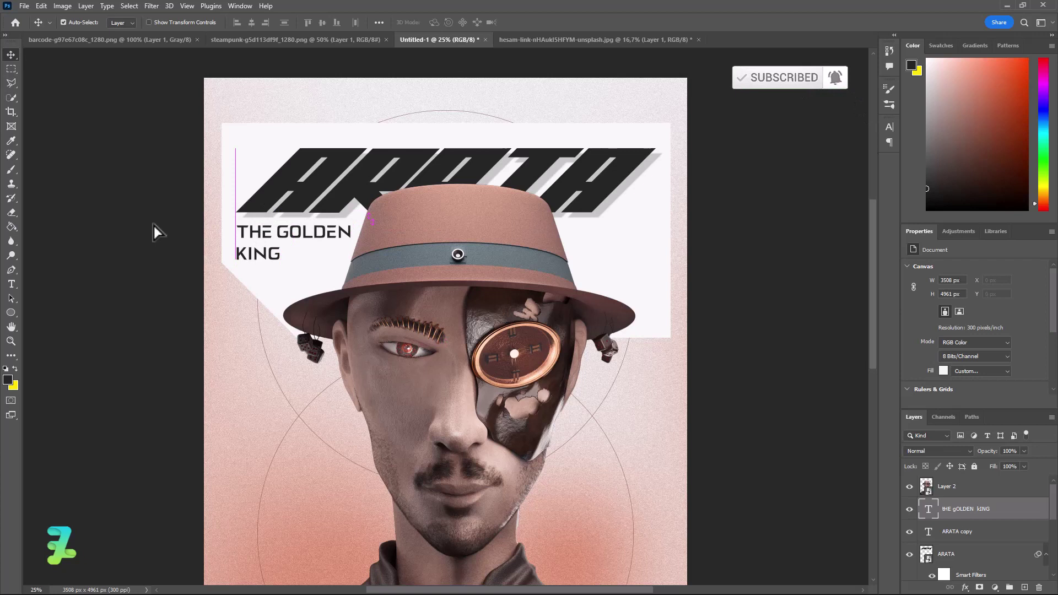
left_click(120, 223)
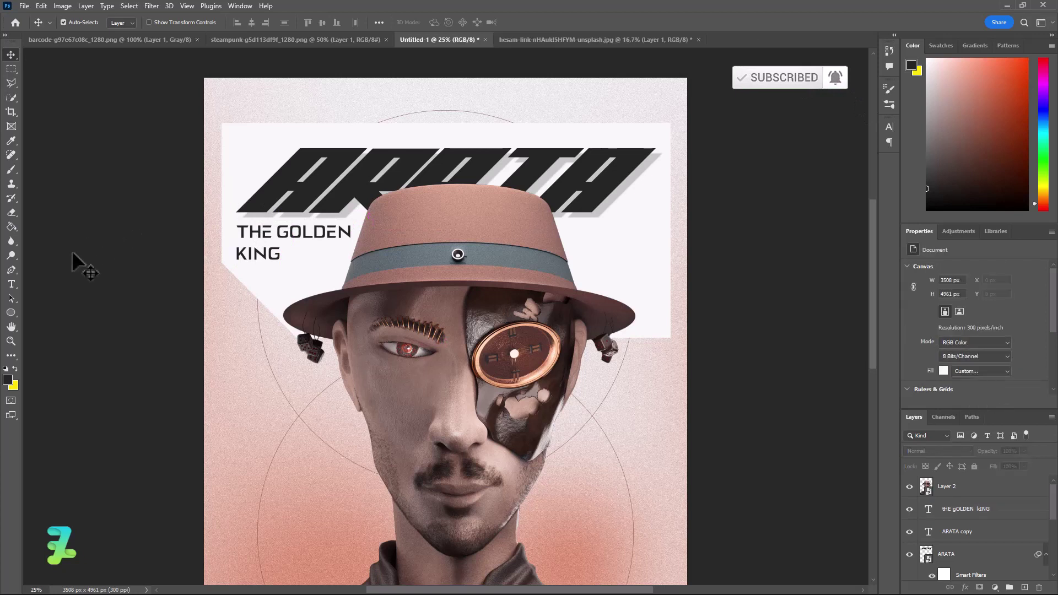
right_click(11, 270)
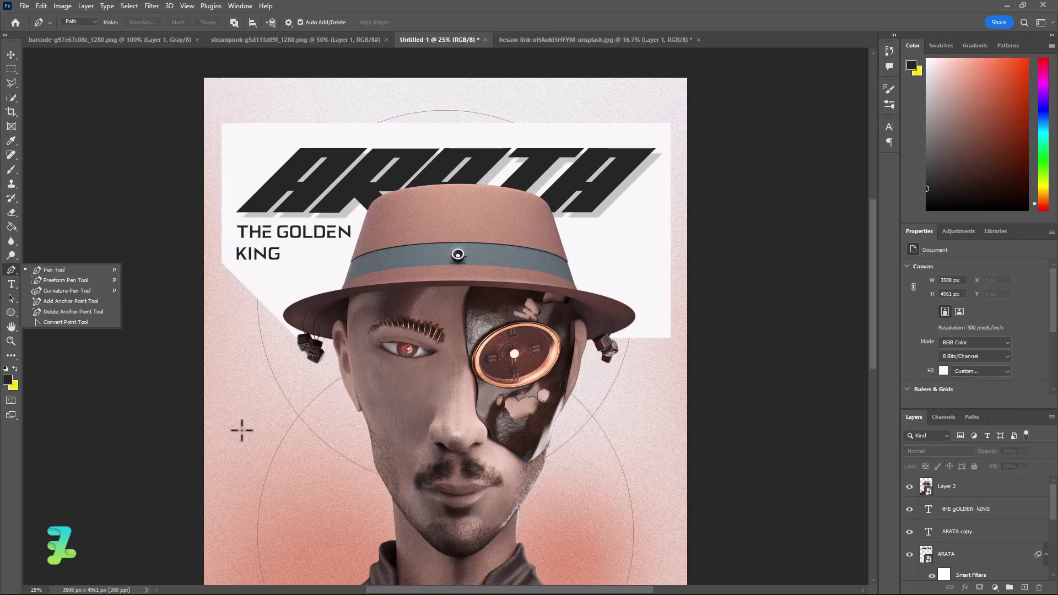
Add a 72 pt text layer reading 033 on the poster's left.
left_click(11, 283)
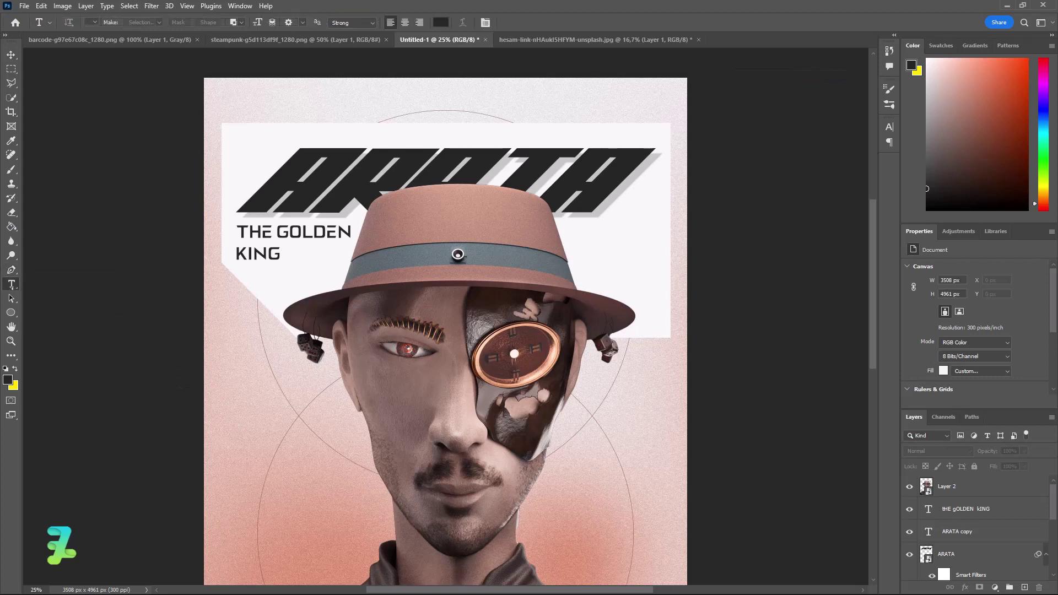
left_click(240, 425)
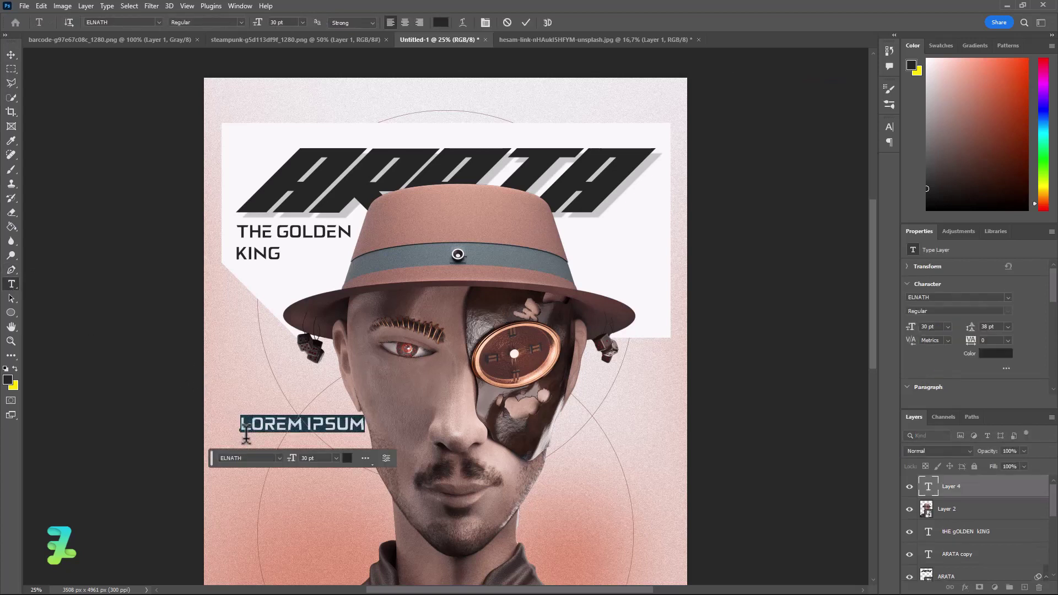
type("A")
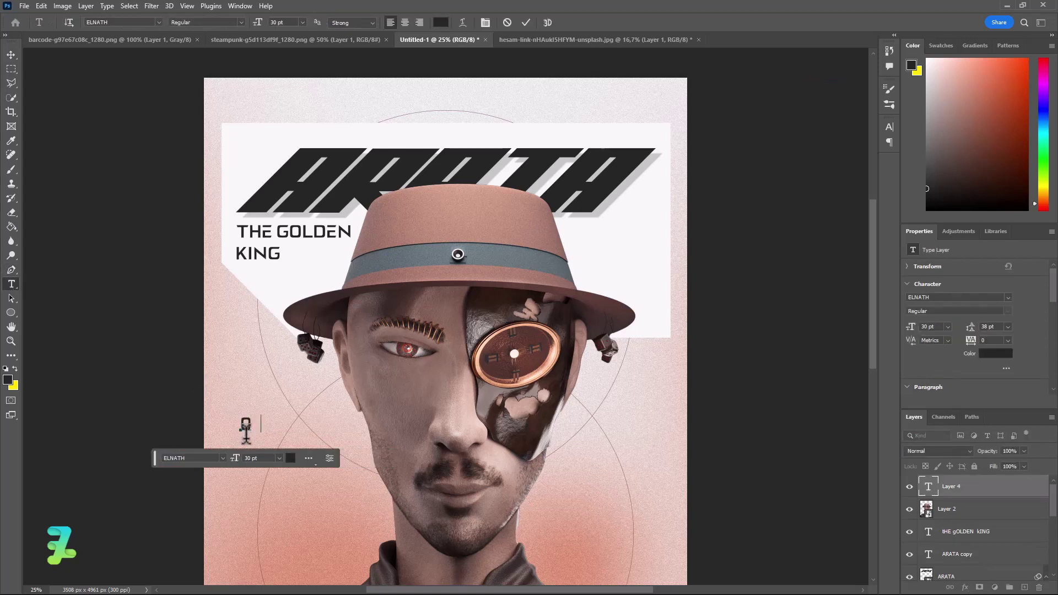
key("ctrl+a")
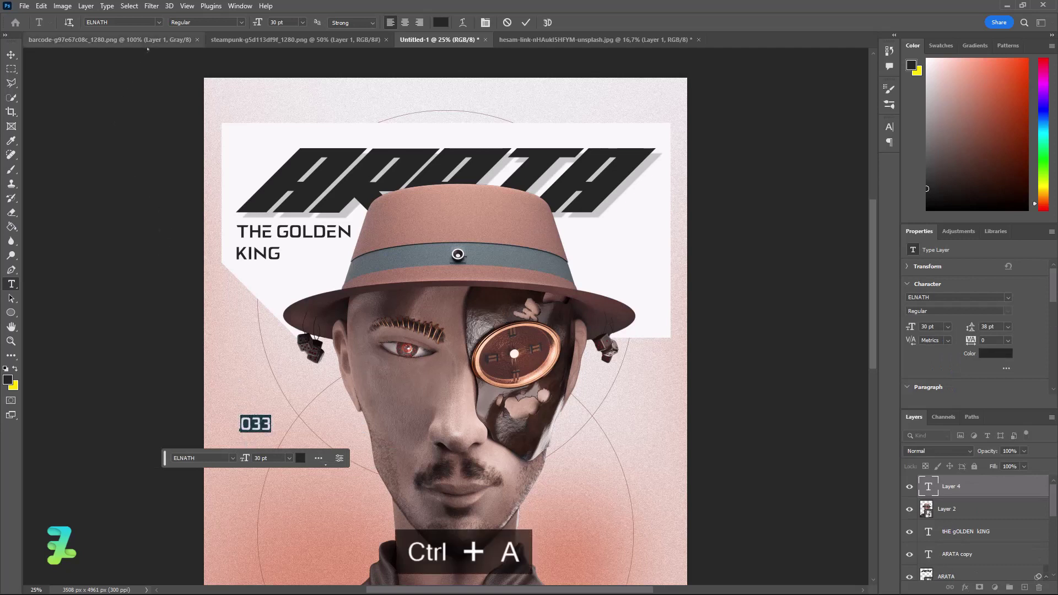
left_click(302, 22)
left_click(287, 162)
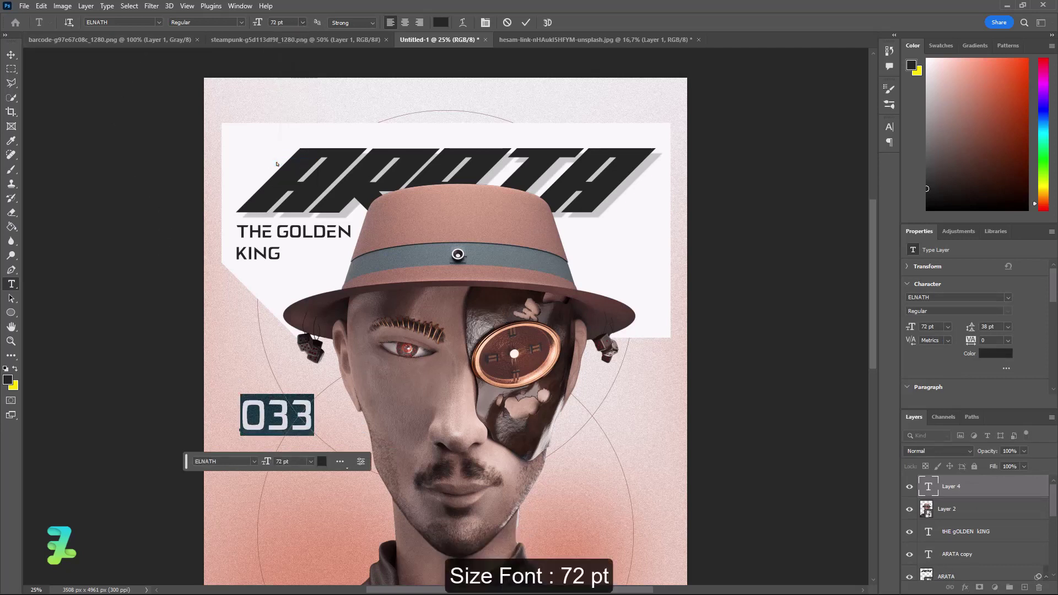
key("Escape")
key("v")
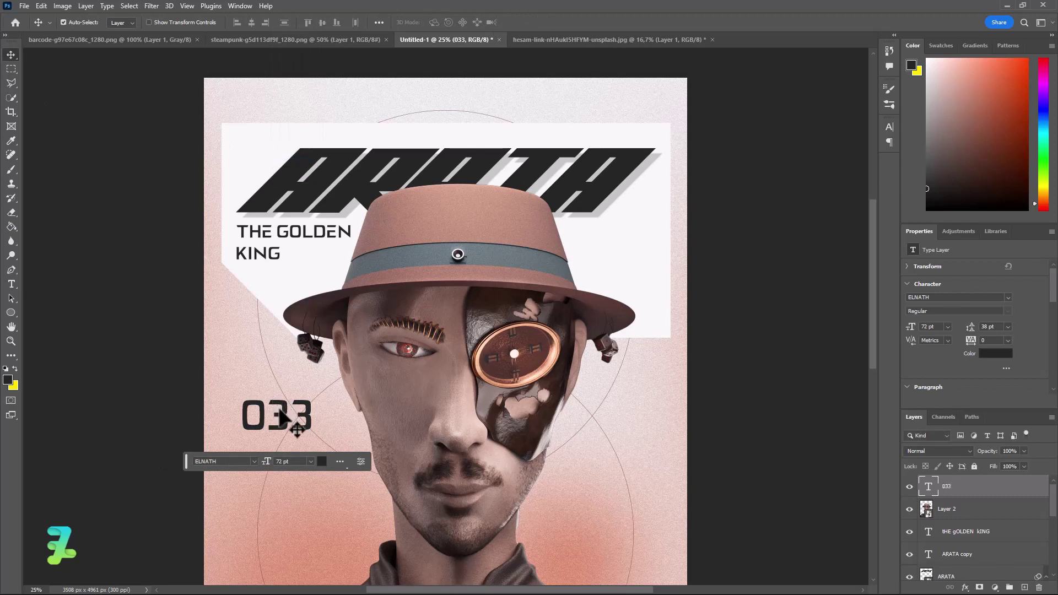
Place 033 beside KING behind the head layer, enlarge it, and set Fill to 0%.
left_click_drag(295, 425, 330, 260)
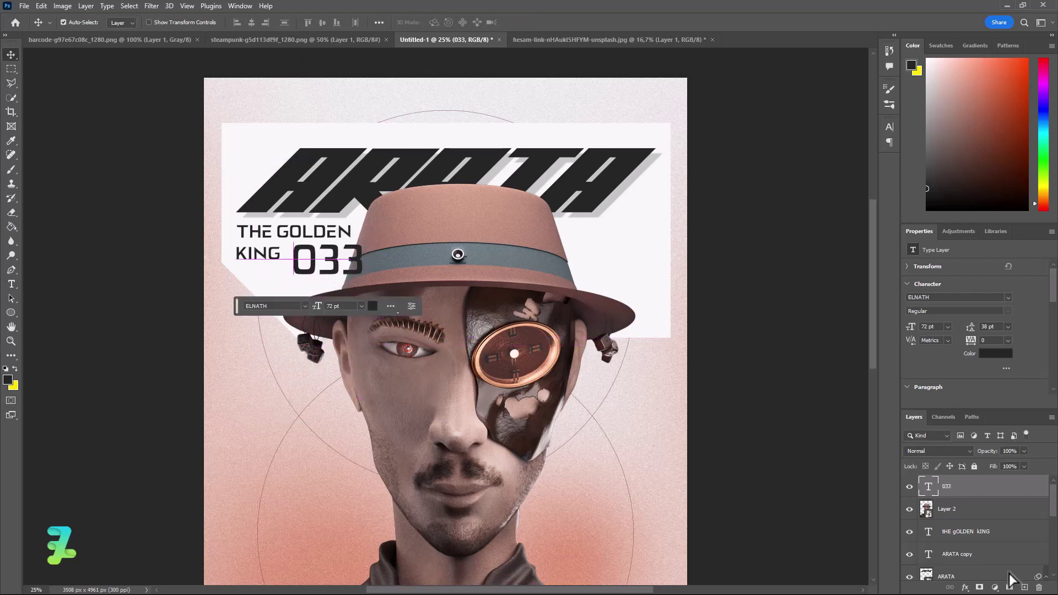
left_click_drag(988, 486, 989, 515)
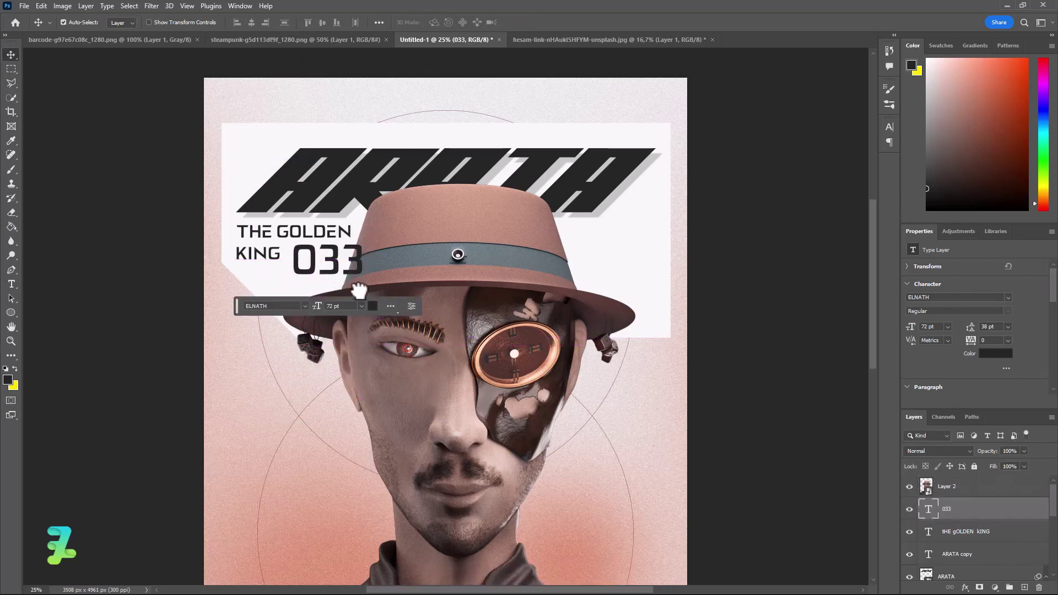
key("ctrl+t")
left_click_drag(364, 280, 428, 316)
key("Return")
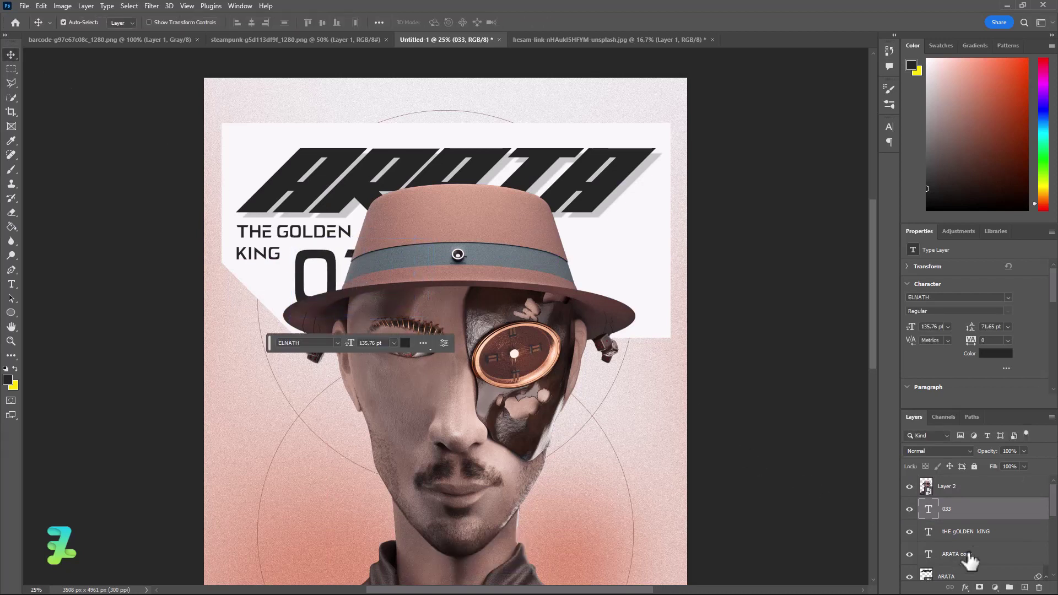
left_click(1023, 466)
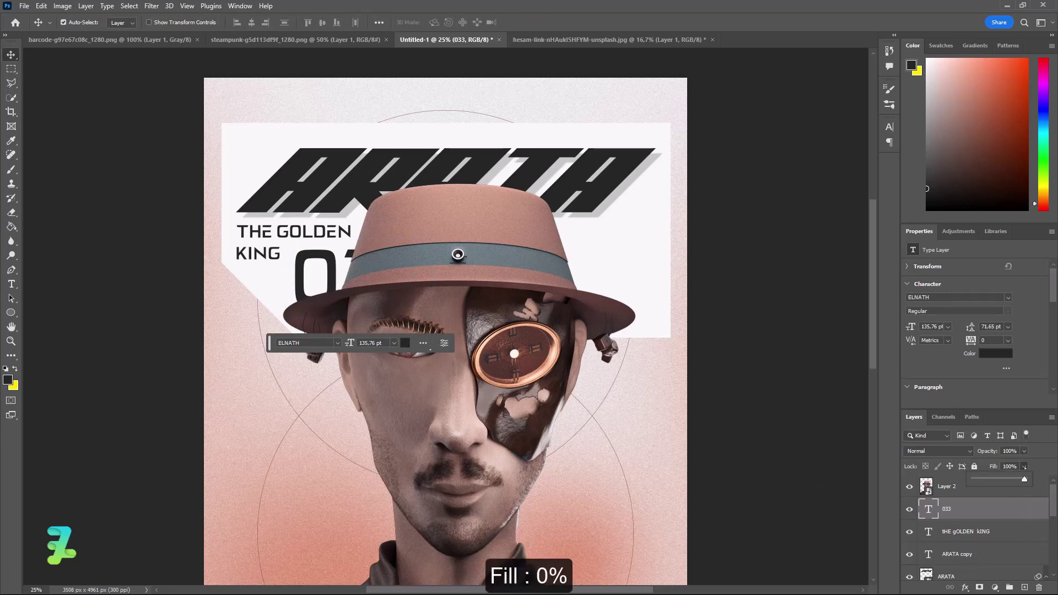
Give layer 033 a Stroke effect in colour #7C5447 with a reduced stroke size.
double_click(992, 508)
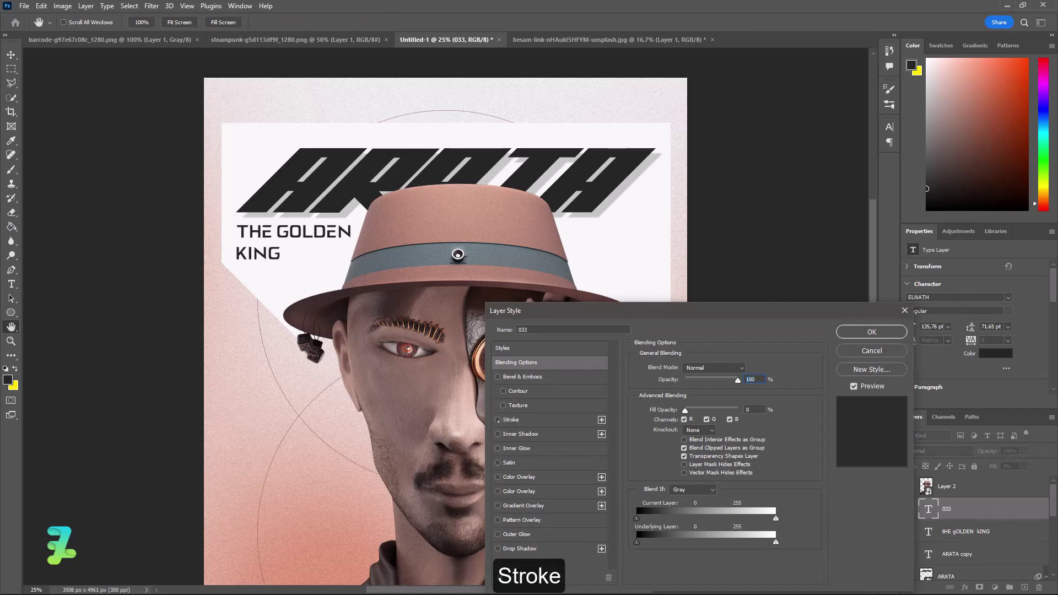
left_click(498, 420)
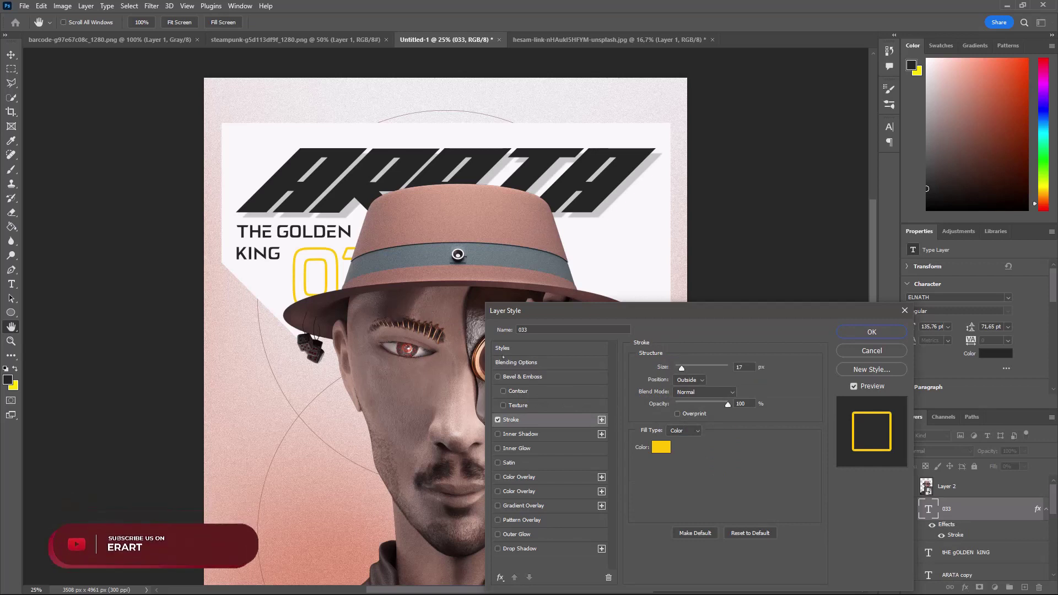
left_click(654, 448)
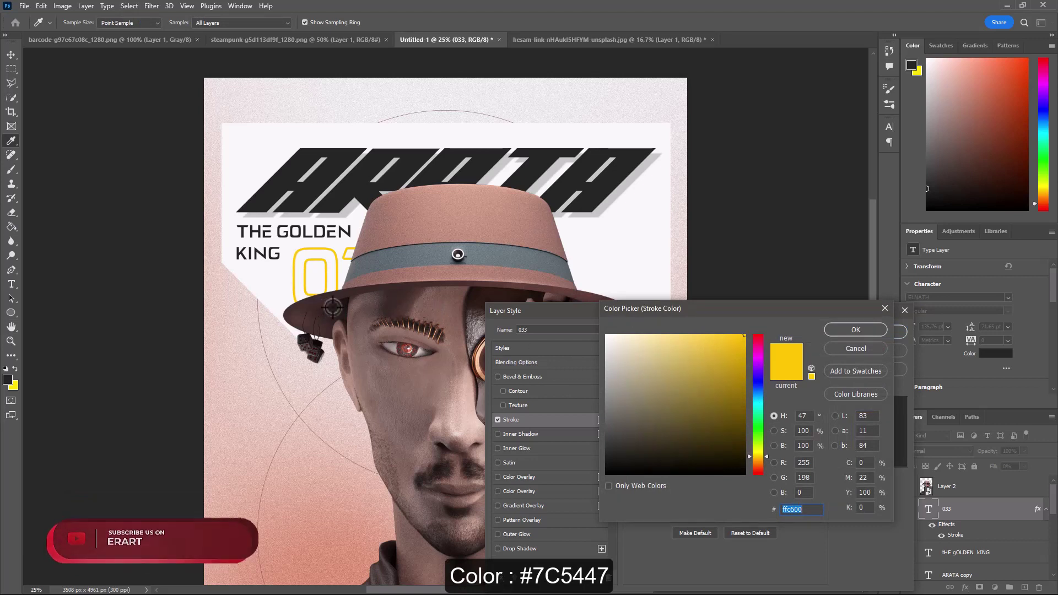
left_click(346, 295)
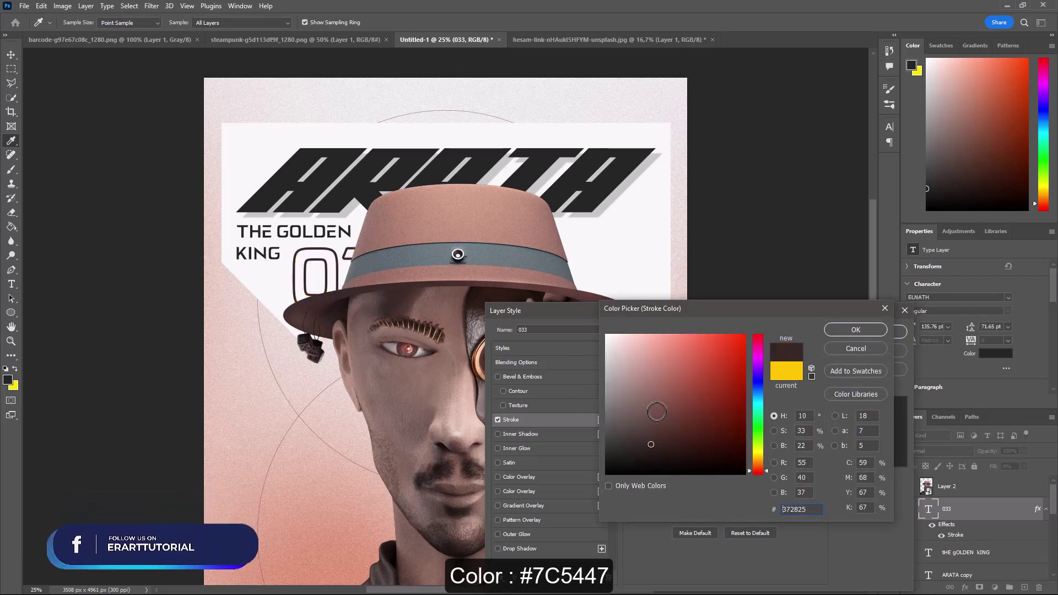
left_click(695, 399)
type("7c5447")
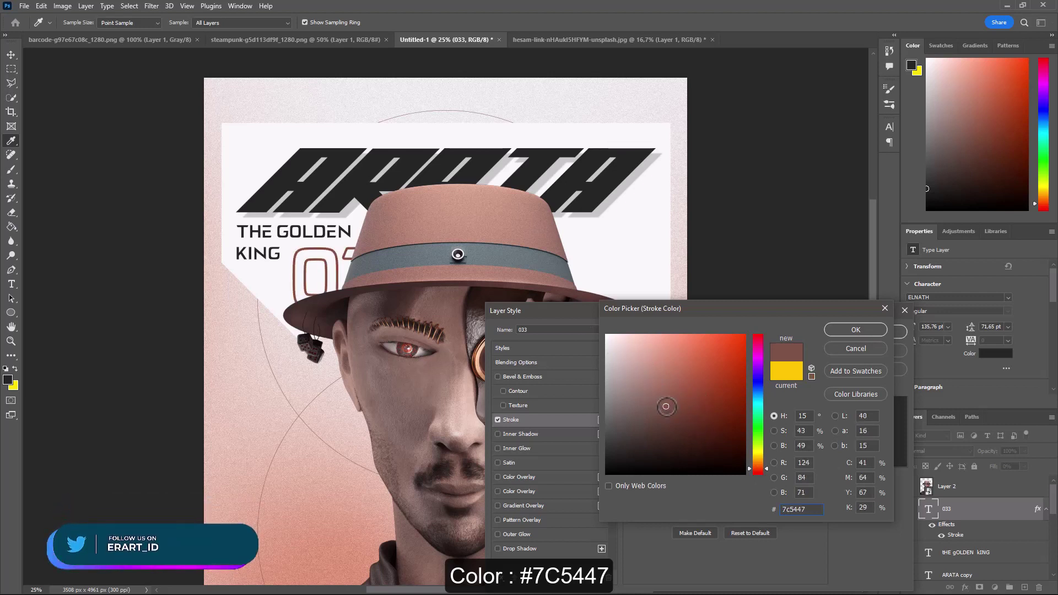
key("Return")
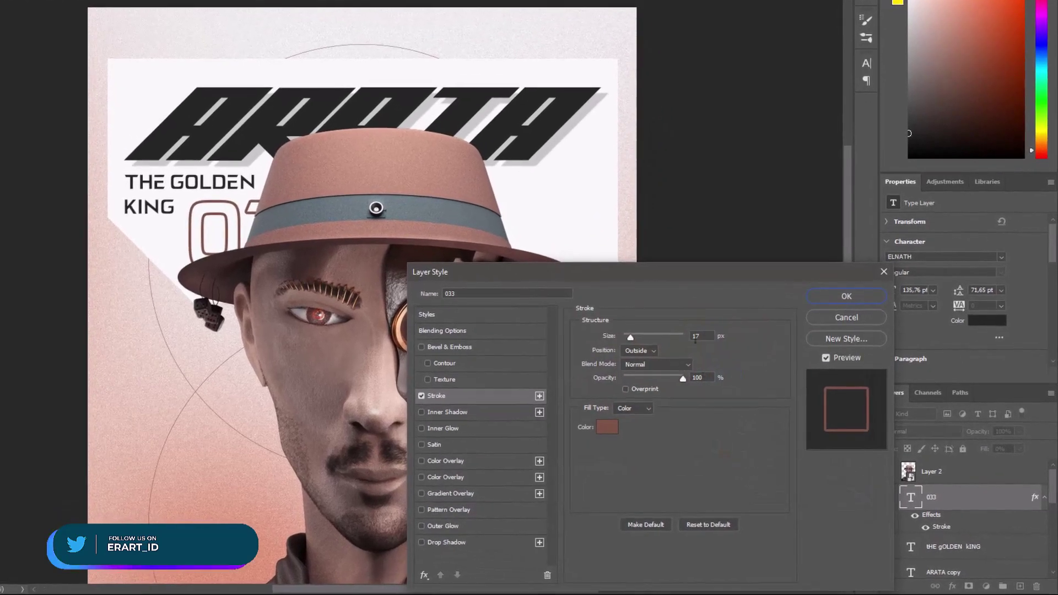
type("4")
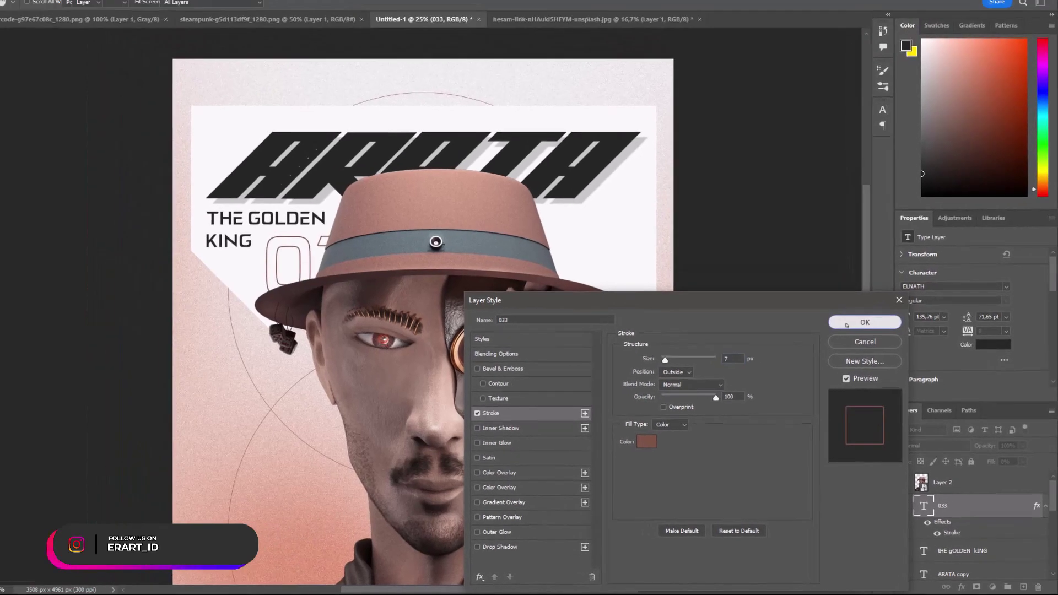
key("Return")
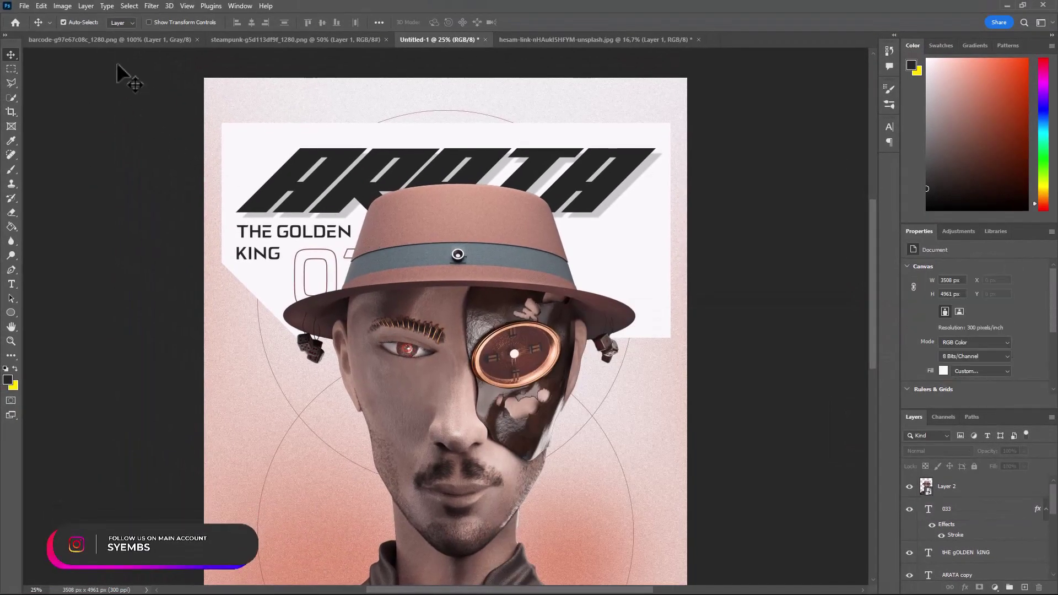
Float the barcode document in its own window and move it aside to reveal the poster.
left_click(149, 40)
right_click(149, 39)
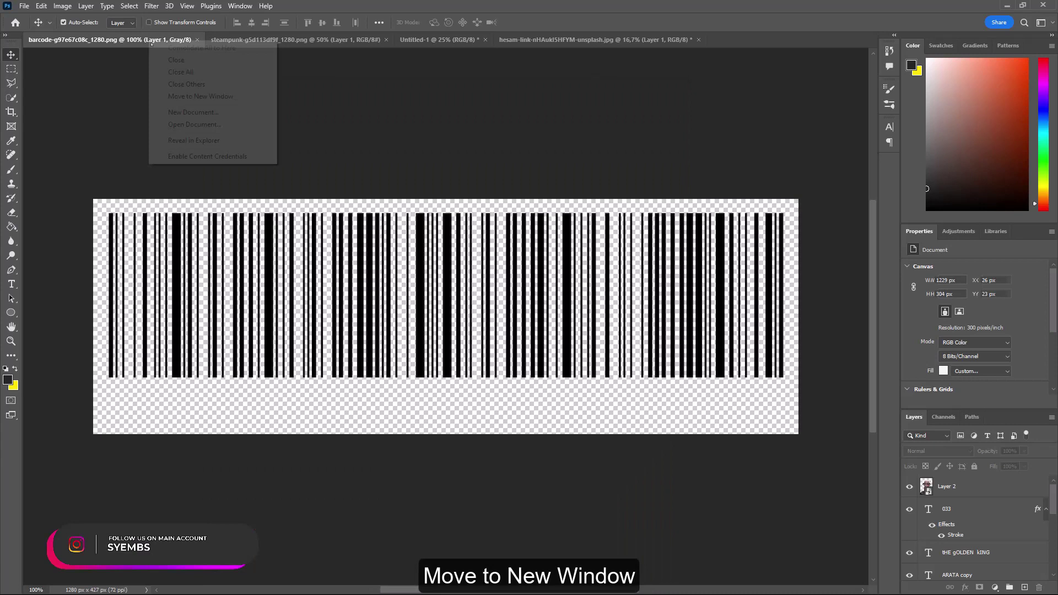
left_click(182, 96)
left_click_drag(240, 39, 271, 382)
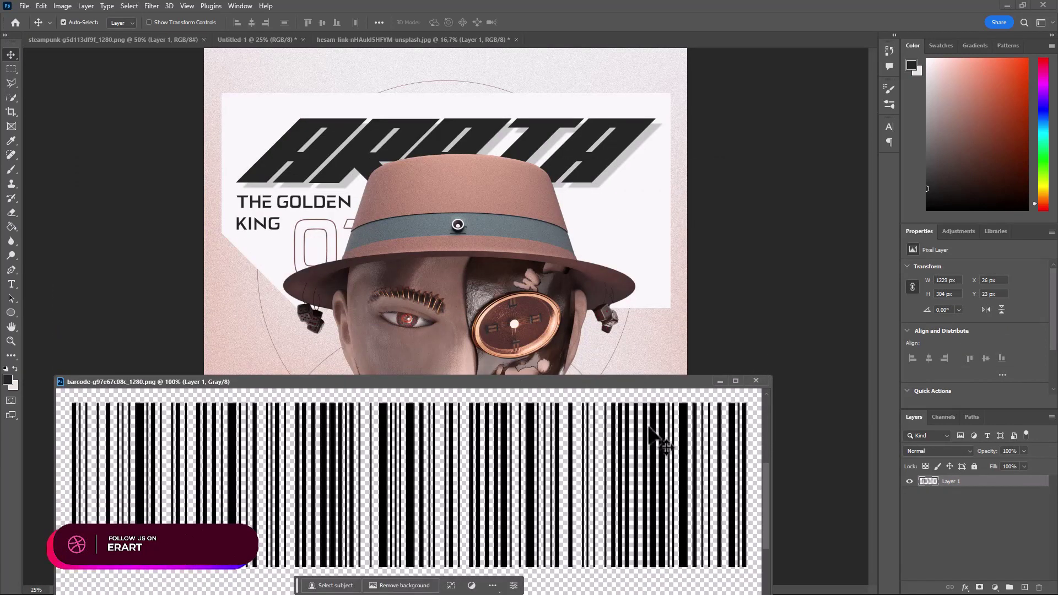
Drag the barcode onto the poster and lift it into the white box beside the title.
left_click_drag(650, 430, 612, 234)
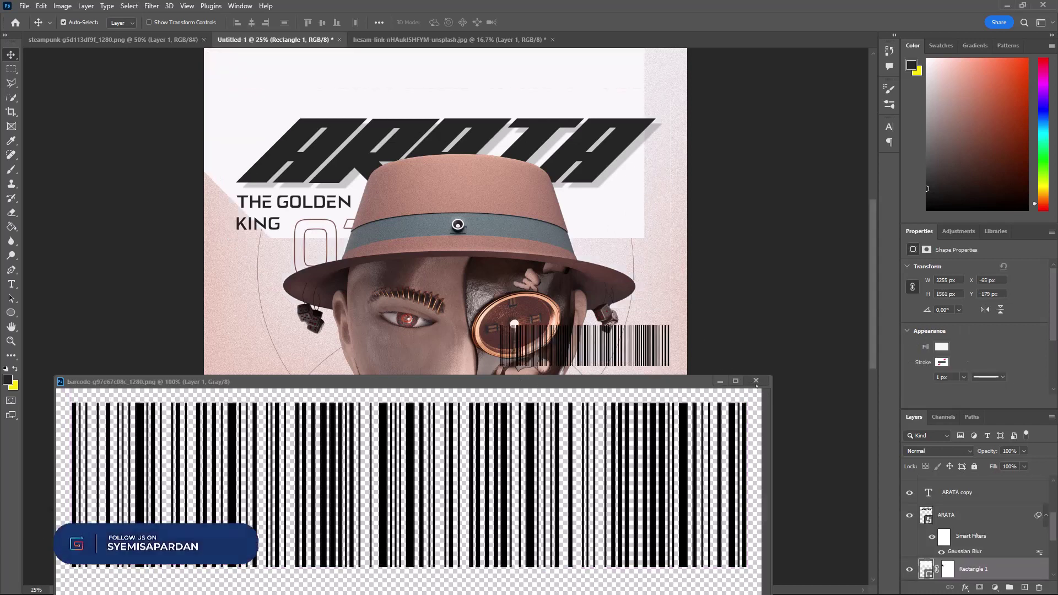
key("ctrl+z")
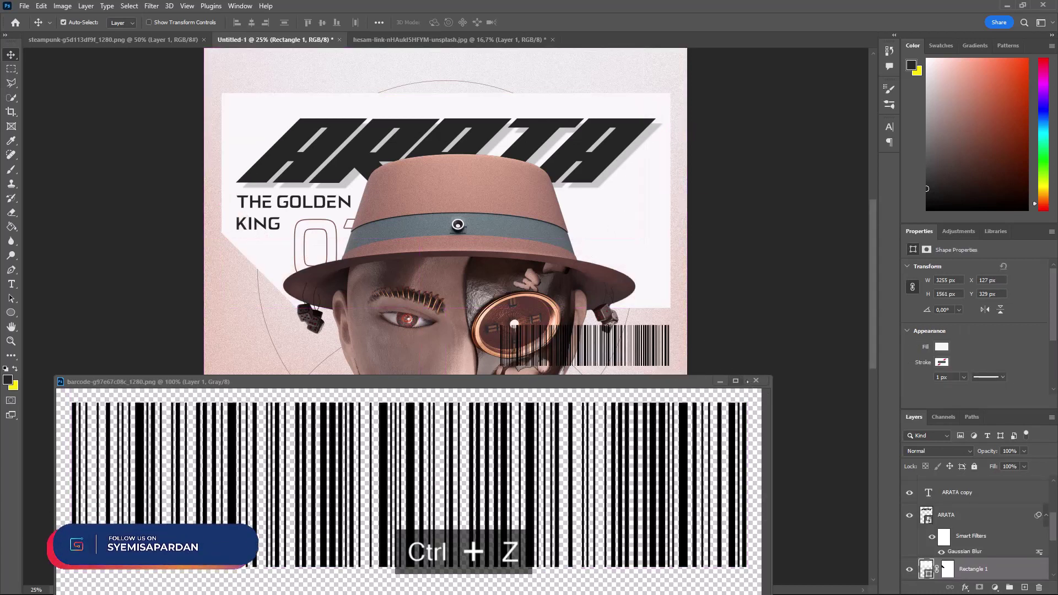
left_click_drag(669, 351, 655, 229)
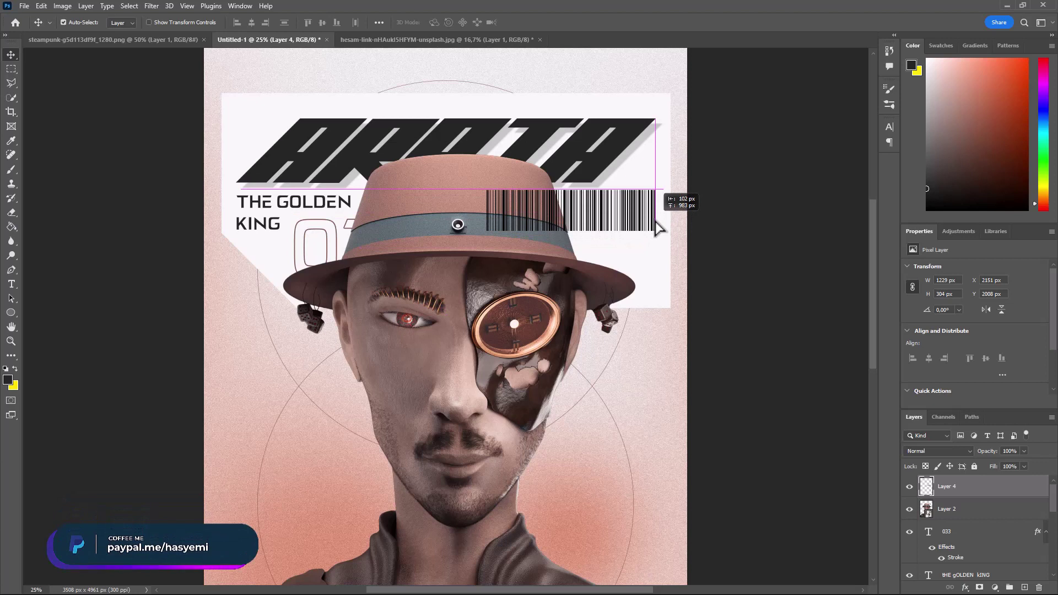
Move the barcode layer beneath the cyborg layer and nudge it slightly down.
left_click_drag(657, 227, 657, 227)
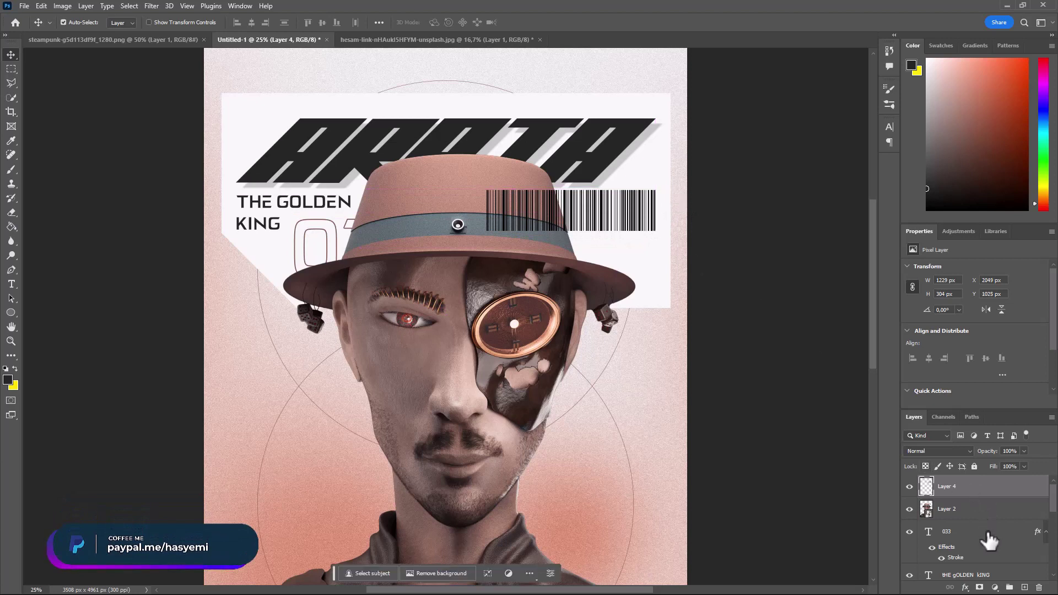
double_click(980, 488)
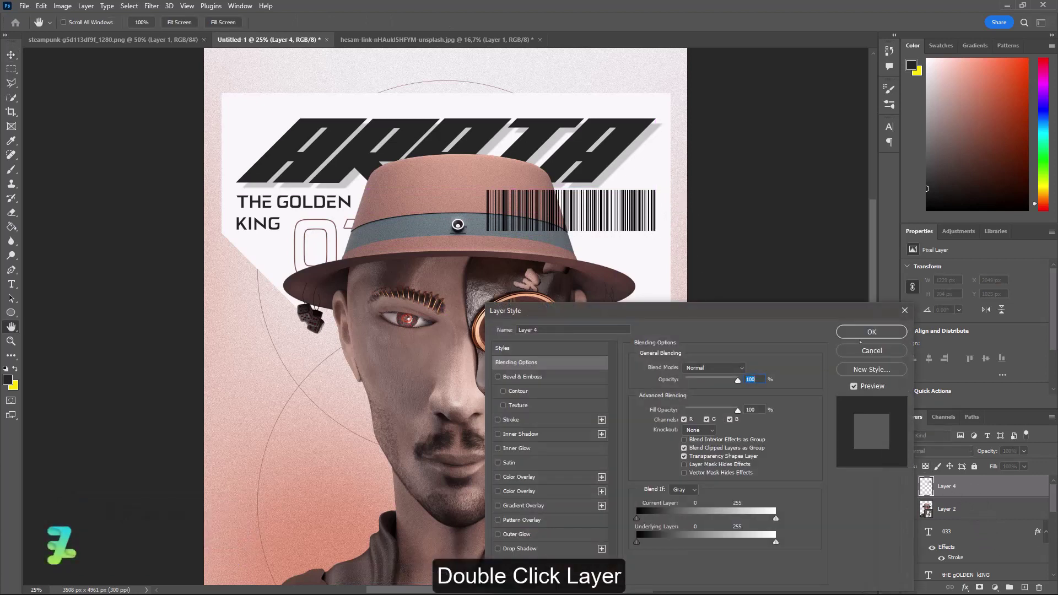
left_click(872, 351)
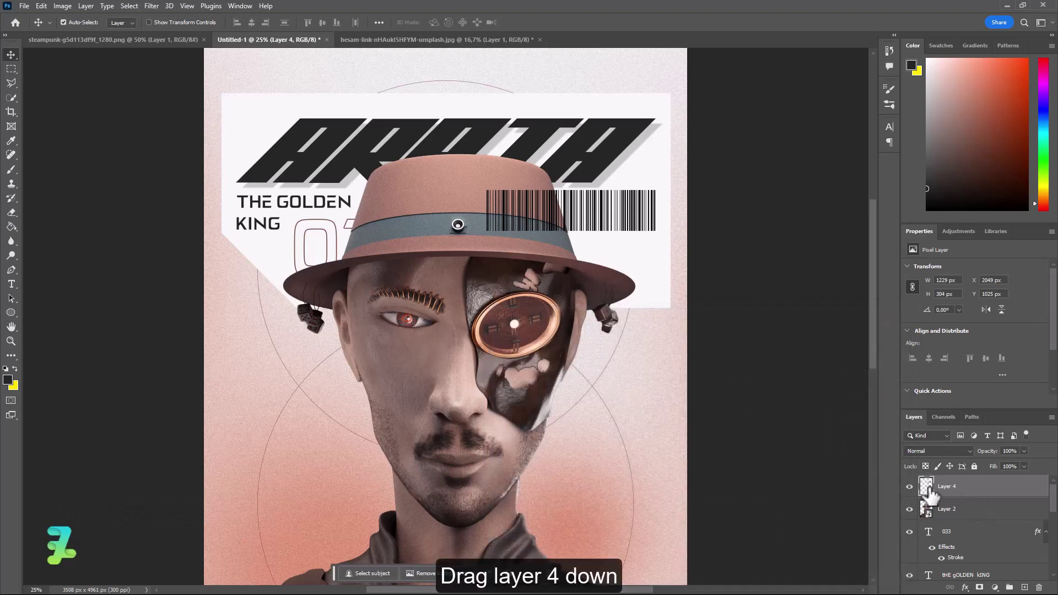
left_click_drag(929, 496, 931, 515)
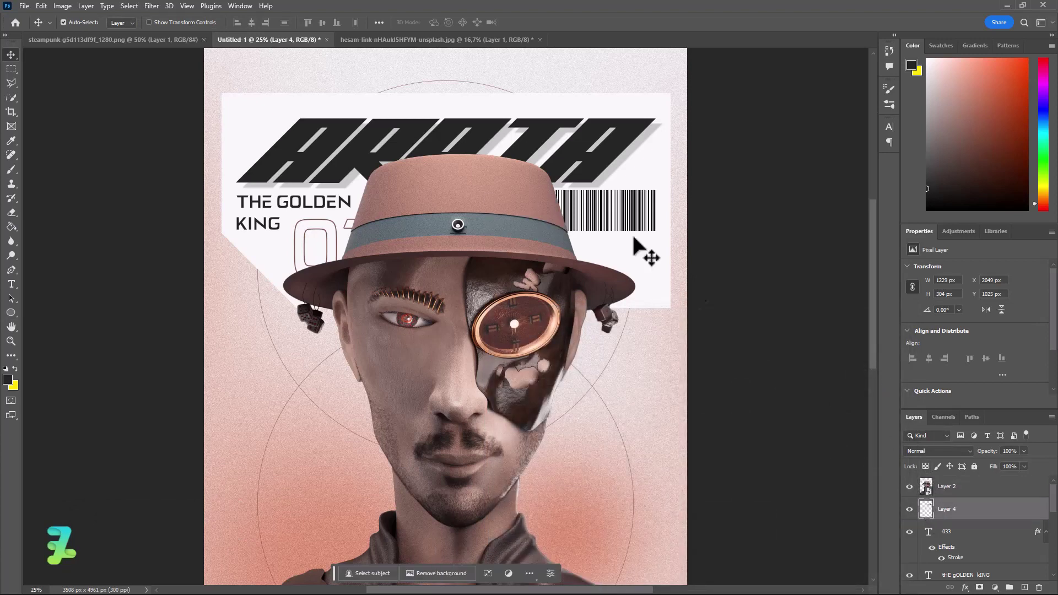
key("ctrl+t")
left_click_drag(627, 226, 627, 238)
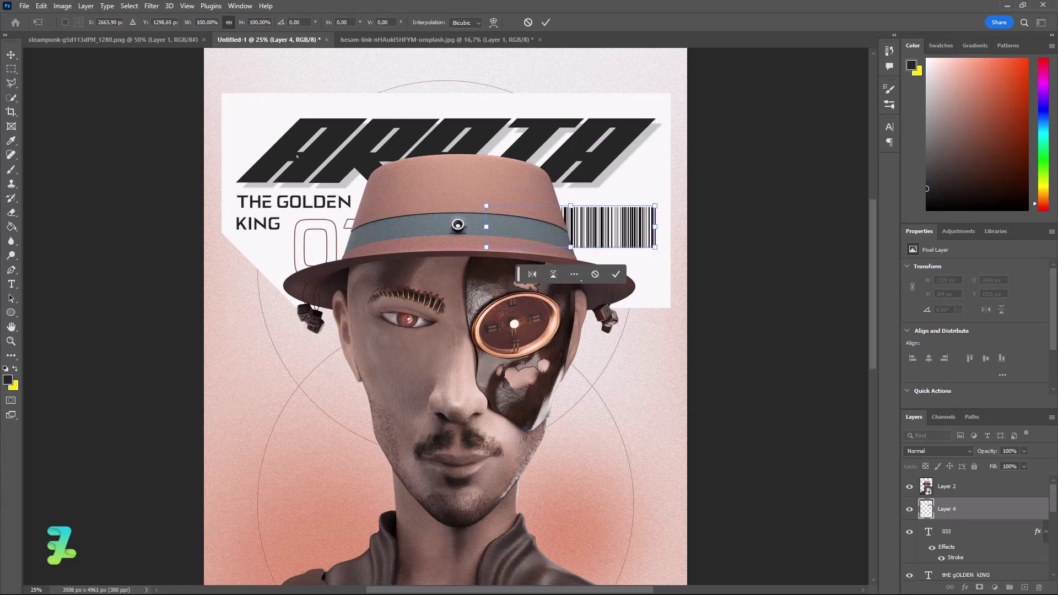
key("Return")
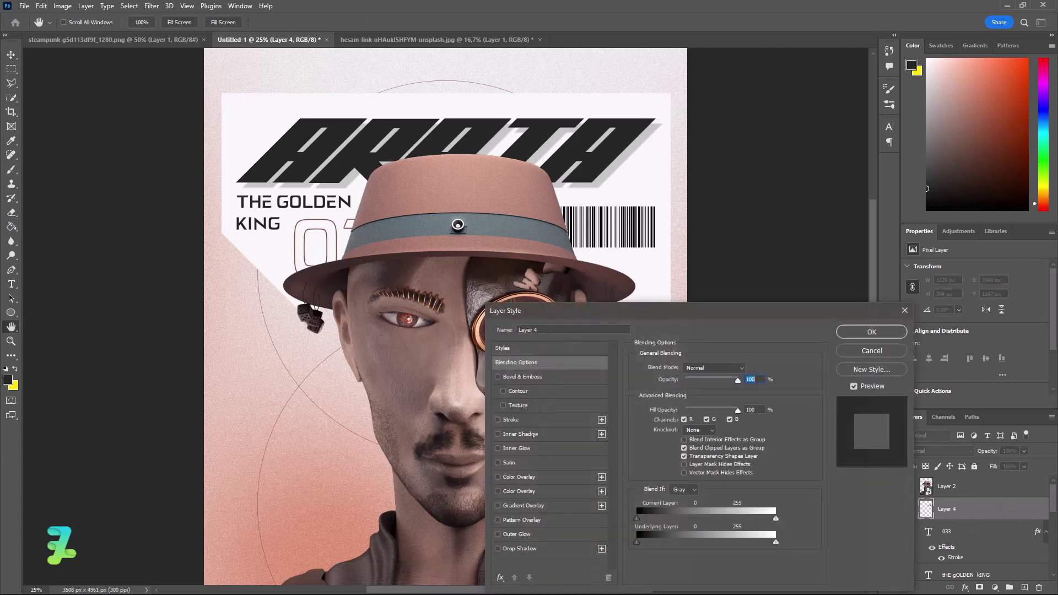
Give the barcode a dark grey #252525 Color Overlay layer style.
left_click(497, 477)
left_click(524, 476)
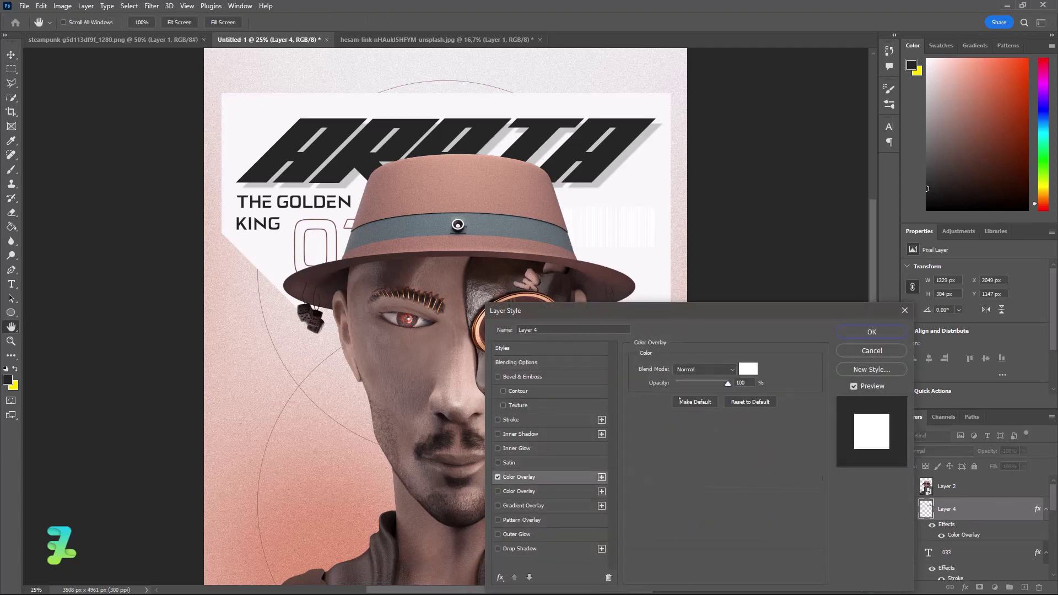
left_click(748, 369)
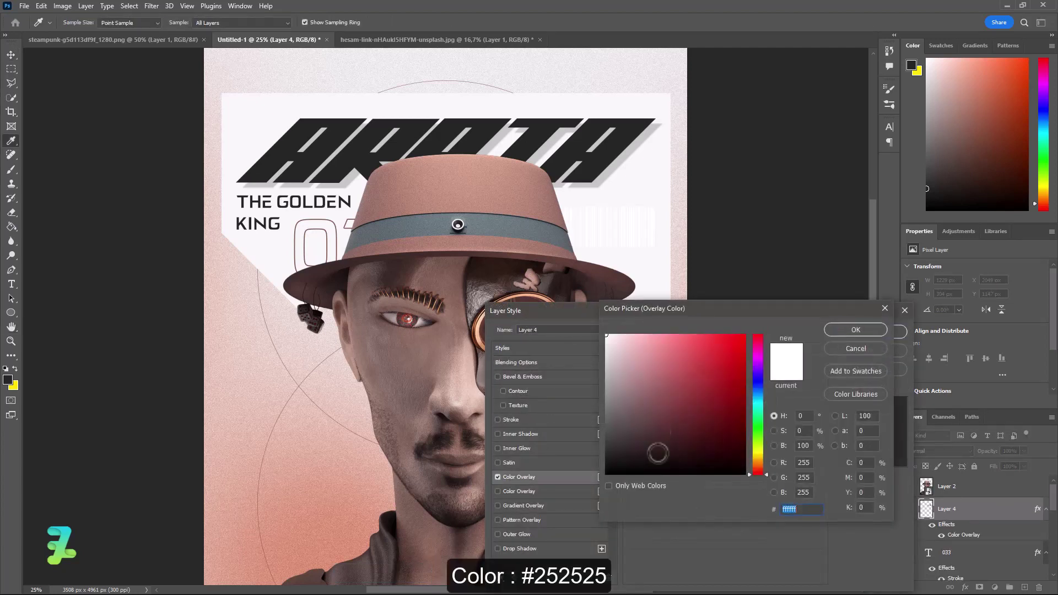
left_click(629, 135)
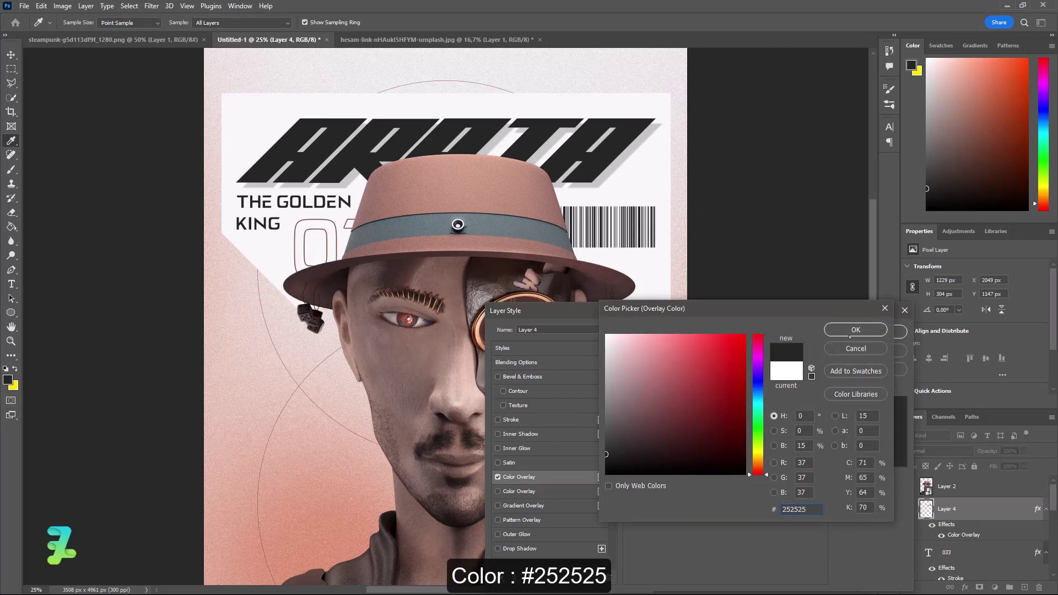
left_click(855, 330)
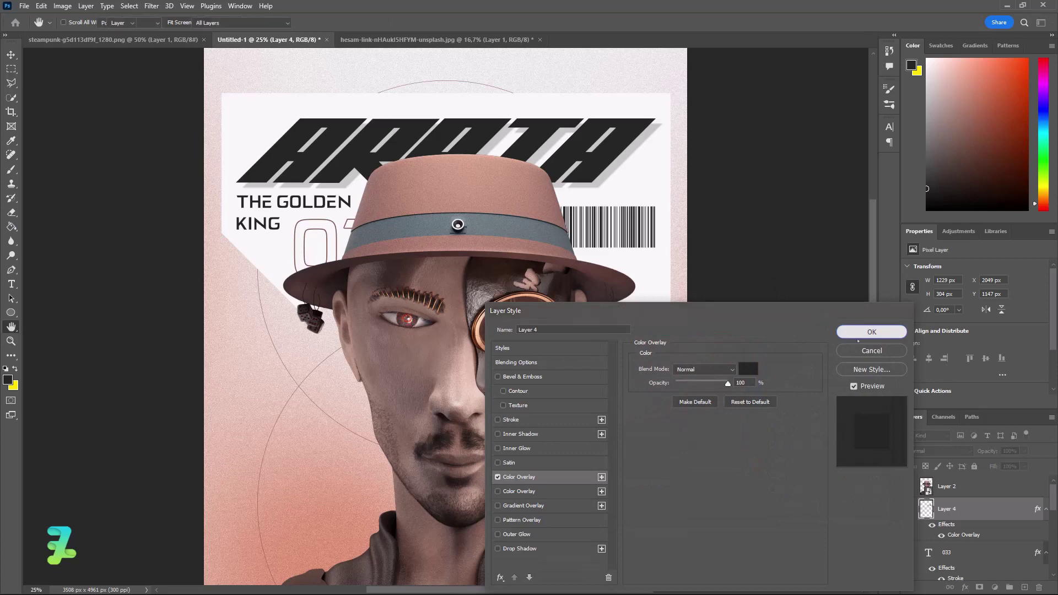
left_click(868, 332)
key("v")
scroll(780, 347, "down", 3)
Paste Lorem ipsum text near the top in Nunito 16 pt, aligned to the left margin.
scroll(777, 335, "up", 2)
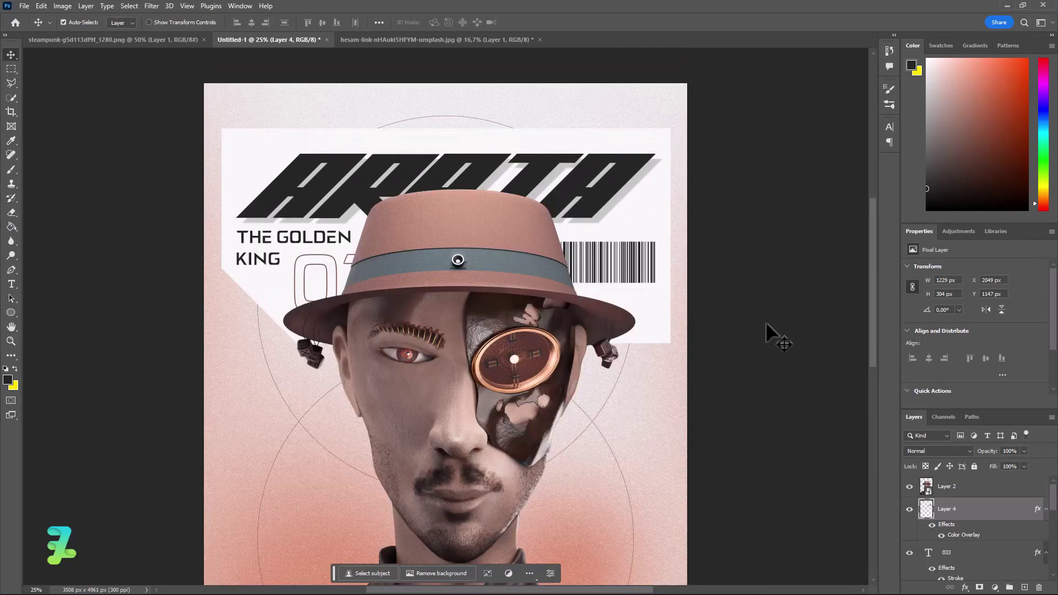
scroll(768, 331, "up", 5)
scroll(759, 313, "up", 2)
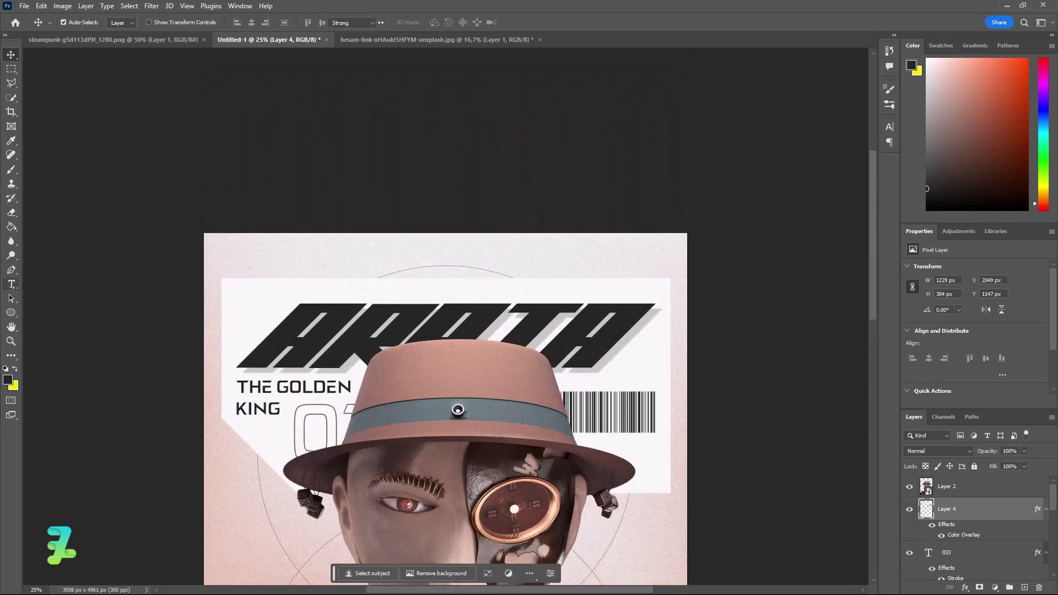
left_click(11, 284)
left_click(263, 268)
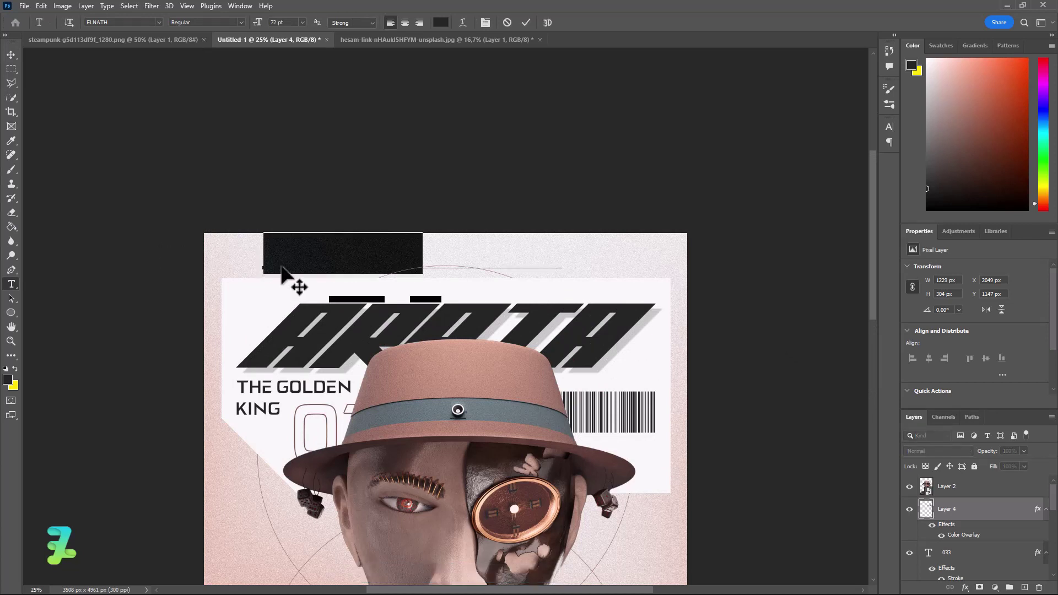
key("ctrl+v")
key("ctrl+a")
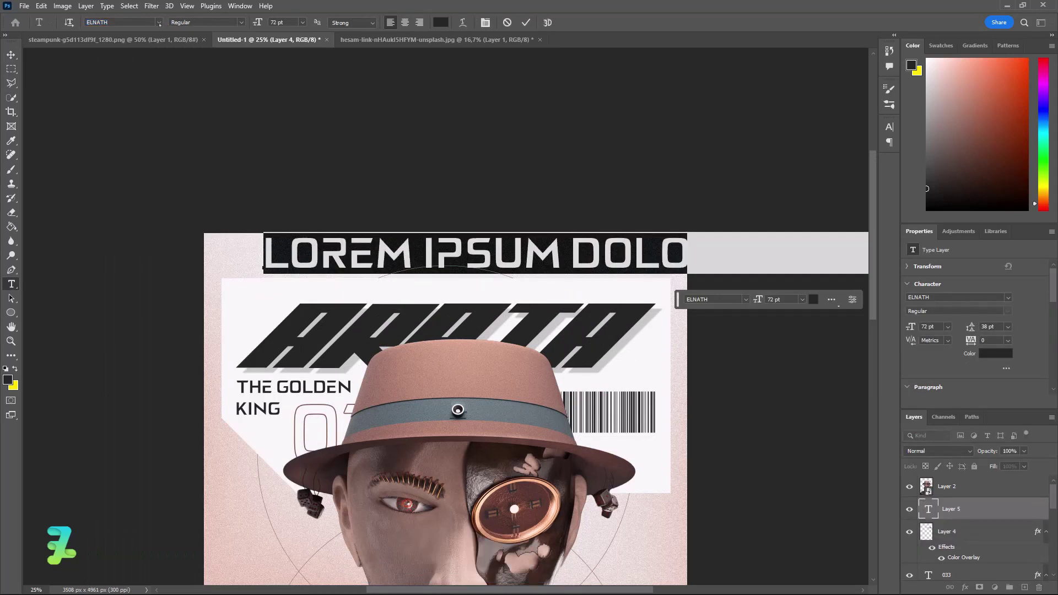
left_click(159, 23)
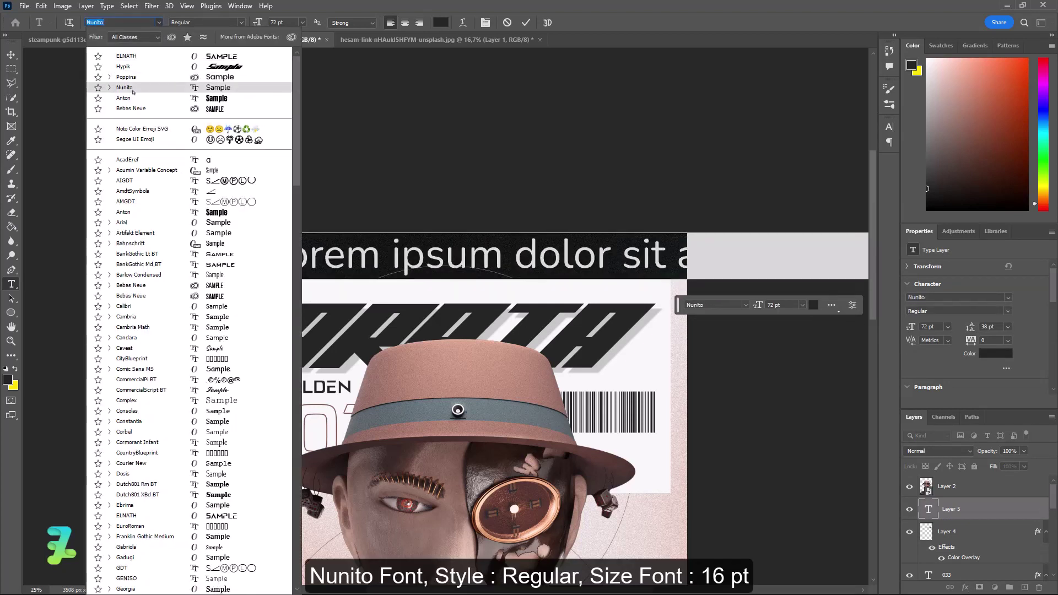
left_click(133, 89)
left_click(302, 22)
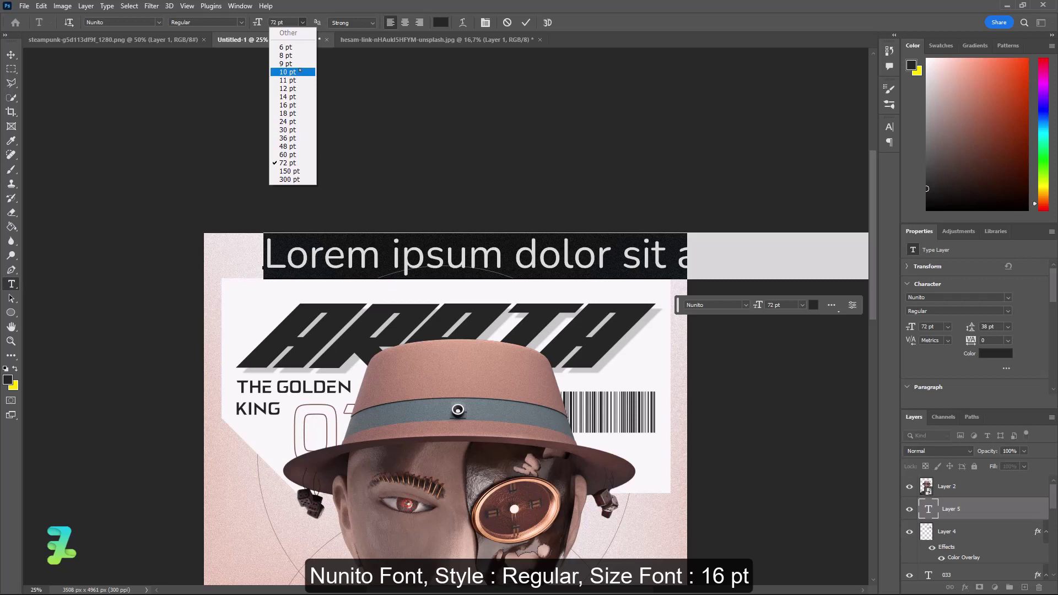
left_click(287, 105)
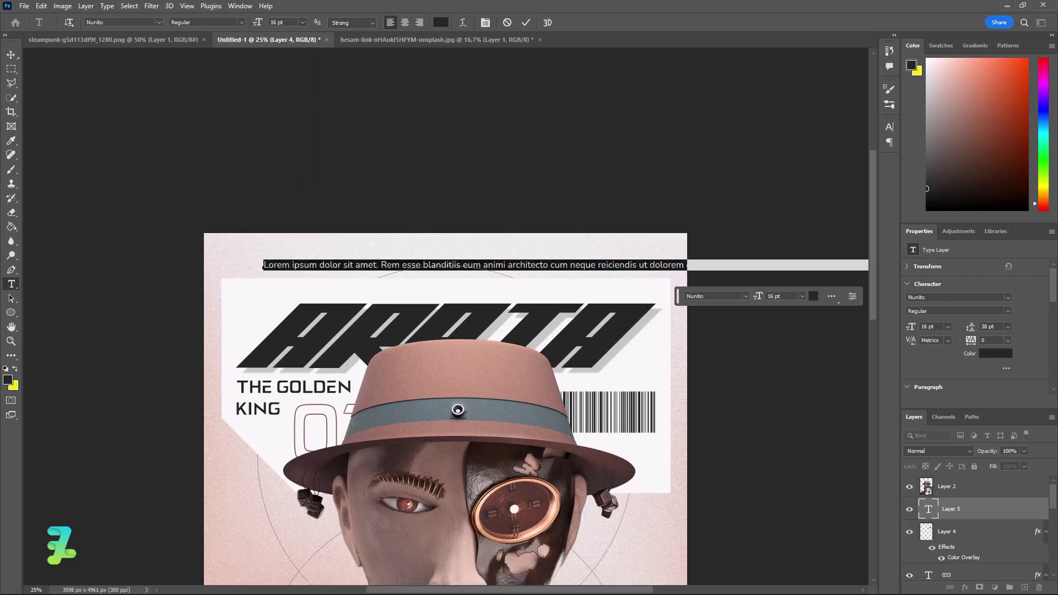
left_click(11, 54)
left_click_drag(277, 270, 234, 267)
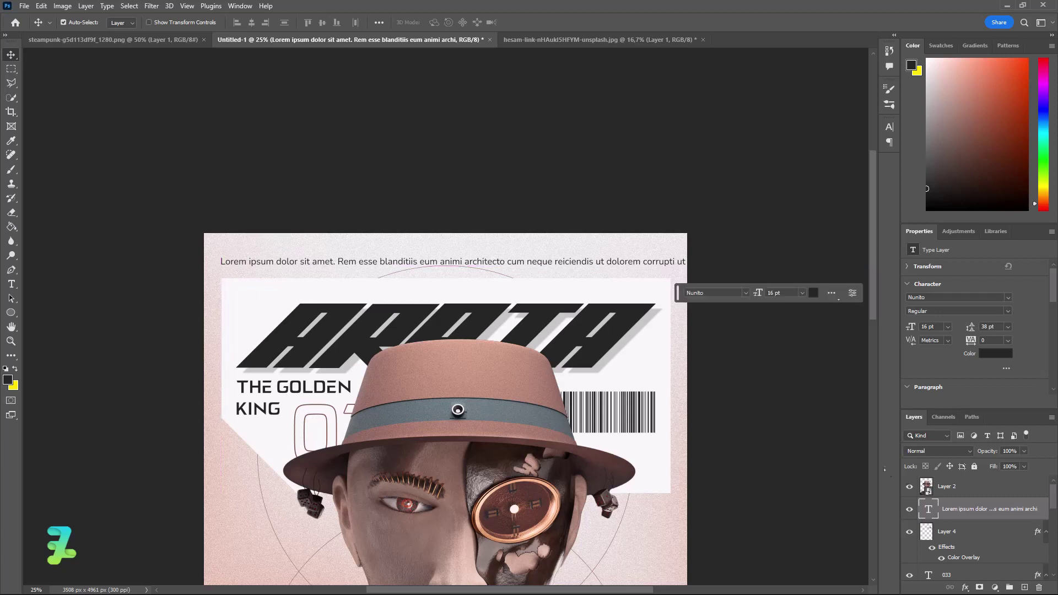
Shrink the Lorem ipsum text to 10 pt, wrap it onto four lines with 11 pt leading, and raise it slightly.
double_click(935, 513)
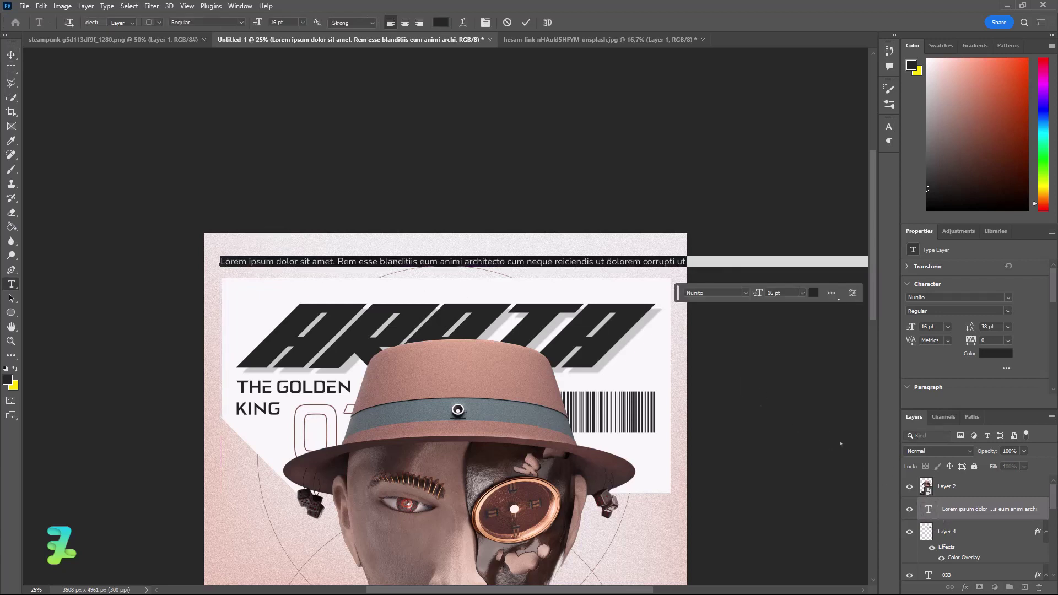
left_click(302, 23)
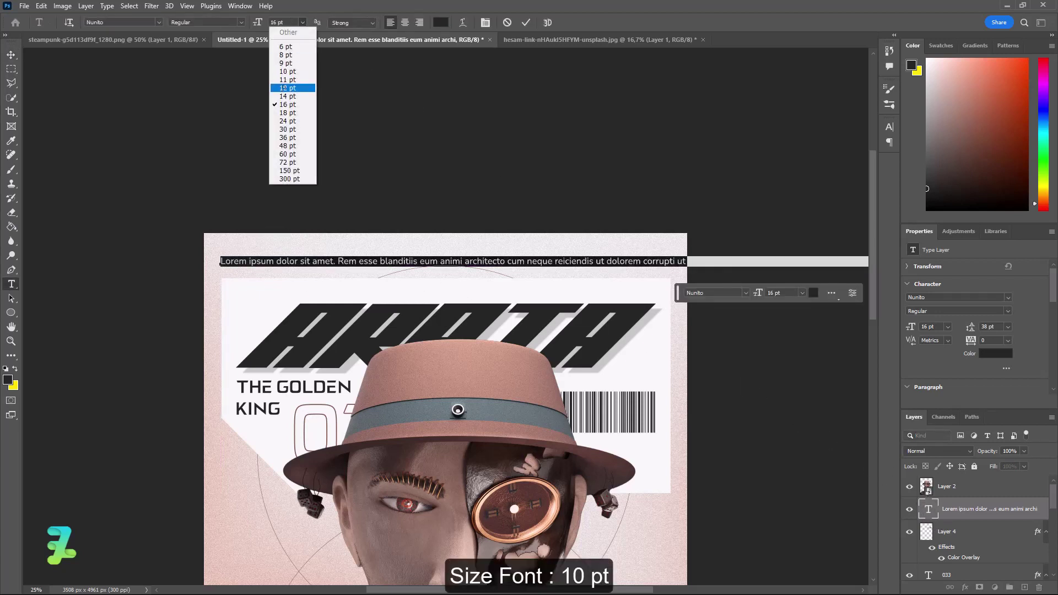
left_click(286, 71)
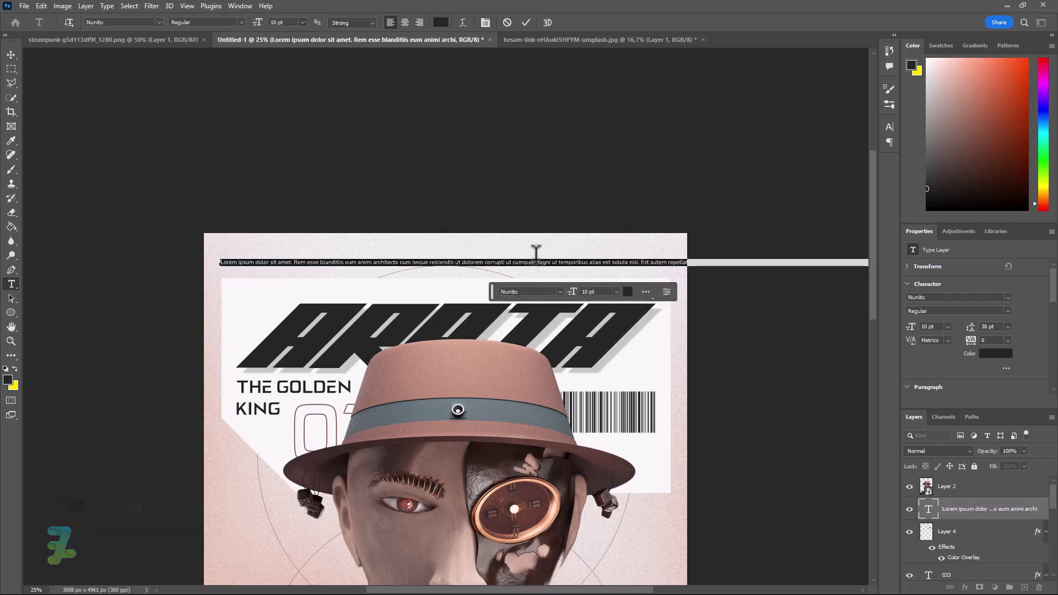
left_click(430, 260)
key("Return")
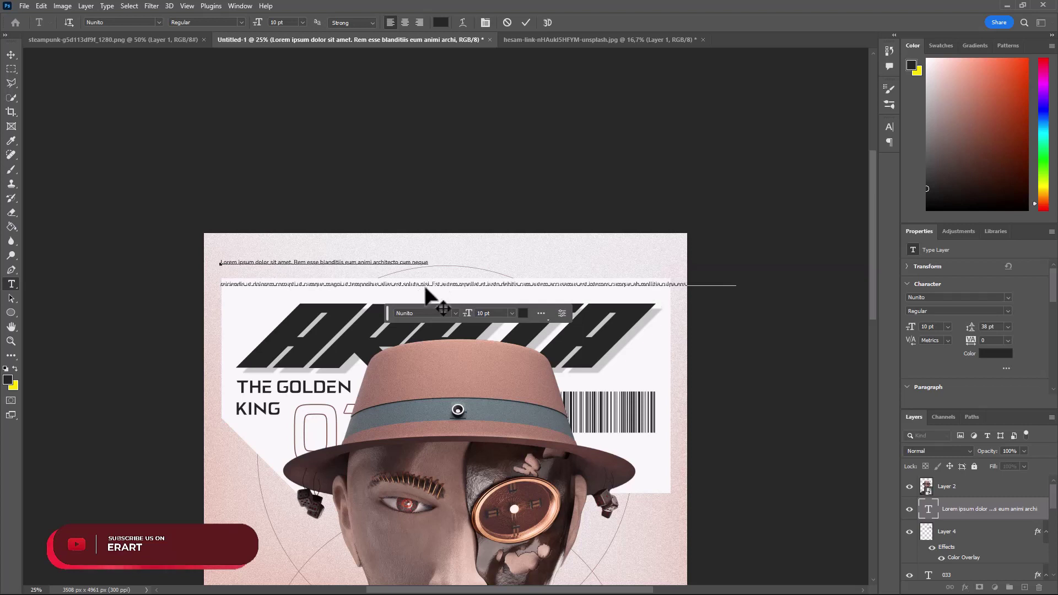
key("Return")
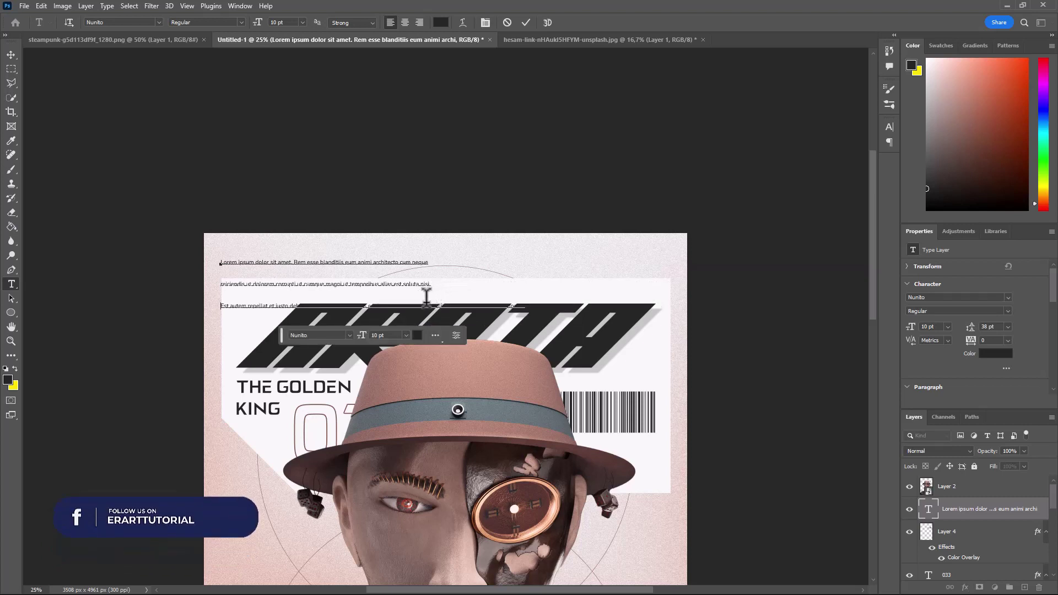
key("ctrl+a")
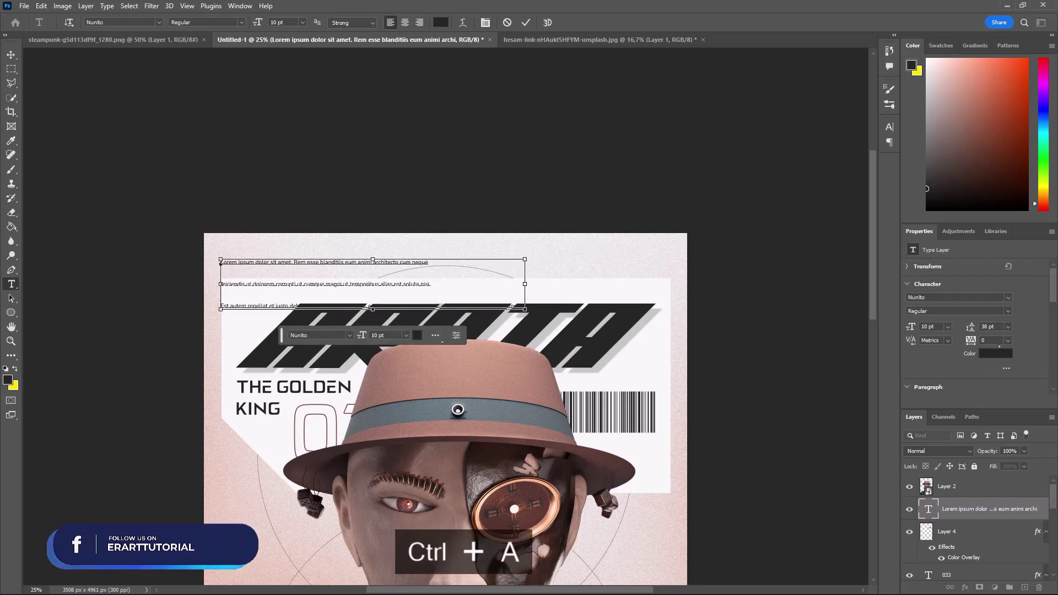
left_click_drag(969, 333, 958, 334)
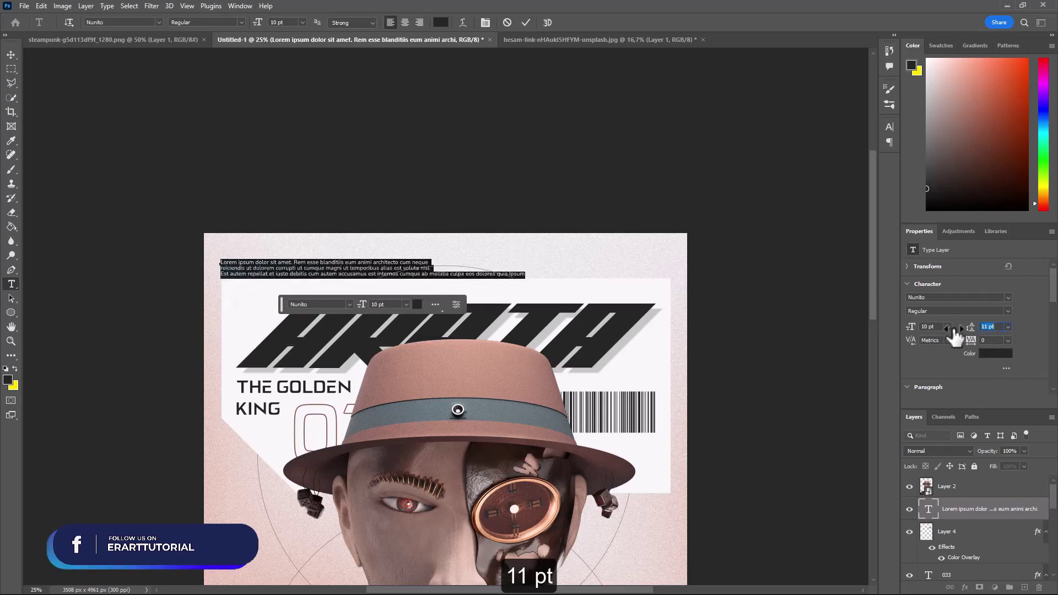
left_click(456, 274)
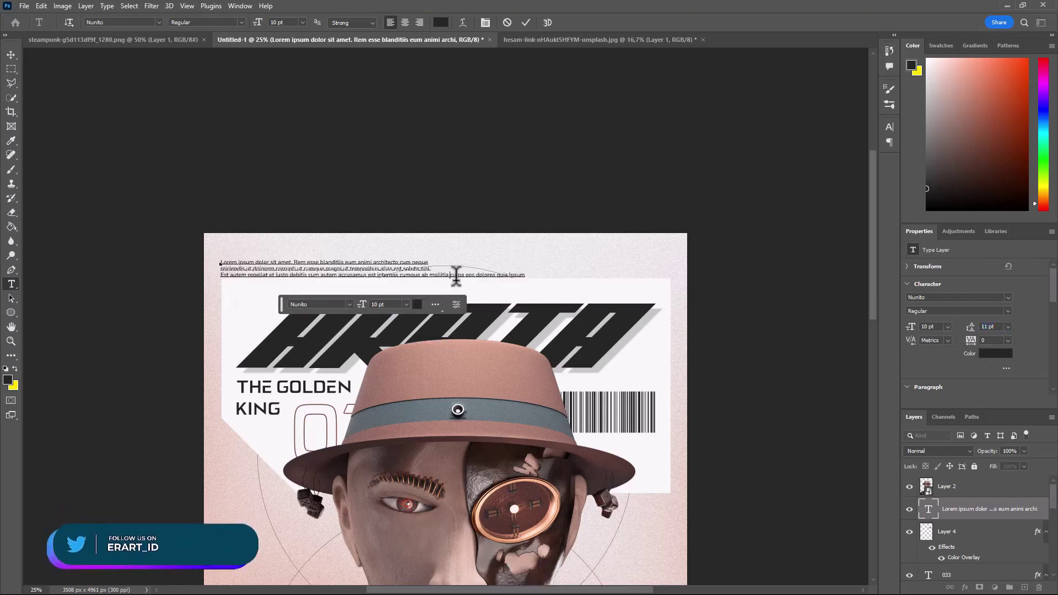
key("Return")
left_click(11, 54)
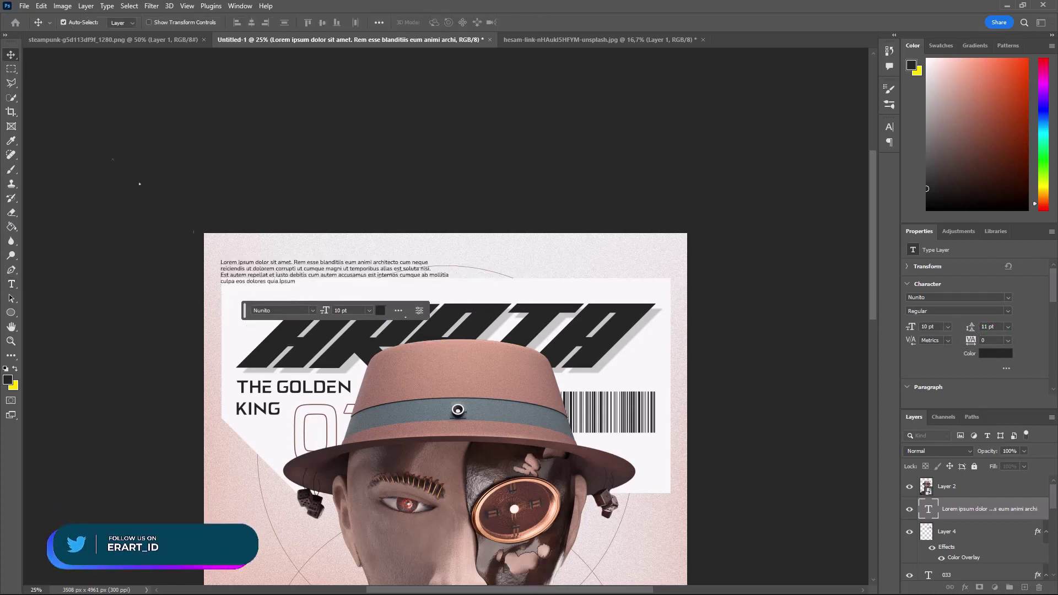
left_click_drag(254, 282, 251, 267)
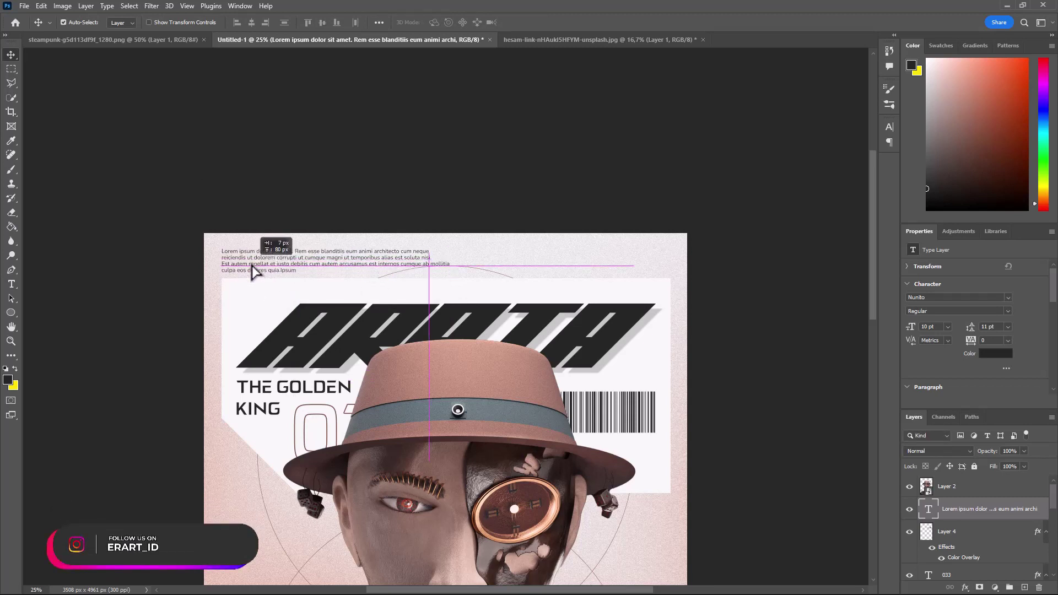
Scroll down to the lower half of the poster with the man's face and jacket.
left_click(361, 201)
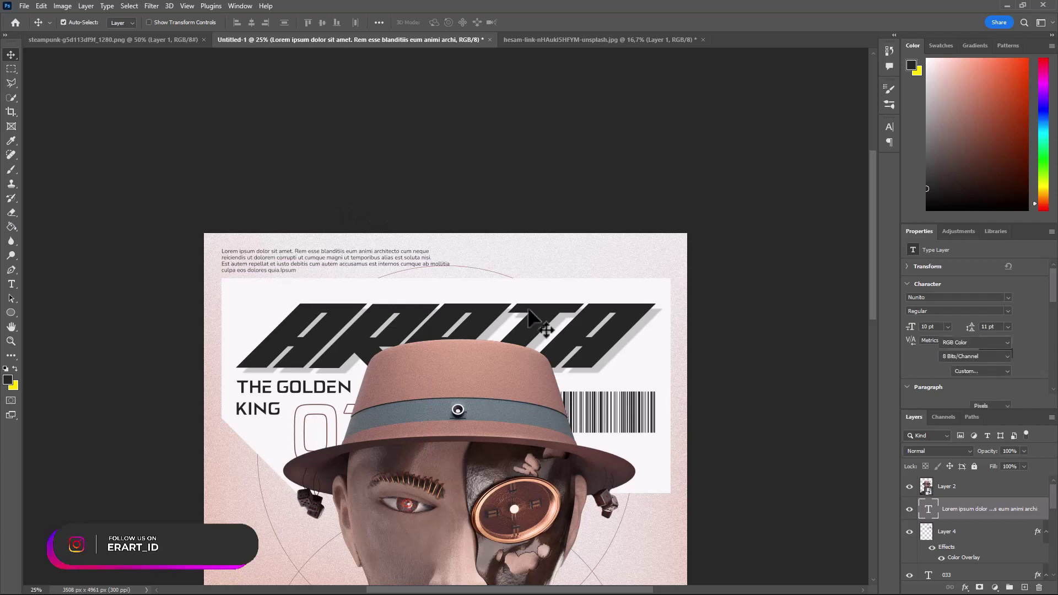
scroll(609, 257, "down", 1)
scroll(609, 256, "down", 1)
scroll(609, 259, "down", 2)
scroll(602, 260, "down", 2)
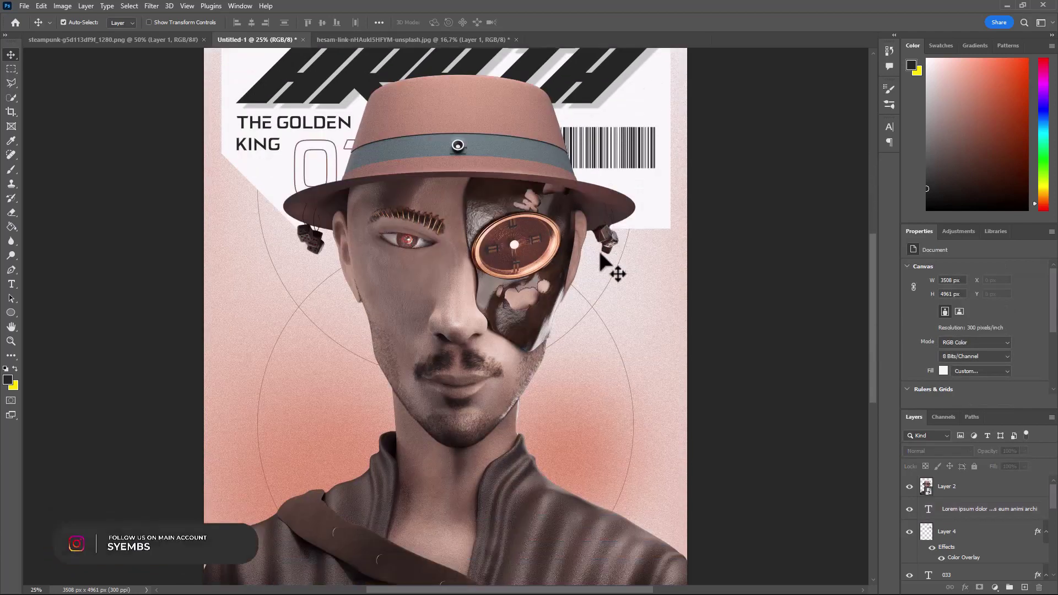
scroll(611, 270, "down", 2)
scroll(542, 259, "down", 1)
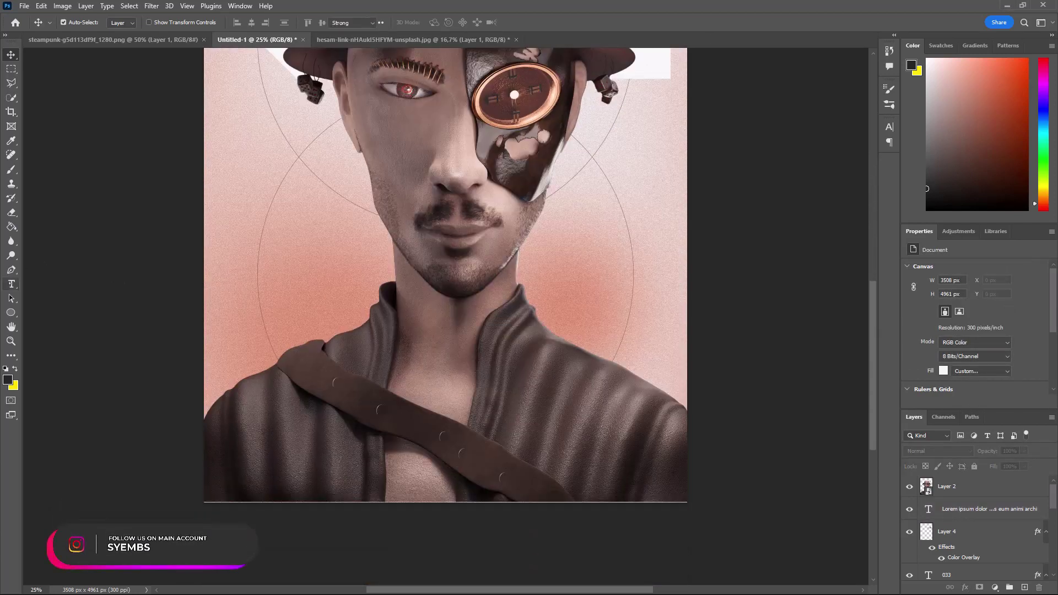
key("t")
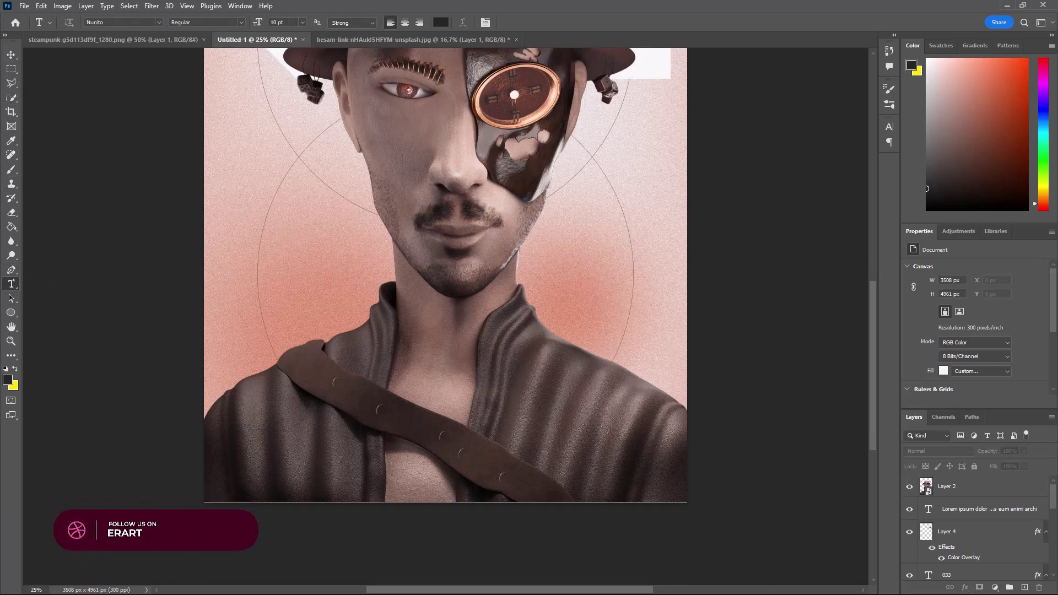
Paste the Gluck story text left of the face, breaking it after 'mountain.', 'walking down', 'flask.' and 'third of'.
left_click(260, 223)
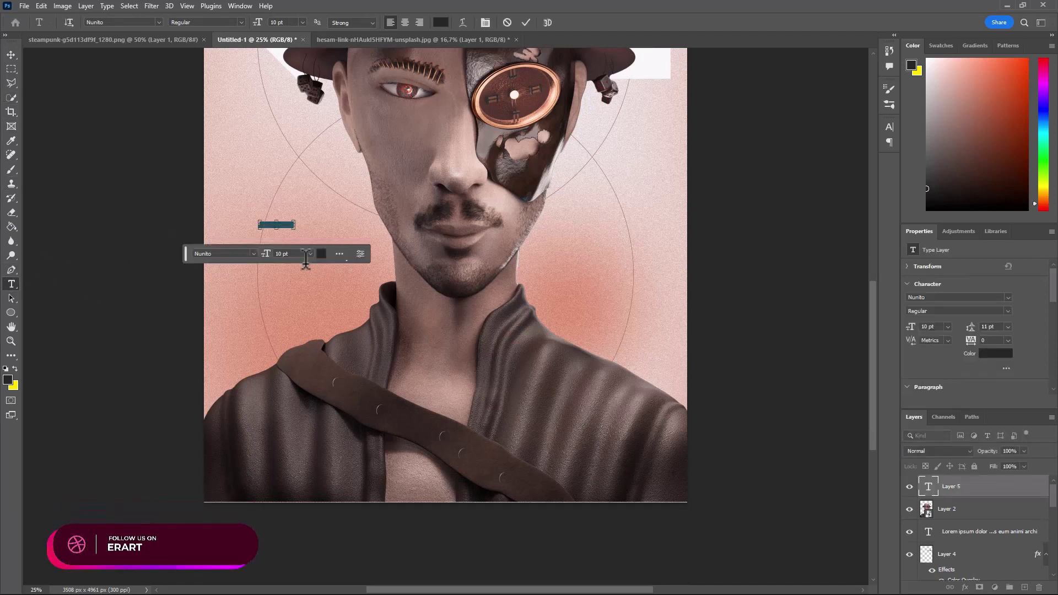
key("ctrl+v")
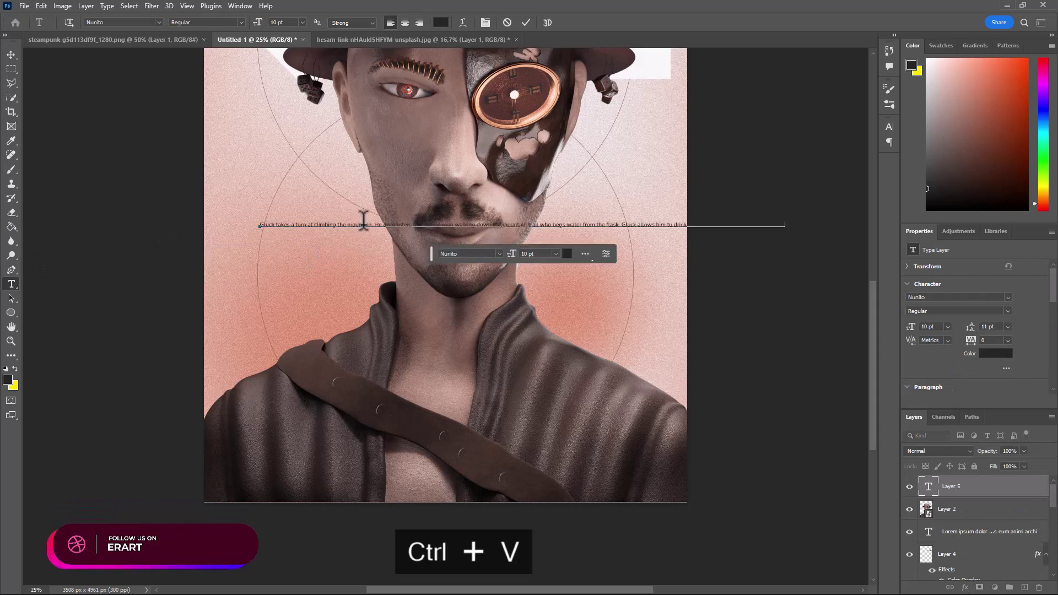
left_click(375, 224)
key("Return")
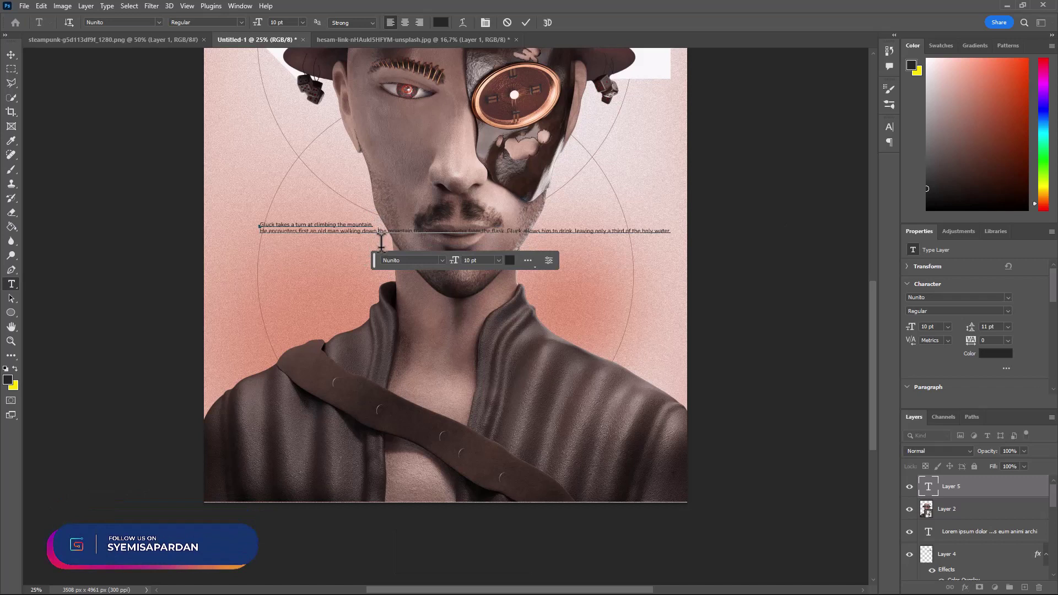
left_click(379, 231)
key("Return")
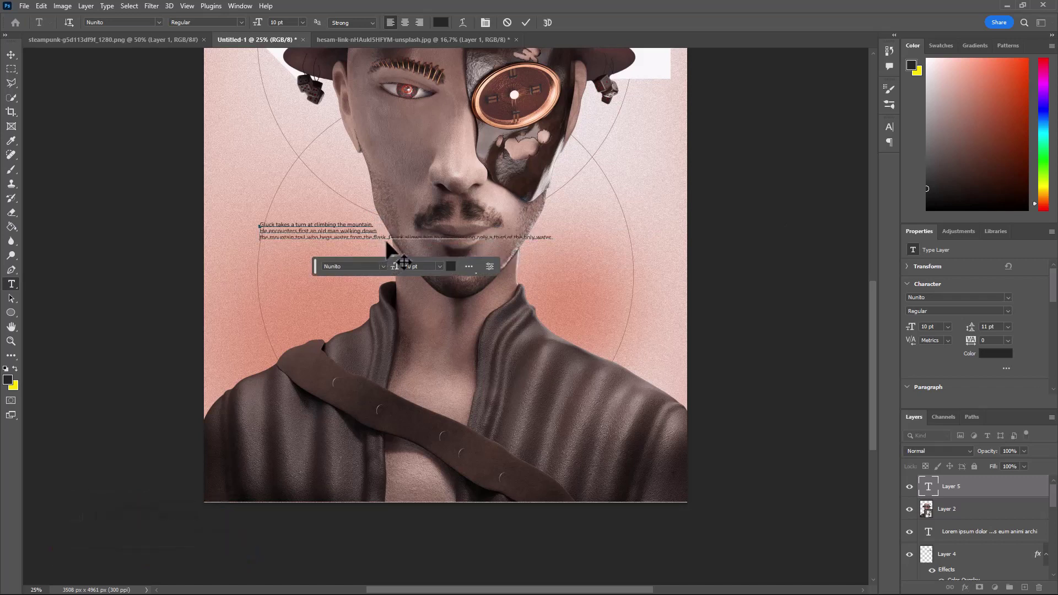
left_click(387, 237)
key("Return")
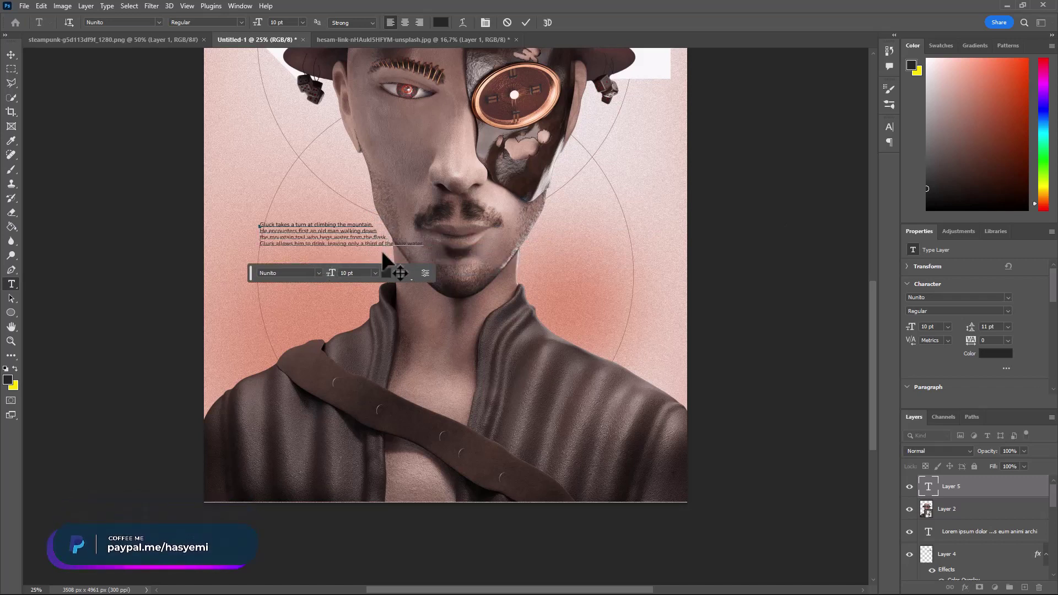
left_click(384, 243)
key("Return")
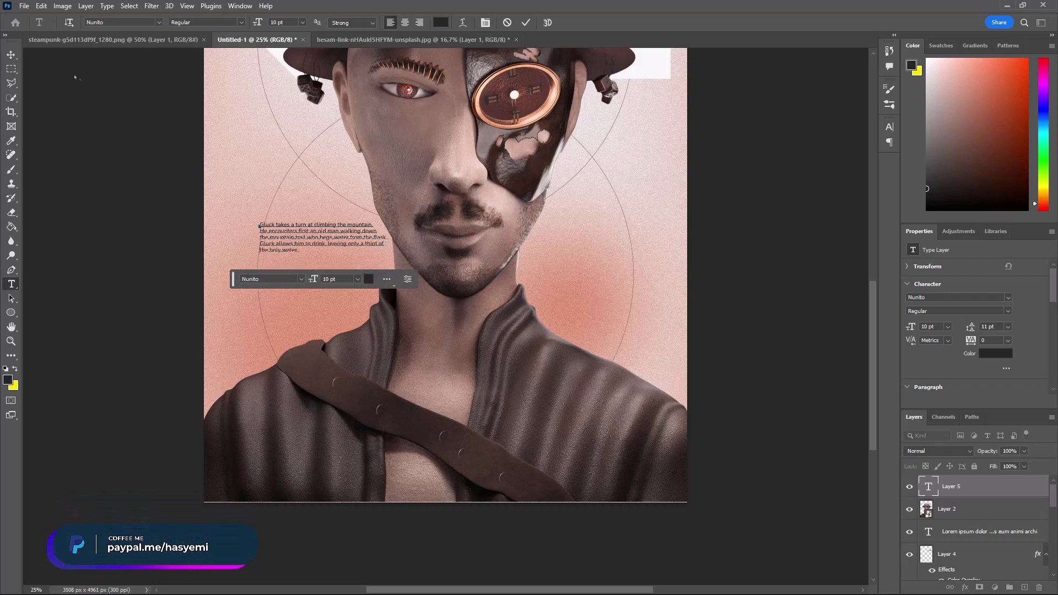
Commit the story paragraph and move it to the poster's lower left.
key("ctrl+Return")
key("v")
left_click_drag(324, 240, 299, 257)
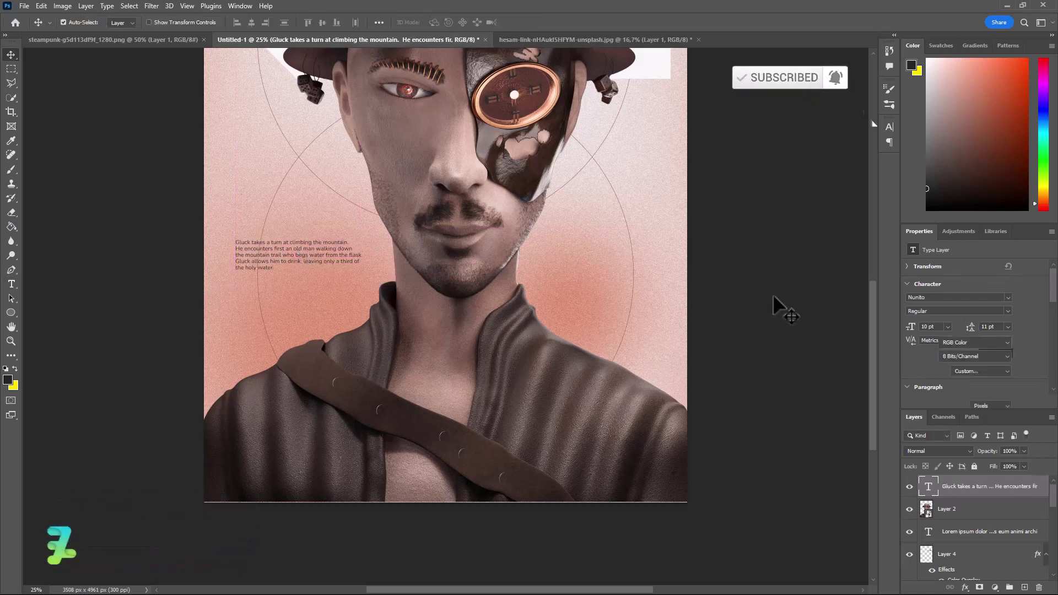
left_click(785, 308)
scroll(785, 306, "up", 3)
scroll(783, 300, "up", 2)
scroll(782, 295, "up", 2)
scroll(782, 289, "up", 2)
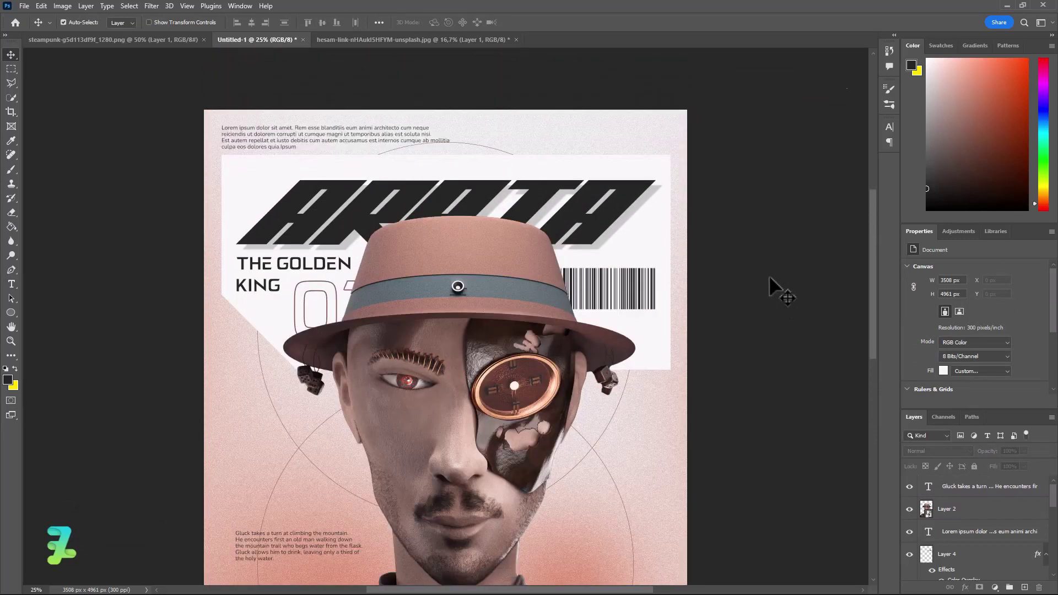
Add an ips-42 text label at the top right at 60 pt, converted to capitals.
key("t")
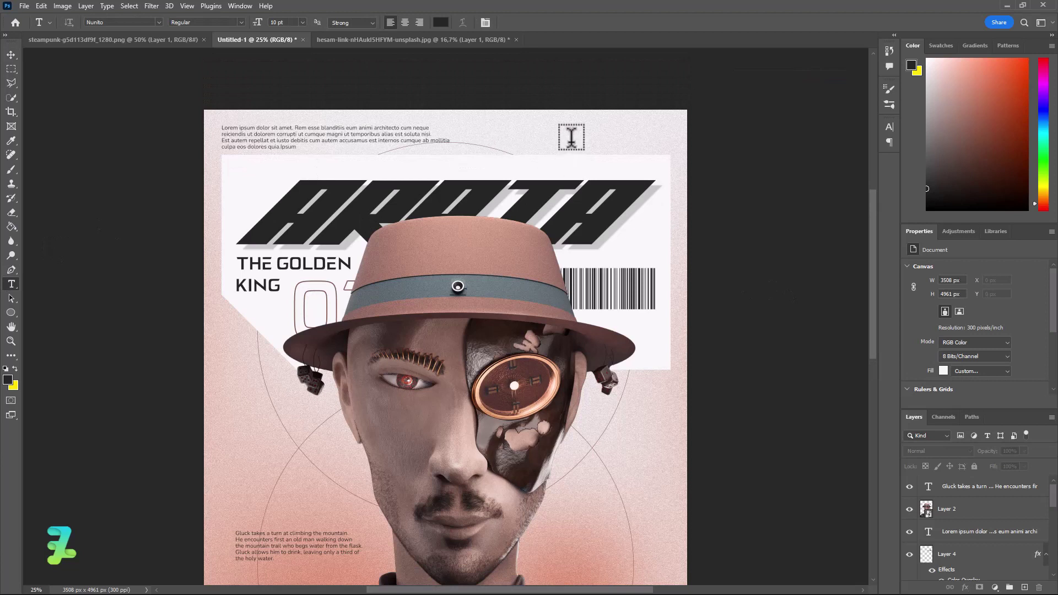
left_click(571, 137)
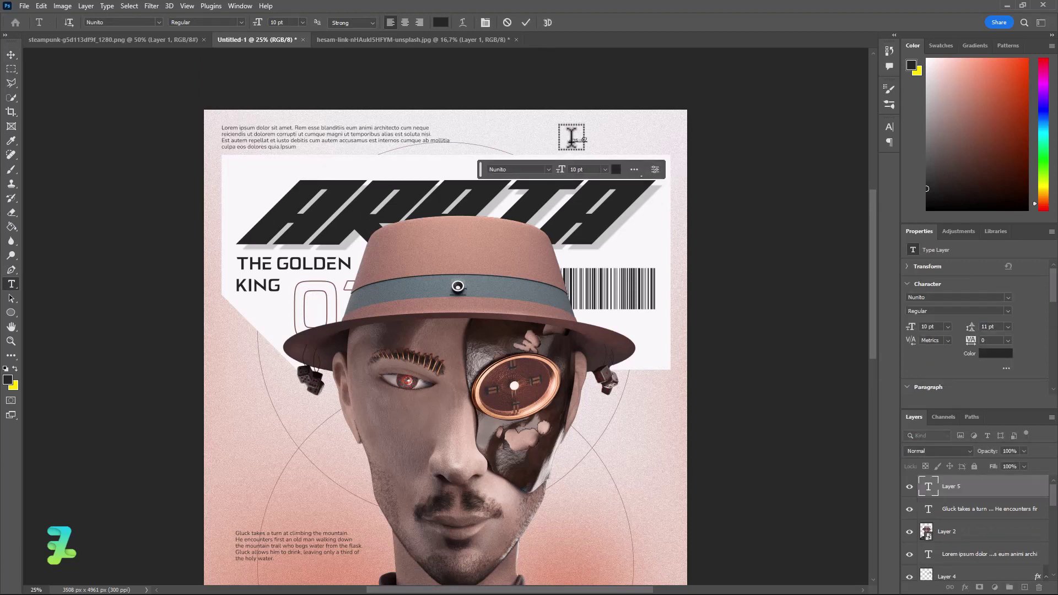
key("ctrl+a")
left_click(302, 22)
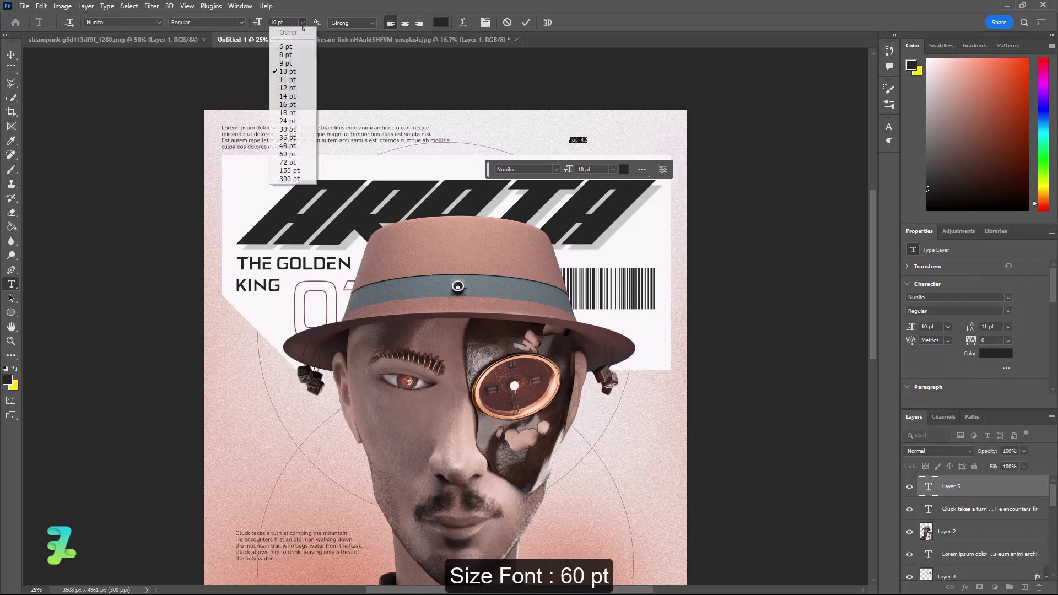
left_click(287, 154)
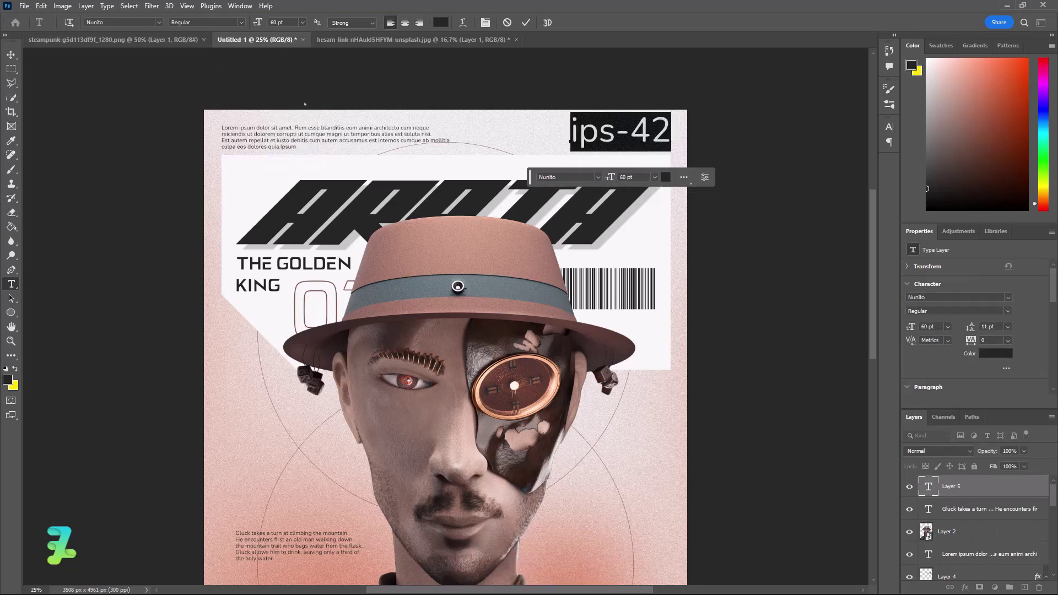
left_click_drag(612, 132, 538, 134)
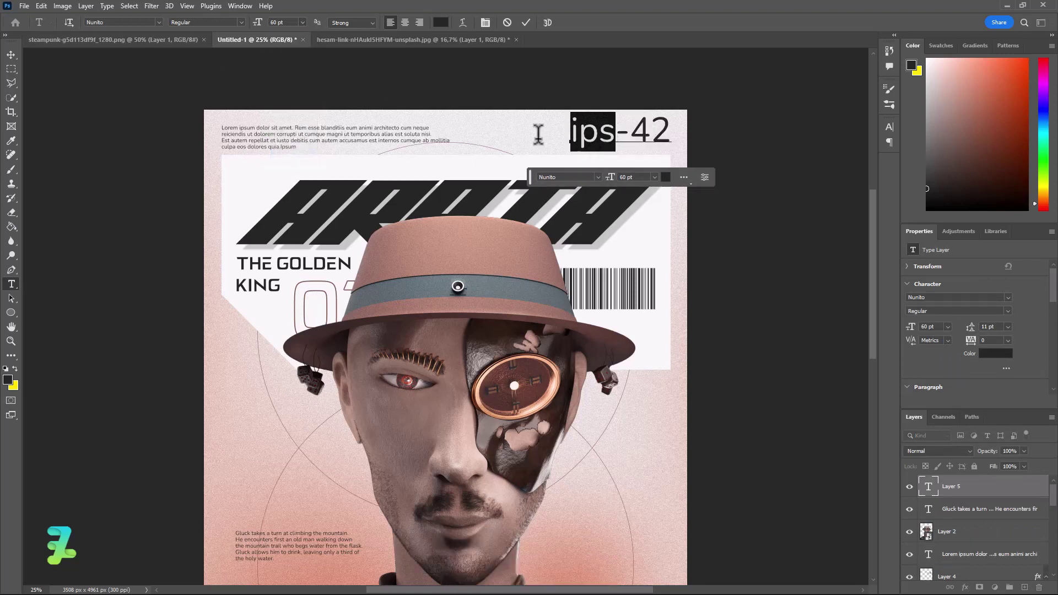
key("ctrl+shift+k")
Set IPS-42 to Nunito Black 48 pt and nudge it into the top-right corner.
key("ctrl+a")
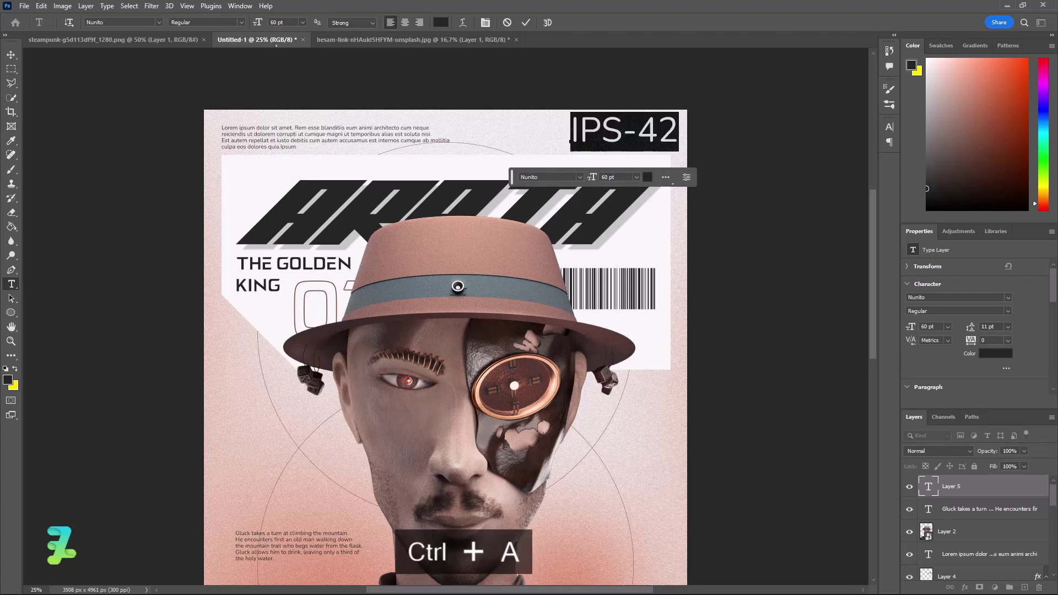
left_click(206, 22)
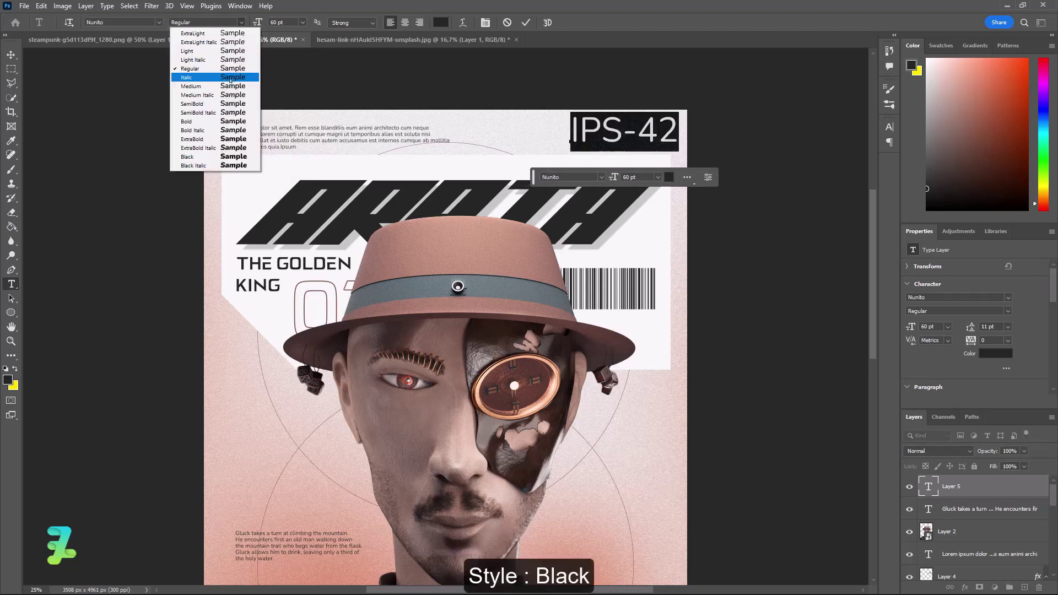
left_click(221, 157)
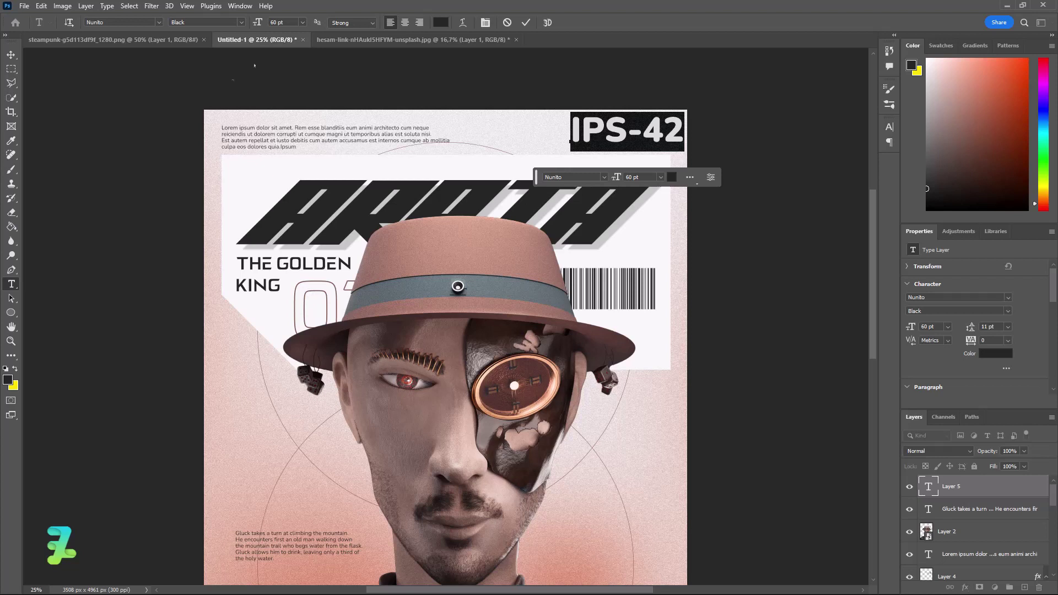
left_click(302, 22)
left_click(284, 145)
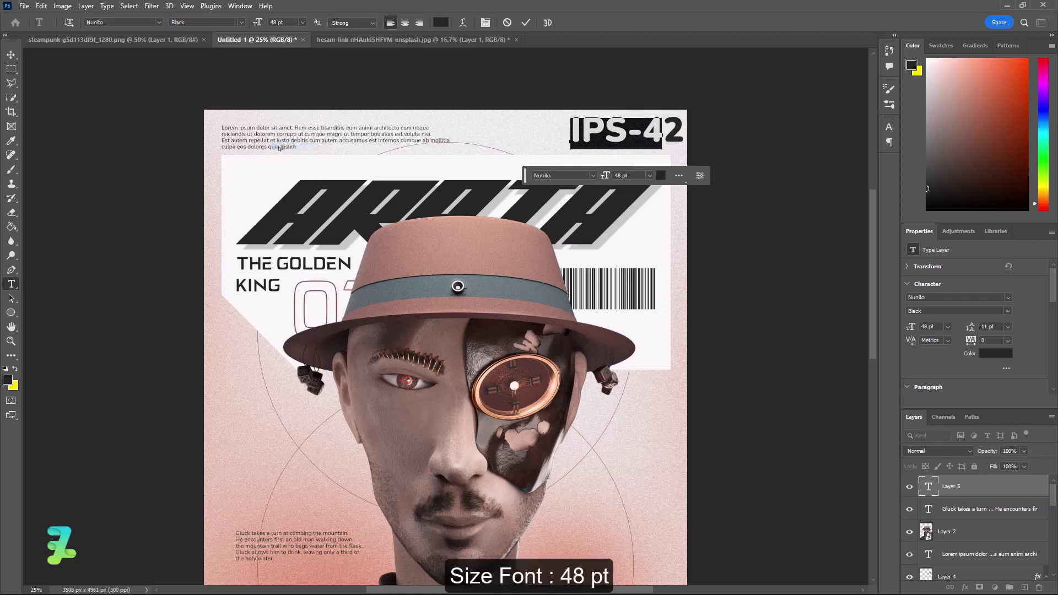
left_click(11, 55)
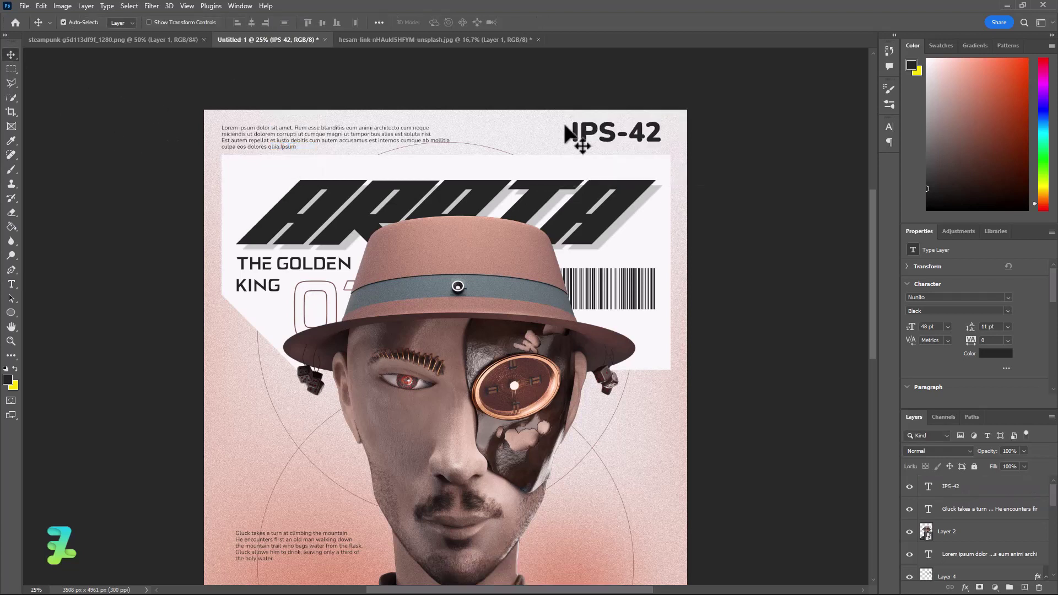
left_click_drag(614, 142, 622, 146)
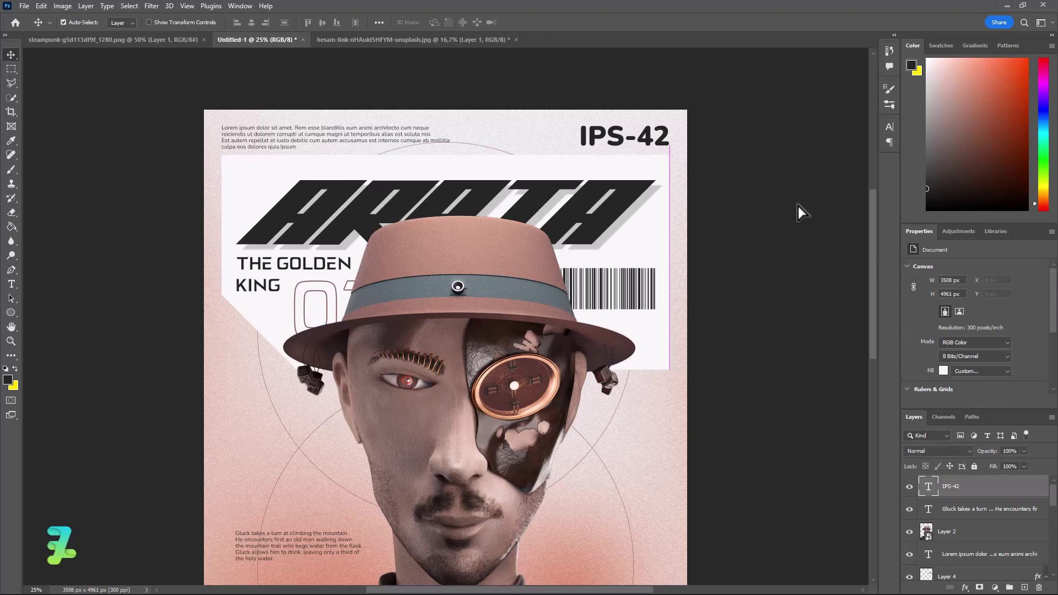
Zoom out to the whole poster and nudge the man's portrait layer slightly down.
scroll(771, 206, "down", 5)
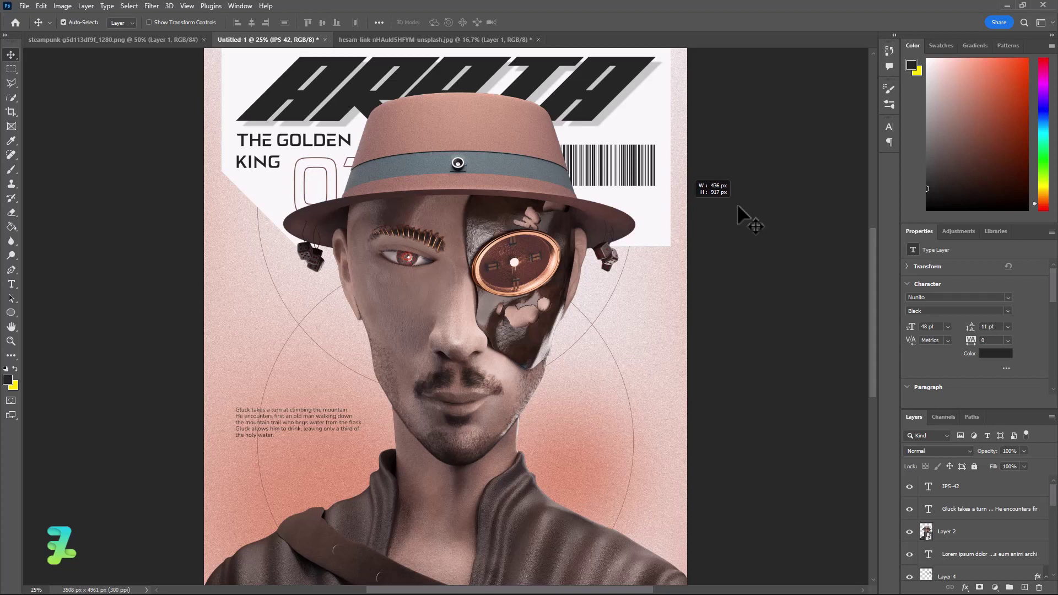
scroll(776, 264, "up", 1)
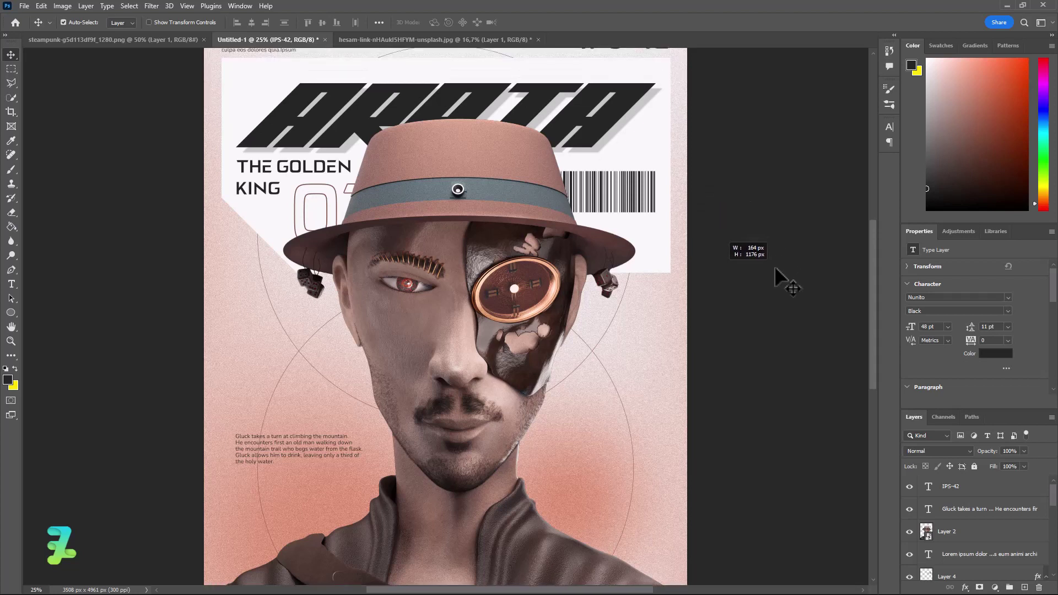
key("ctrl+minus")
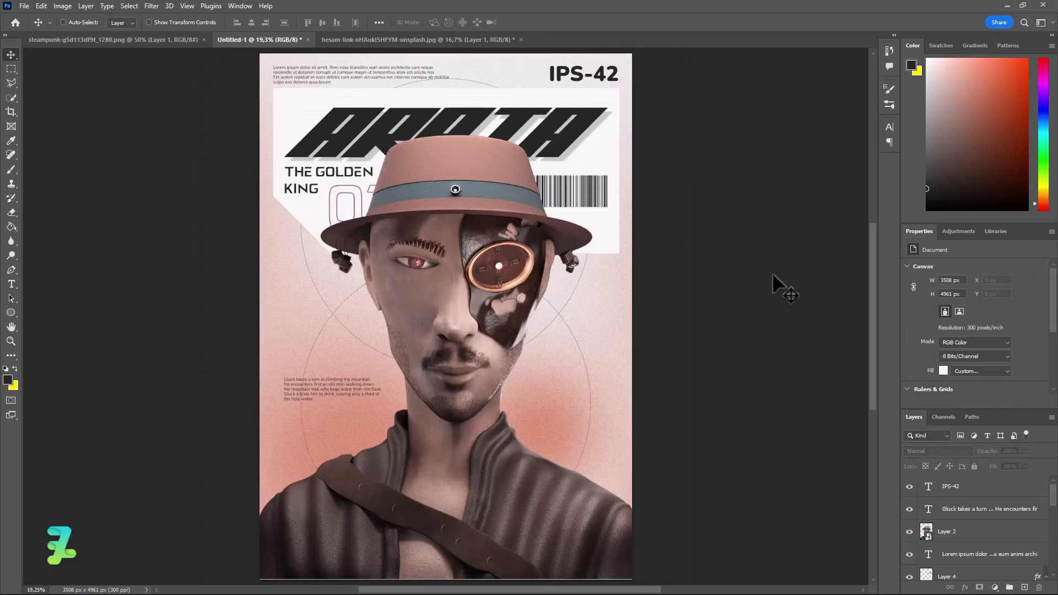
key("ctrl+minus")
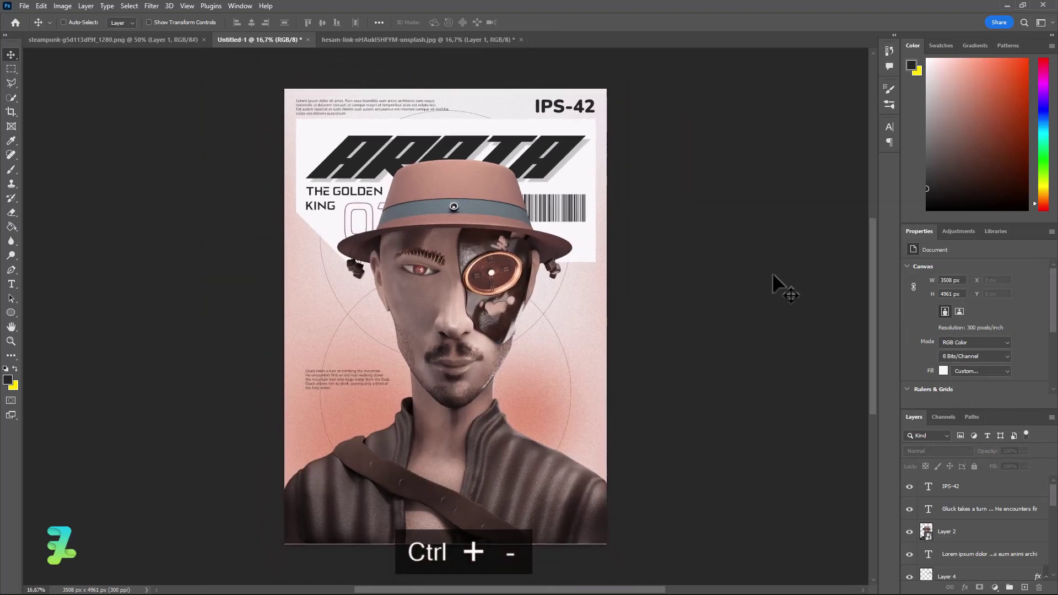
key("ctrl+equal")
key("ctrl+minus")
key("ctrl+minus")
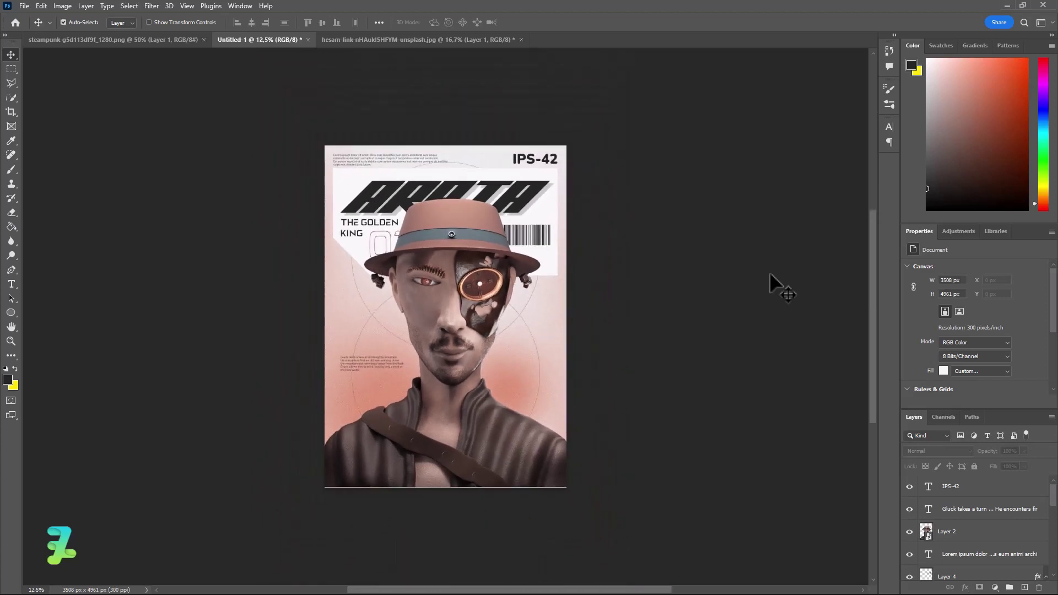
left_click(421, 433)
left_click_drag(422, 434, 422, 435)
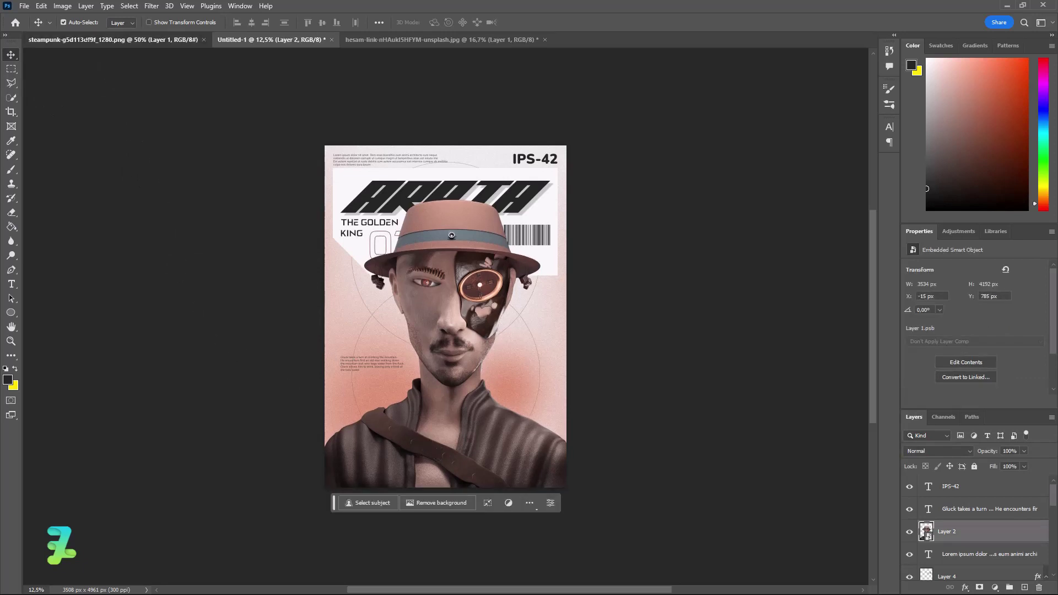
Outline the top-left airship on the steampunk sheet and copy it to its own layer.
left_click(110, 39)
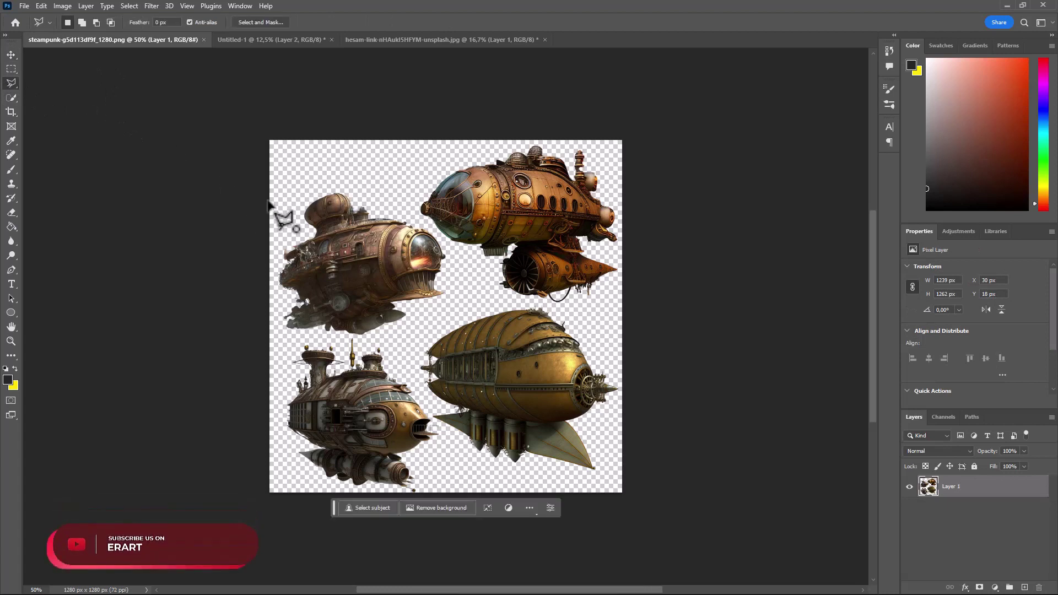
left_click(361, 189)
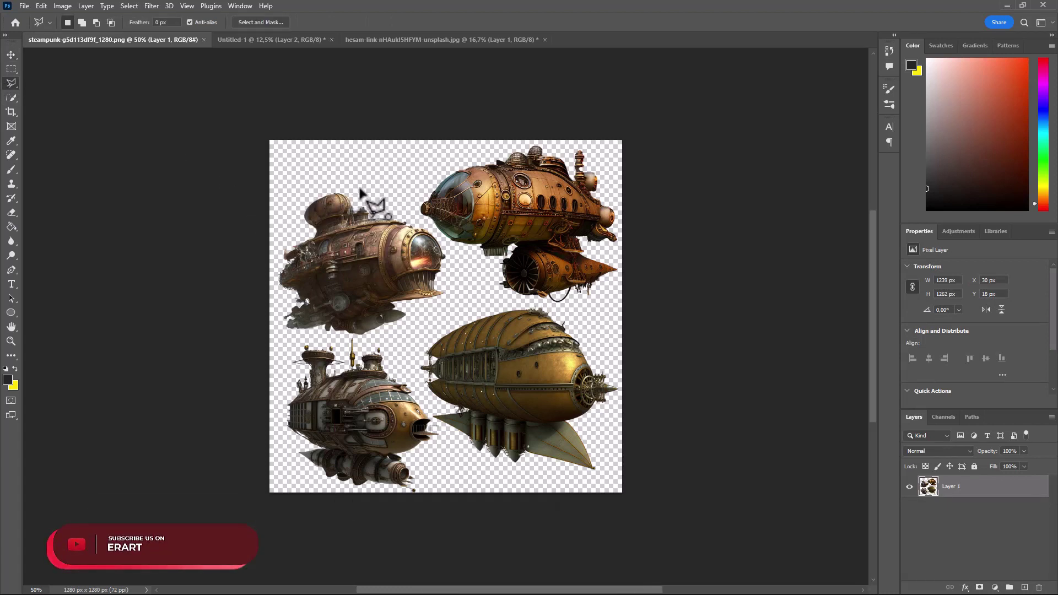
left_click(445, 238)
left_click(458, 273)
left_click(441, 318)
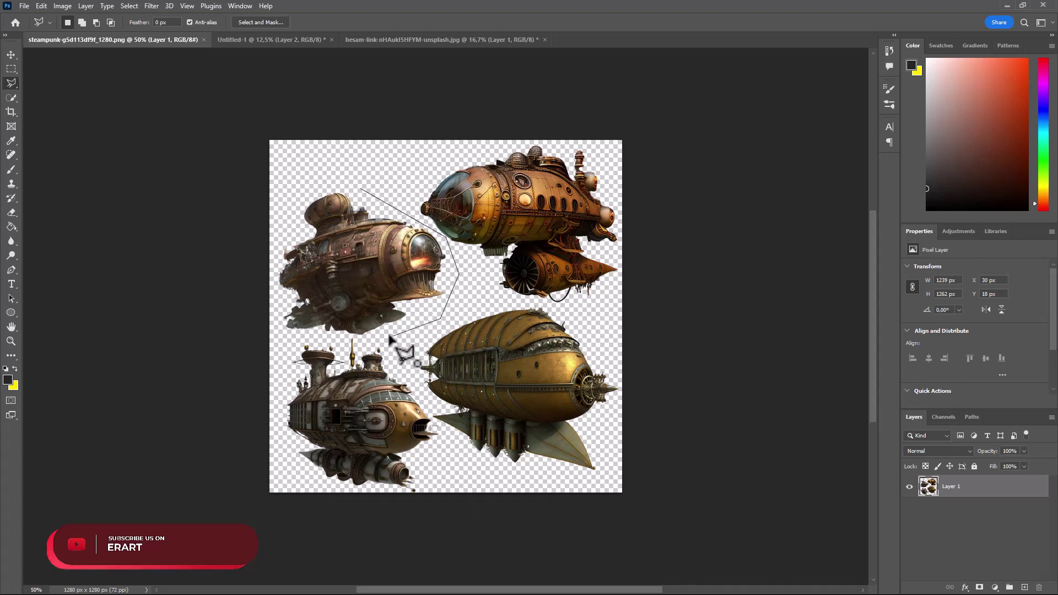
left_click(361, 340)
left_click(304, 334)
left_click(269, 334)
left_click(259, 193)
left_click(311, 170)
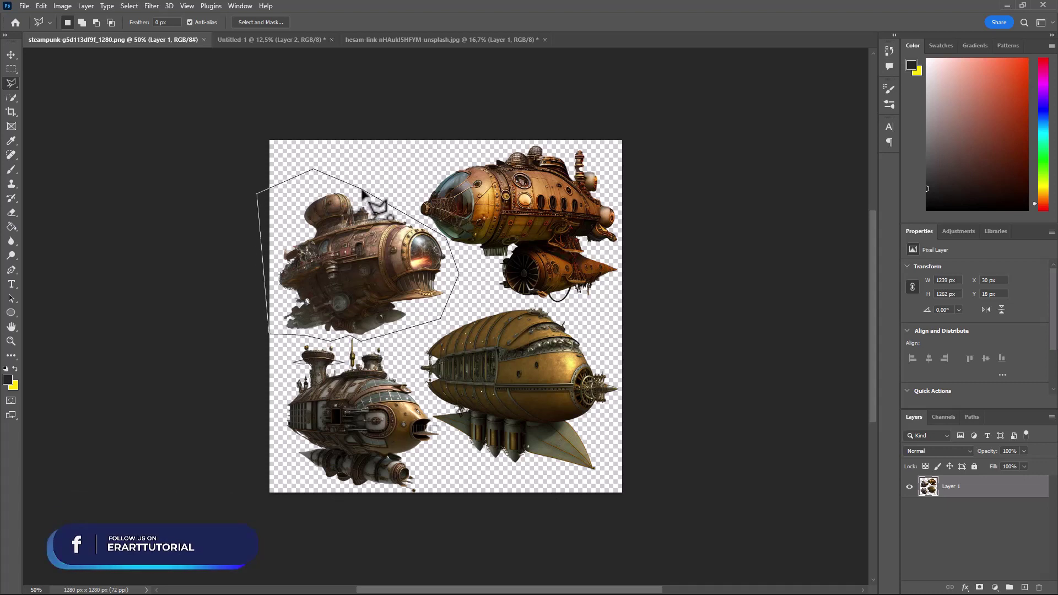
left_click(361, 189)
key("ctrl+j")
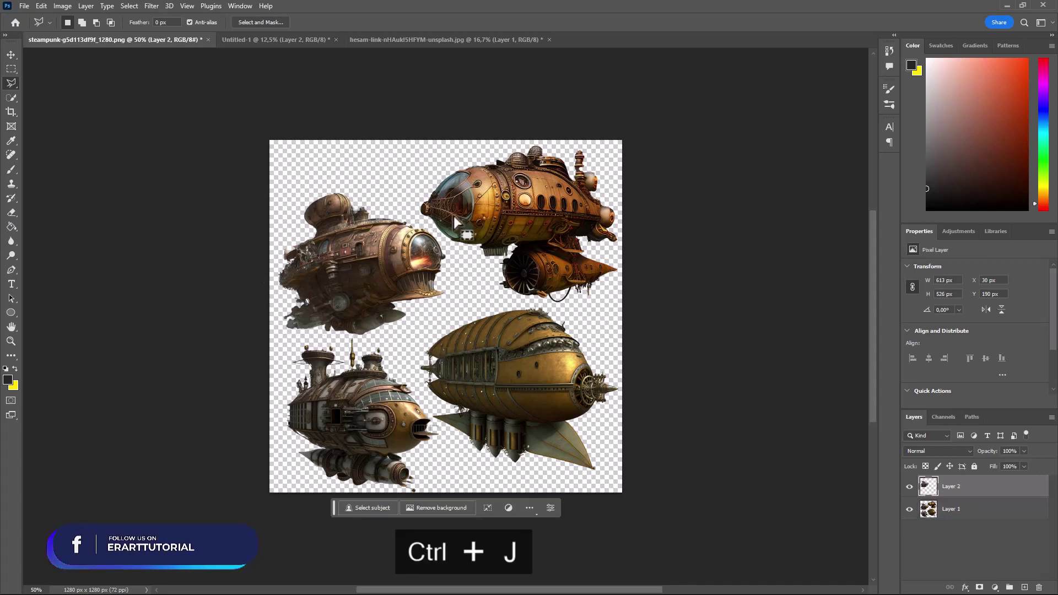
Outline the top-right airship and copy it to its own layer.
left_click(404, 191)
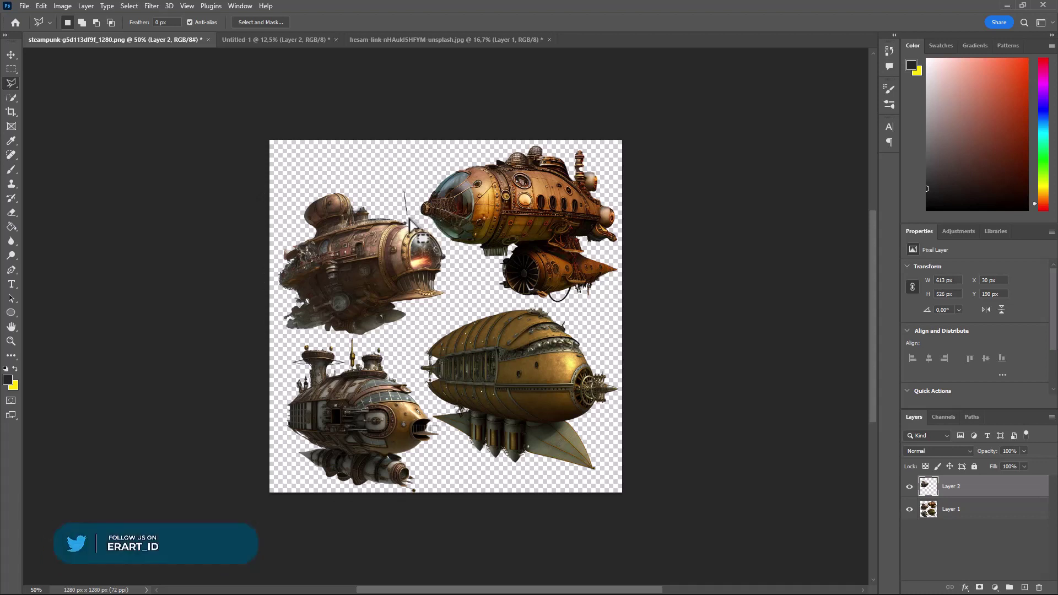
left_click(411, 220)
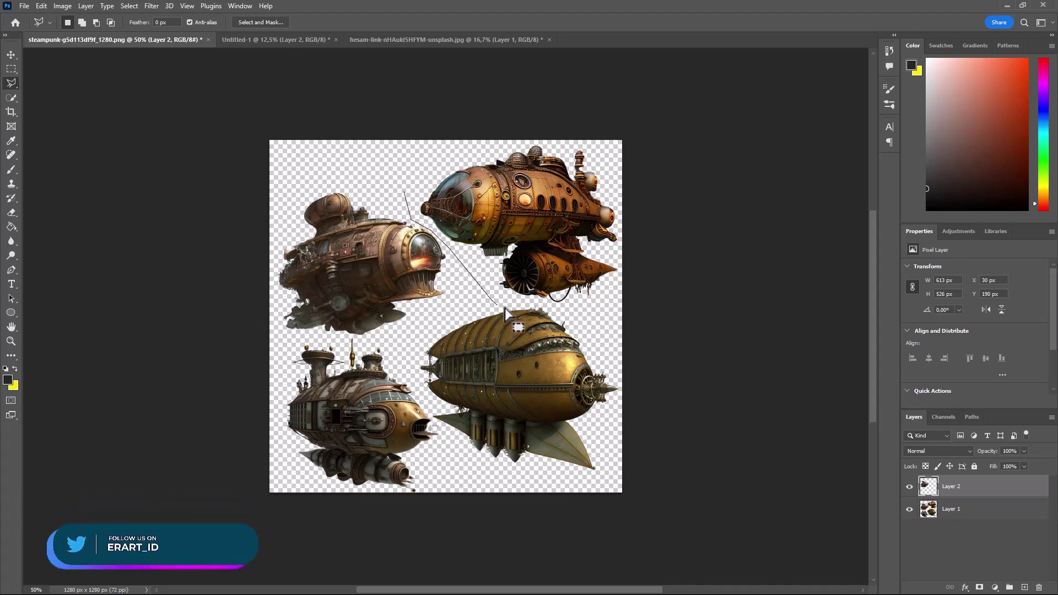
left_click(628, 289)
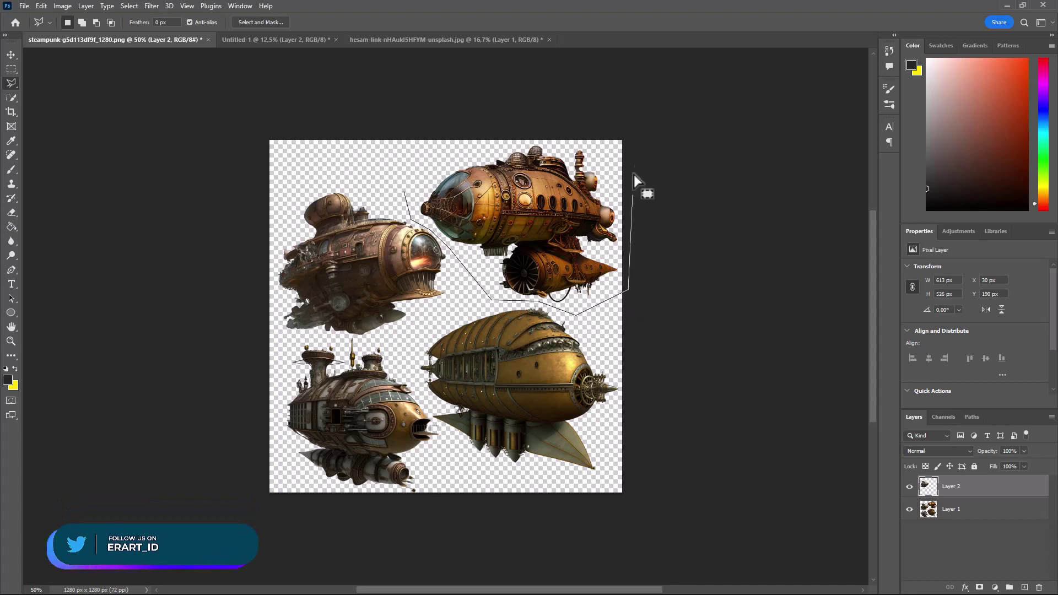
left_click(652, 132)
left_click(424, 142)
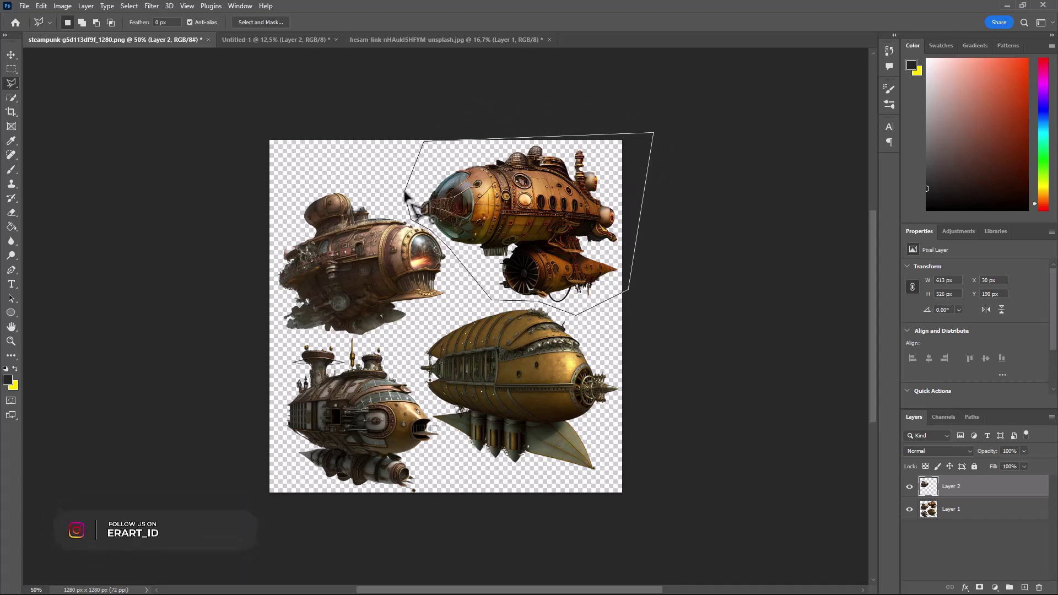
left_click(408, 193)
left_click(936, 512)
key("ctrl+j")
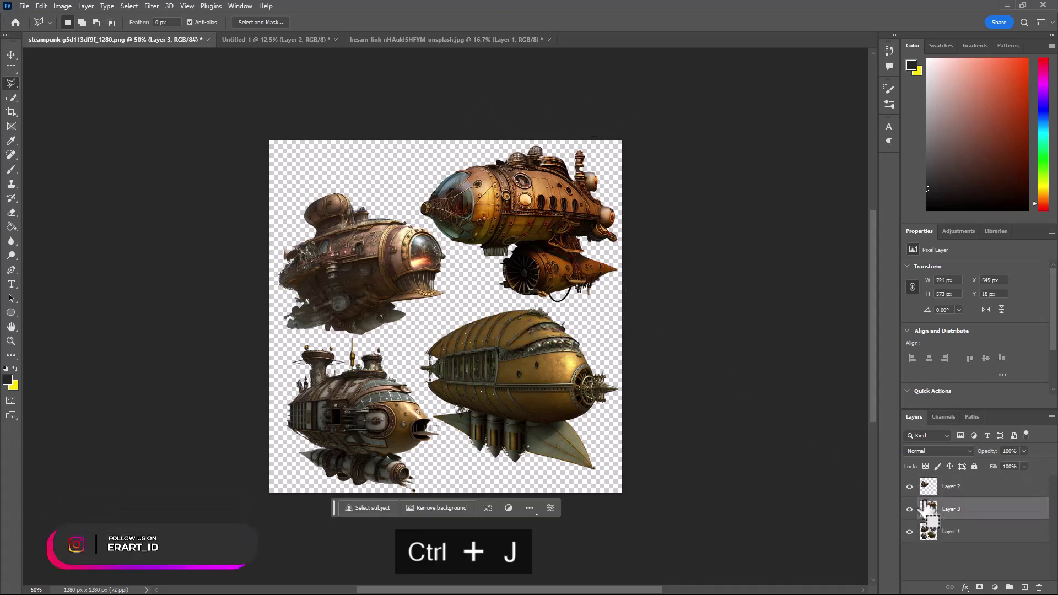
Bring both copied airship layers from the steampunk sheet into the poster document.
right_click(69, 41)
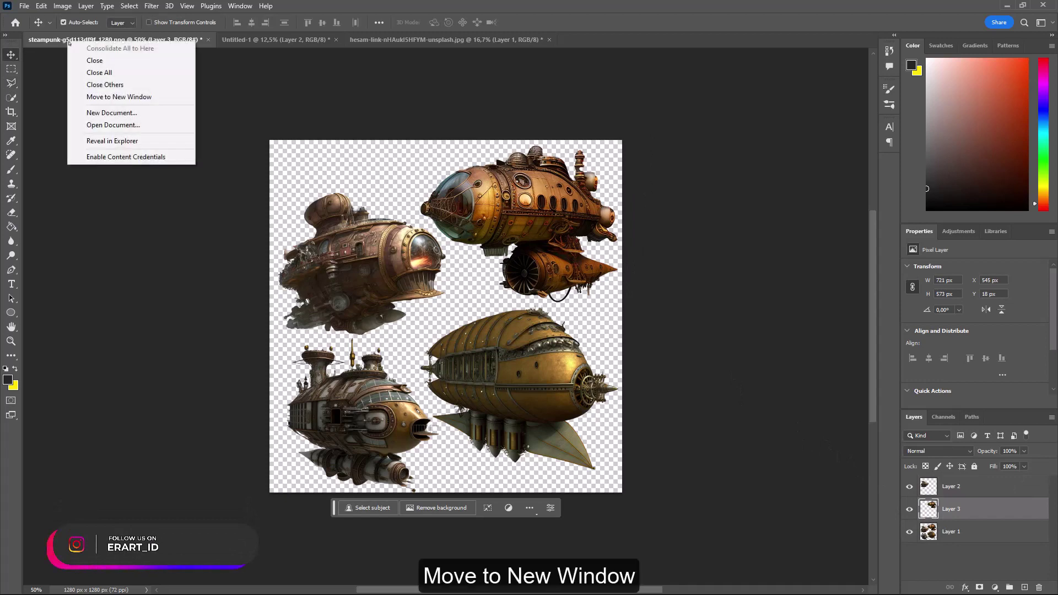
left_click(118, 97)
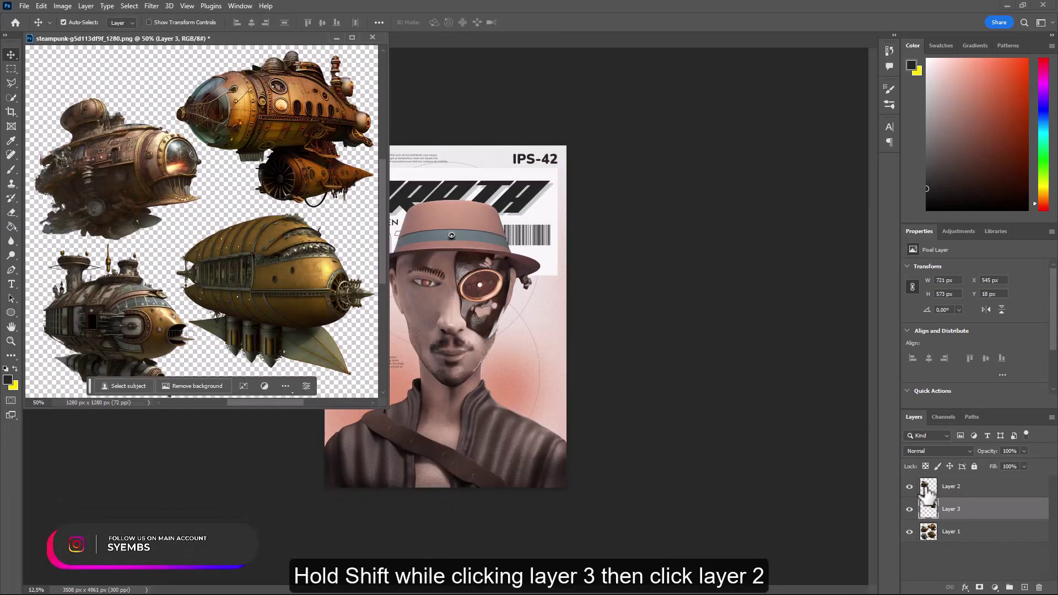
left_click(934, 488, "shift")
left_click_drag(935, 493, 458, 331)
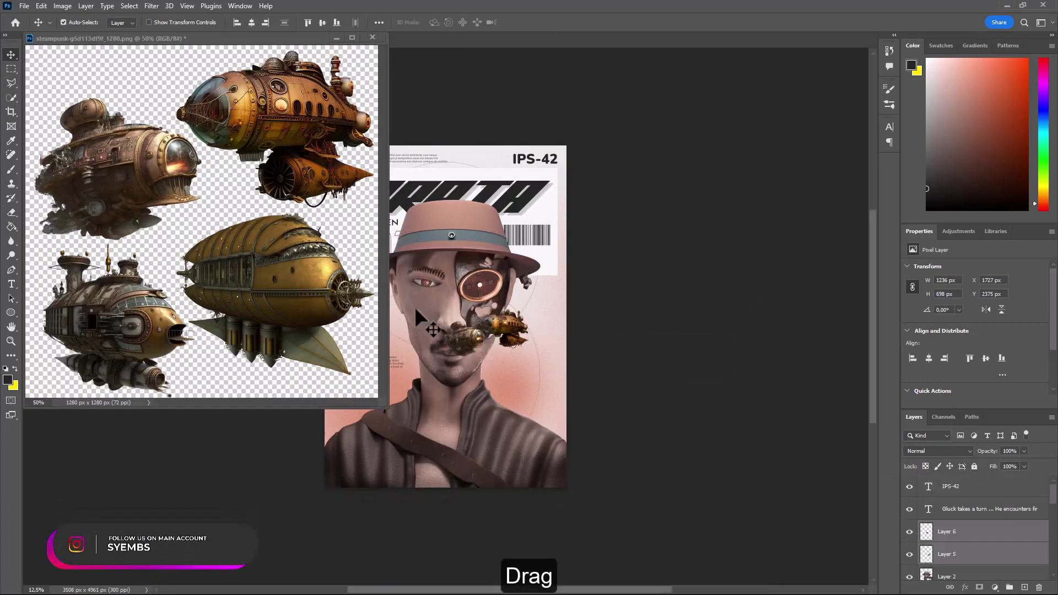
left_click_drag(218, 41, 55, 46)
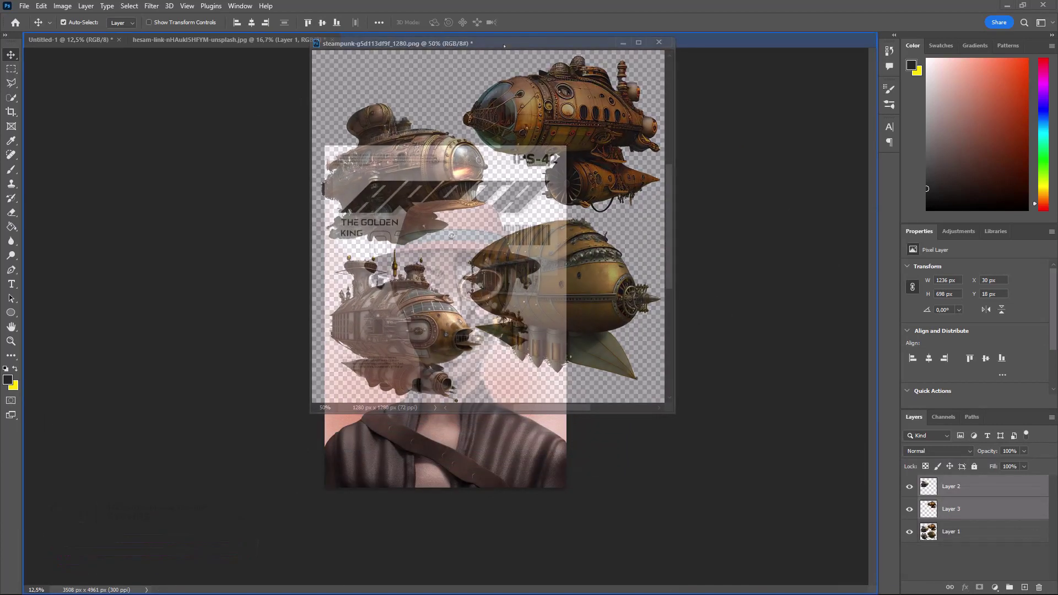
left_click(55, 46)
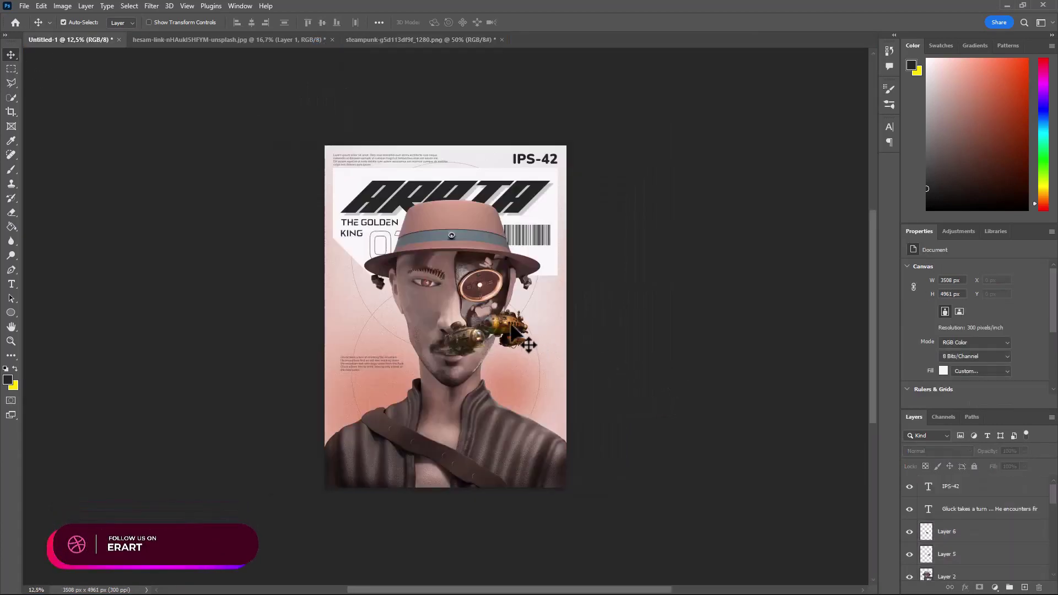
Enlarge one airship to about double size on the right cheek; place the smaller left of the face.
mouse_move(509, 330)
left_mouse_down()
mouse_move(528, 367)
mouse_move(455, 308)
left_mouse_up()
key("ctrl+t")
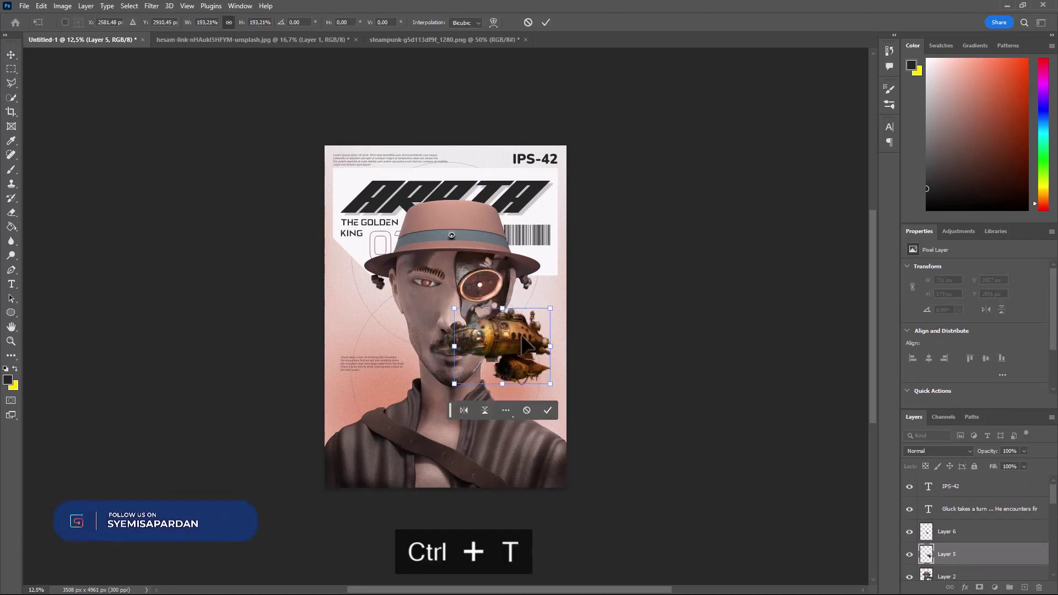
left_click_drag(531, 350, 537, 358)
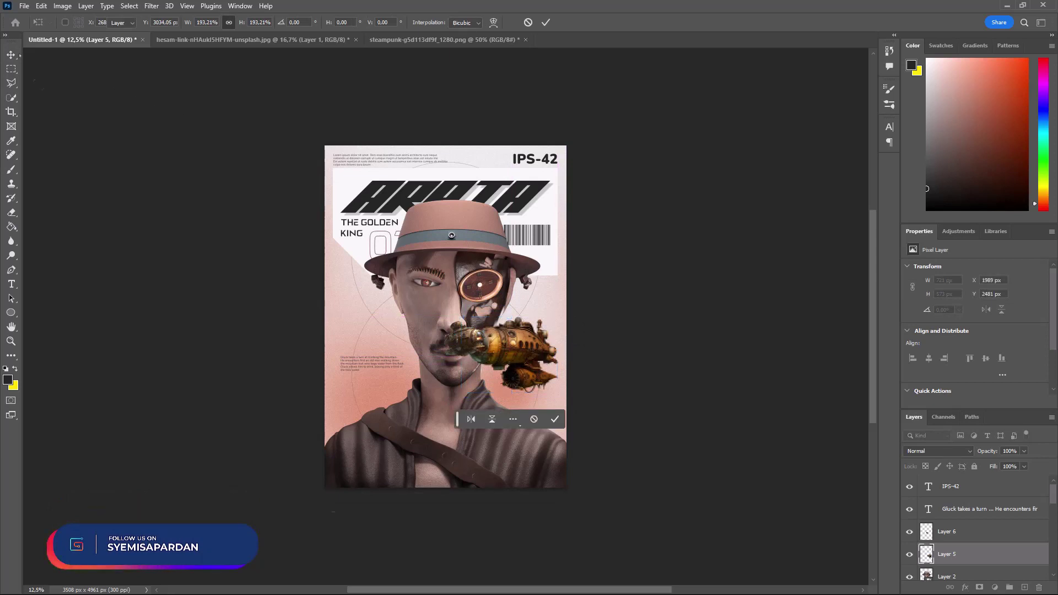
key("Return")
left_click(467, 347)
left_click_drag(467, 347, 370, 330)
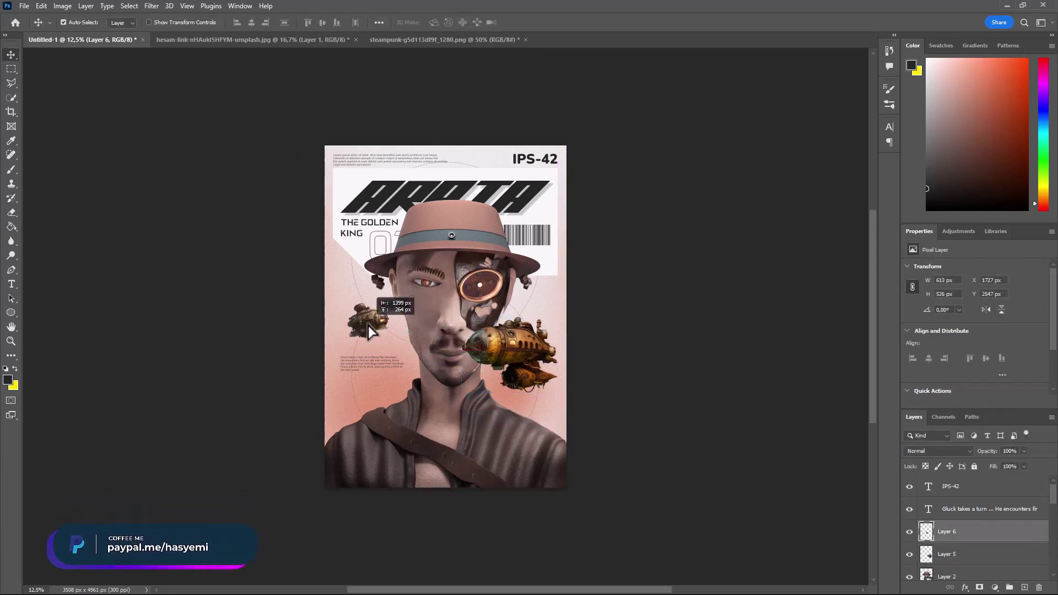
left_click(705, 342)
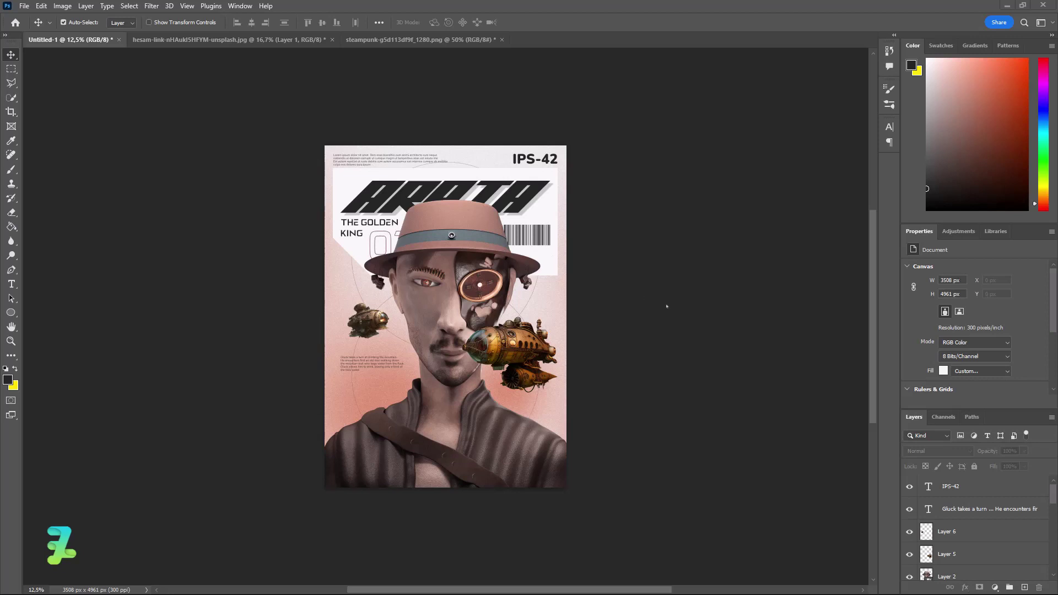
scroll(666, 306, "down", 1)
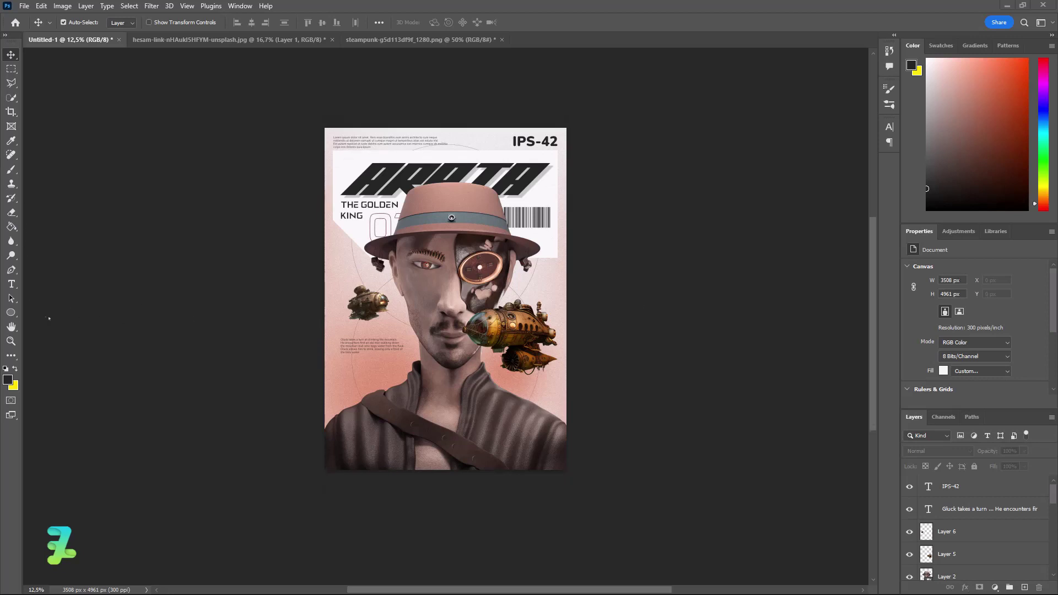
key("u")
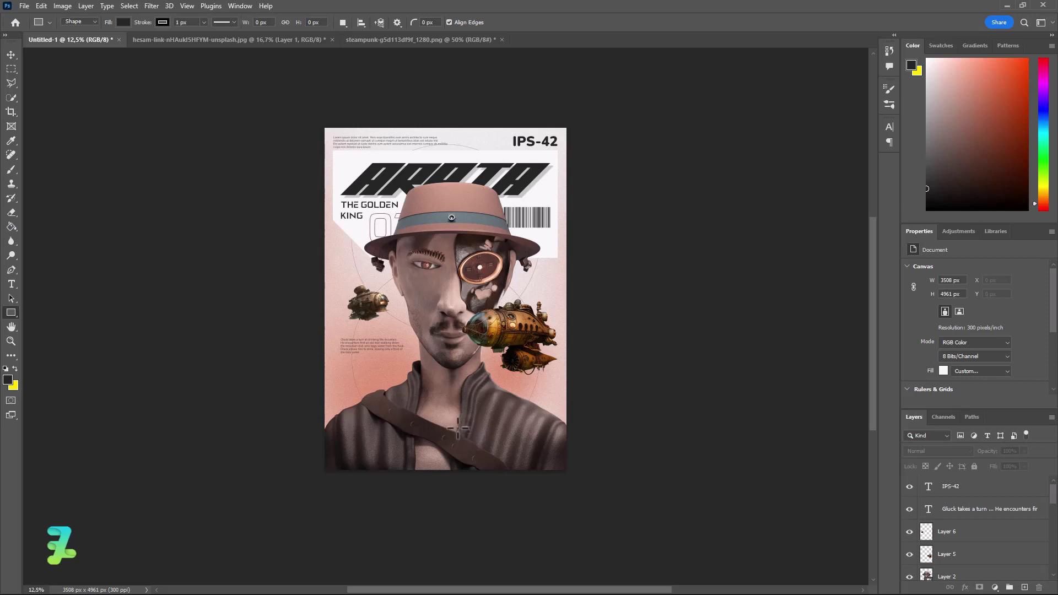
Draw a #f6f6f6 filled rectangle and move it near the poster's lower-right corner over the jacket.
left_click_drag(461, 408, 540, 448)
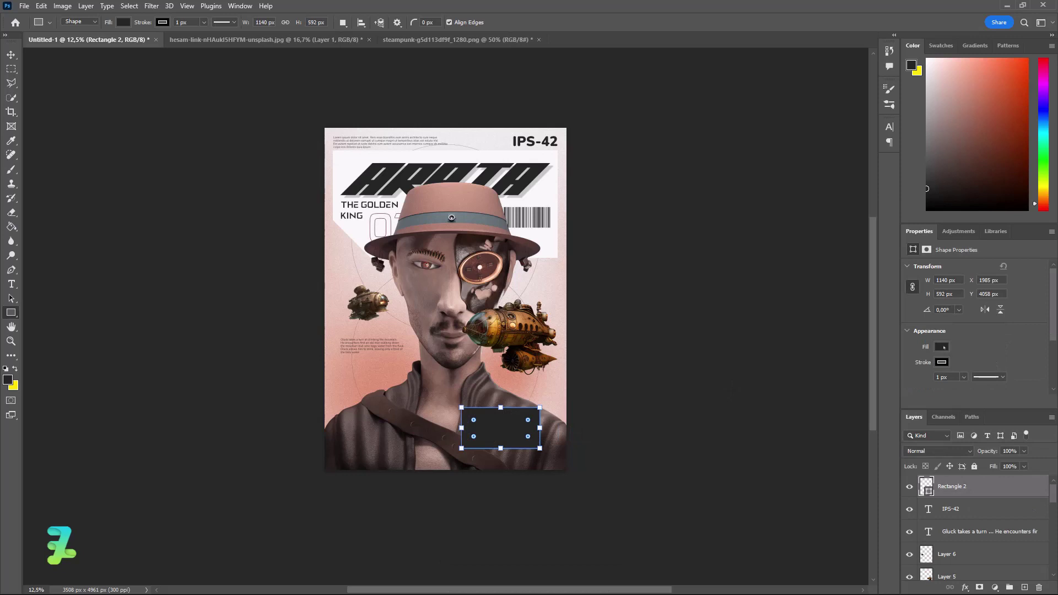
left_click(941, 346)
left_click(1043, 367)
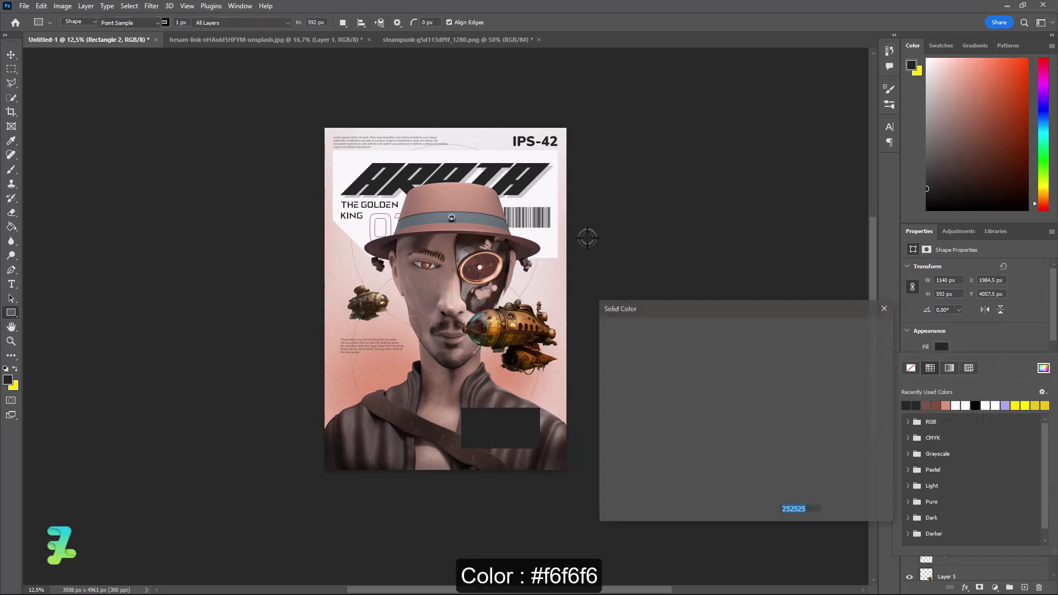
type("f6f6f6")
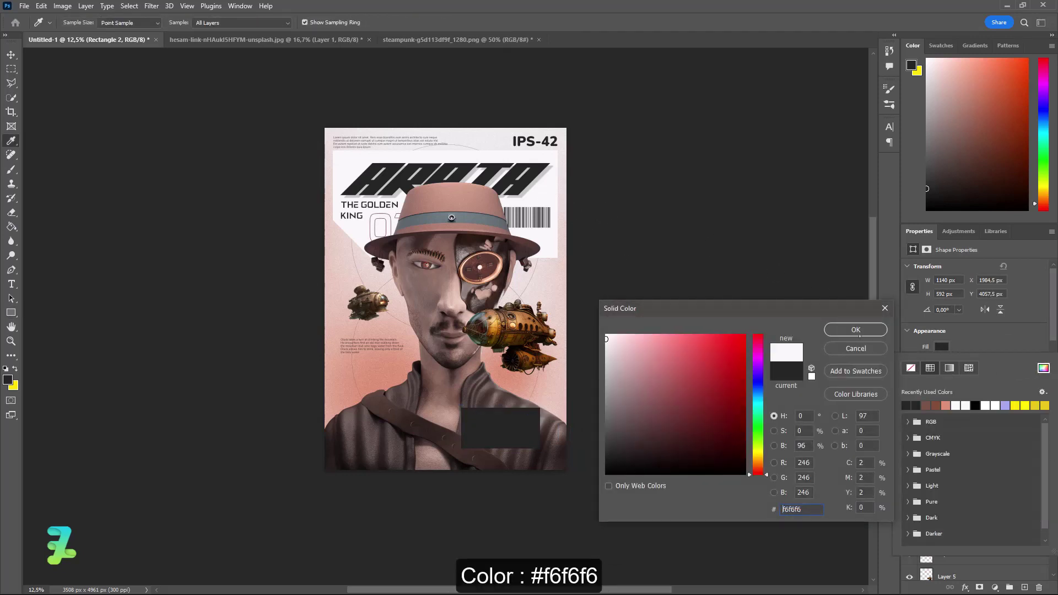
key("Return")
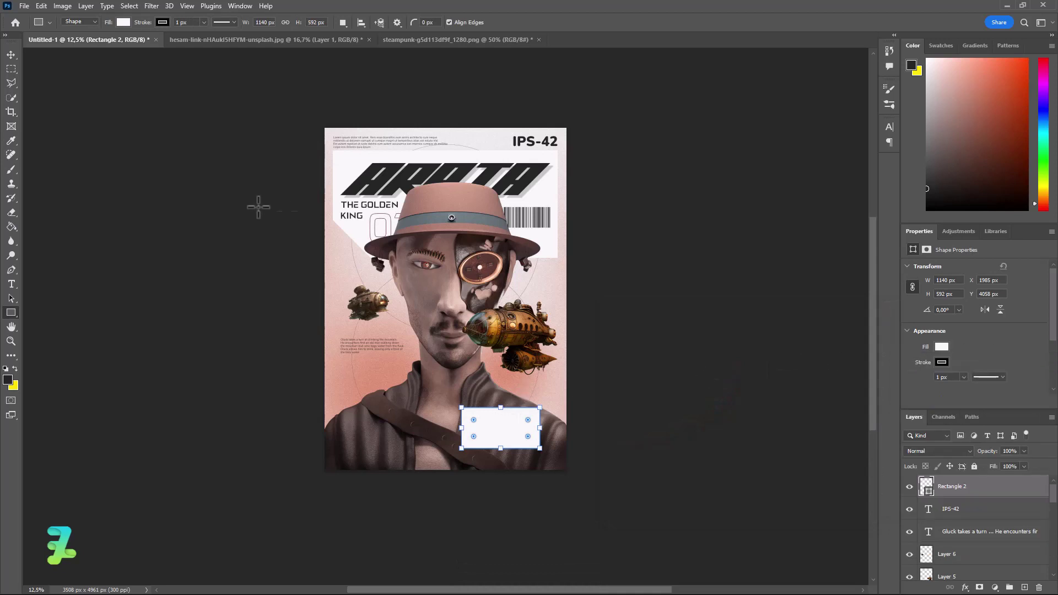
key("v")
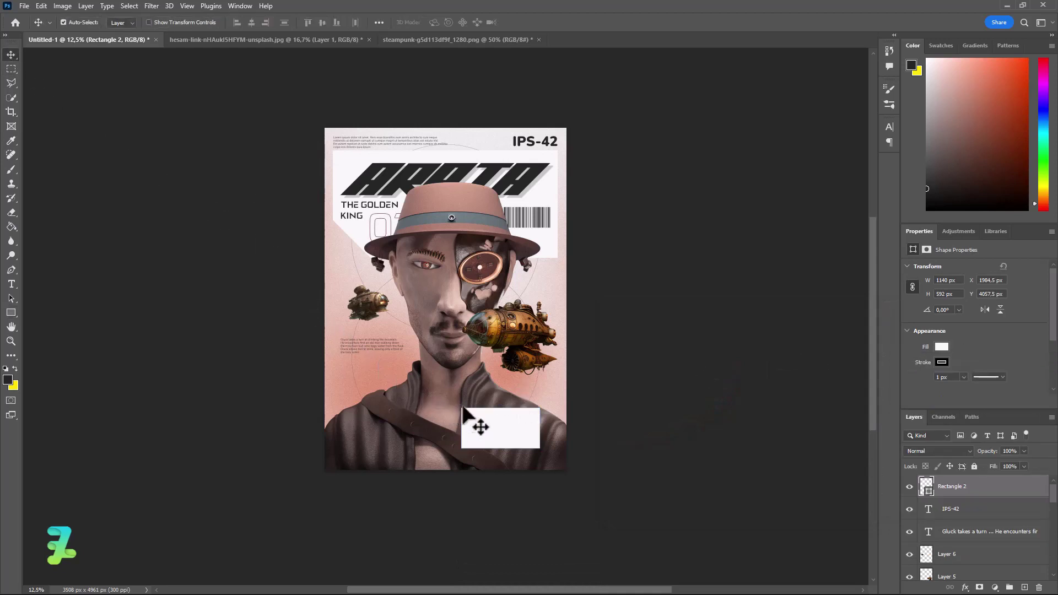
left_click_drag(510, 423, 526, 438)
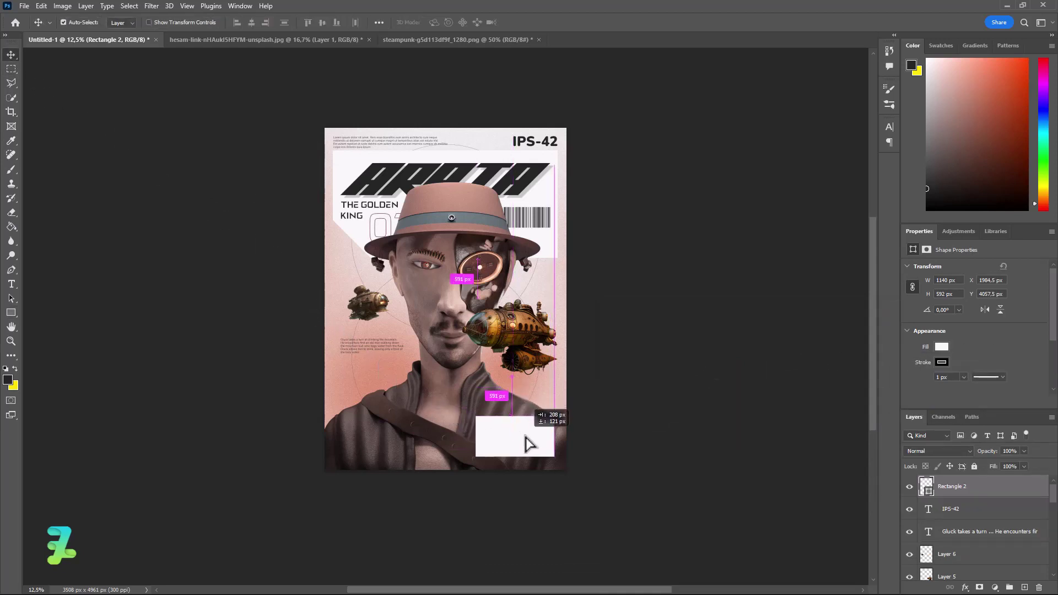
left_click(637, 406)
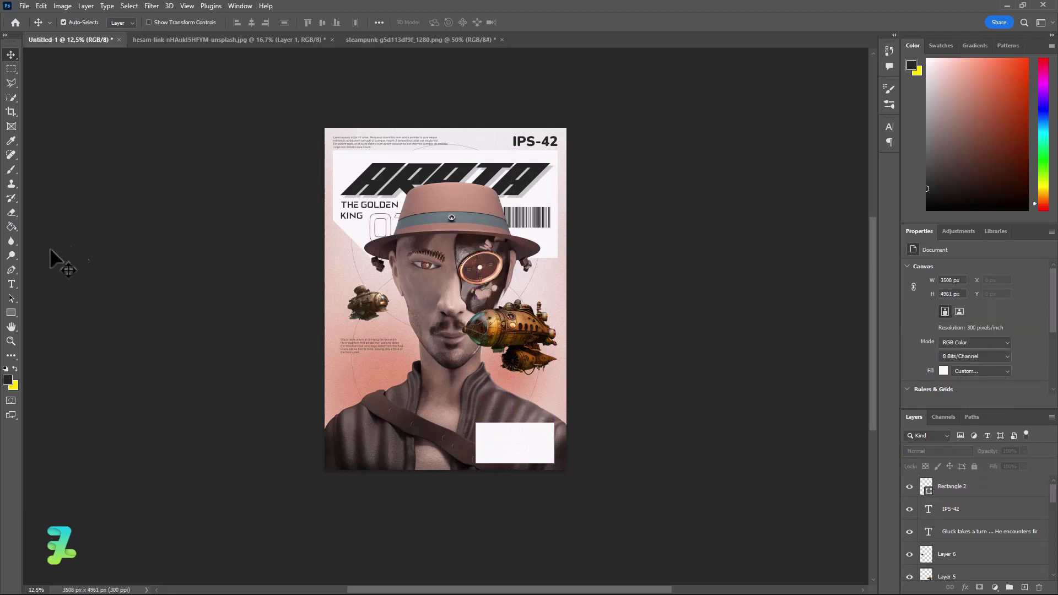
Paste the paragraph as a new text block set to Regular weight at 10 pt.
key("t")
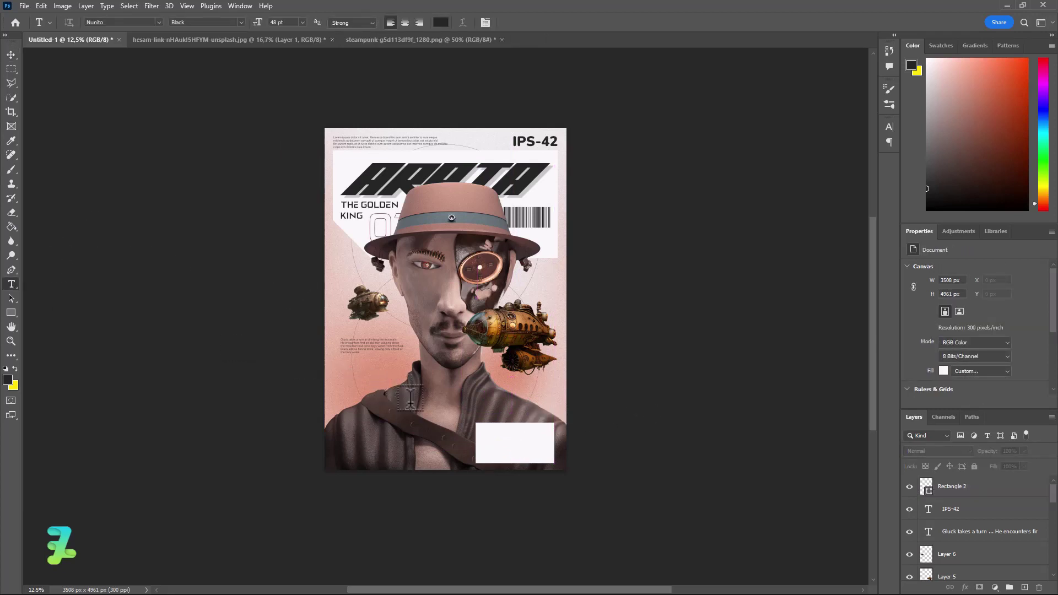
left_click(397, 389)
key("ctrl+v")
key("ctrl+a")
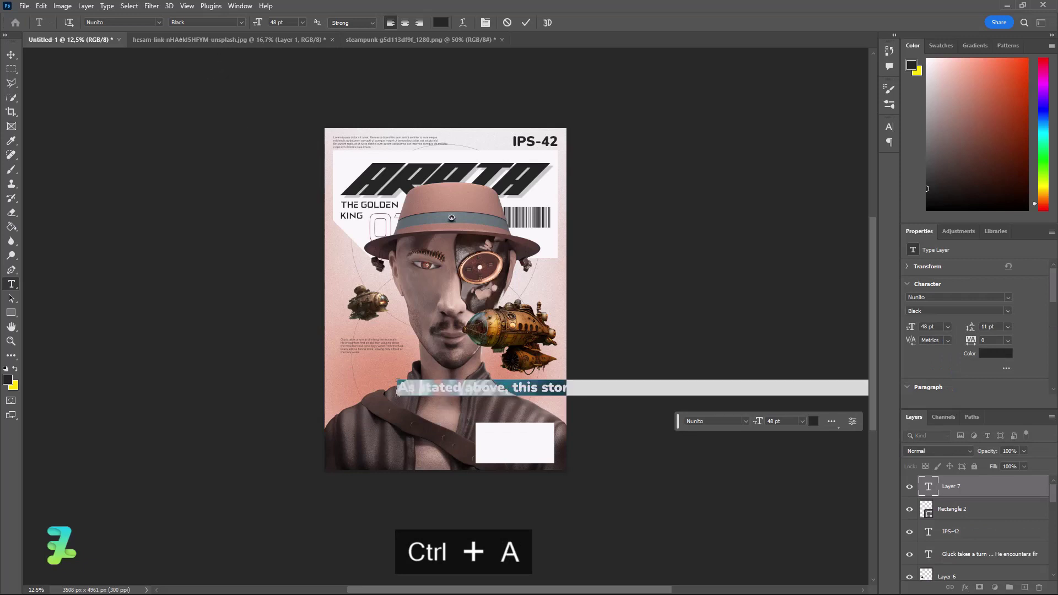
left_click(220, 22)
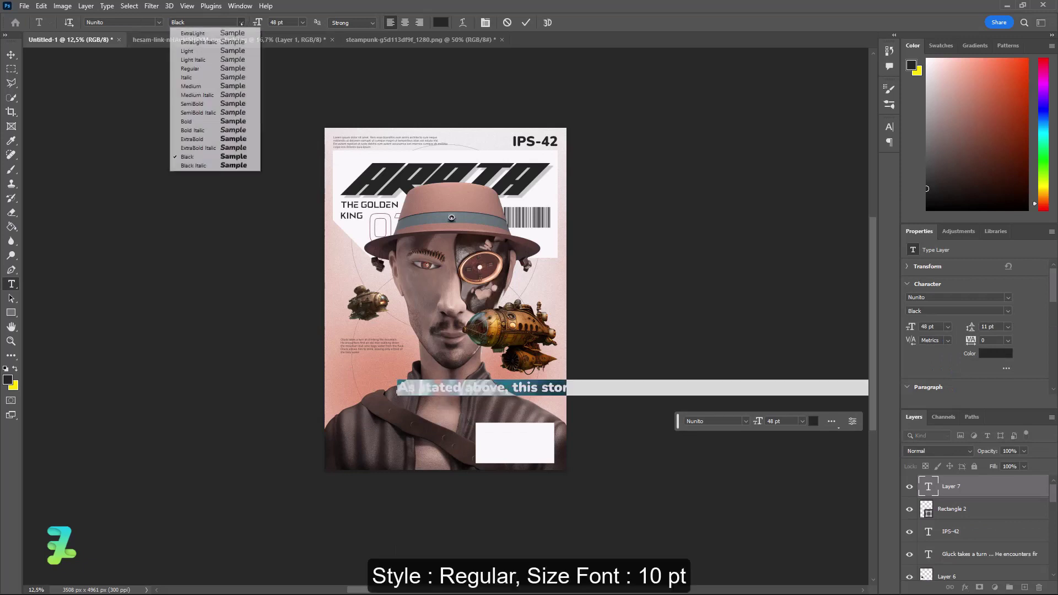
left_click(209, 68)
left_click(303, 22)
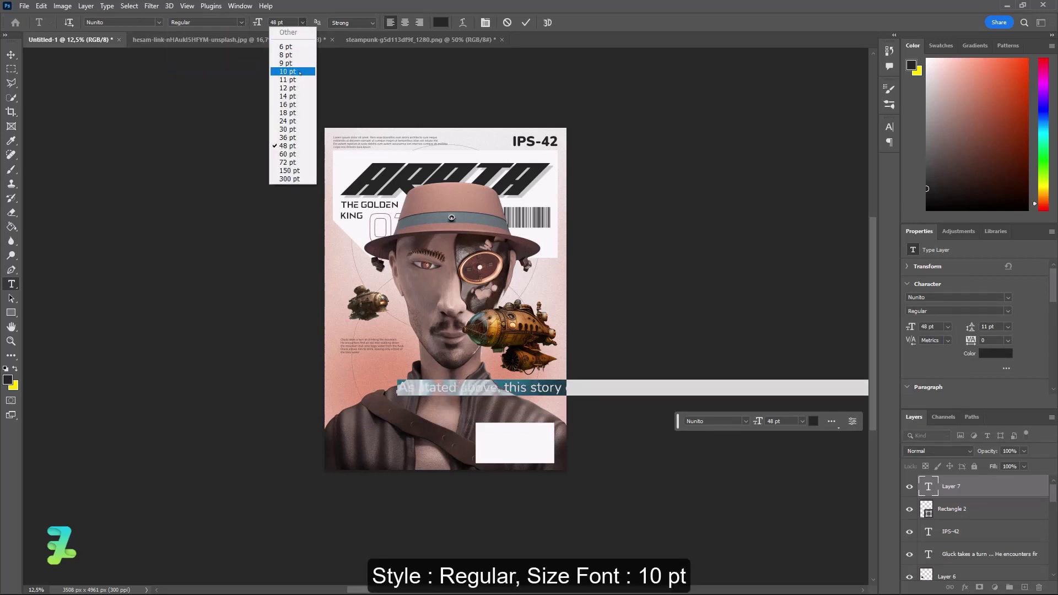
left_click(299, 72)
key("ctrl+Return")
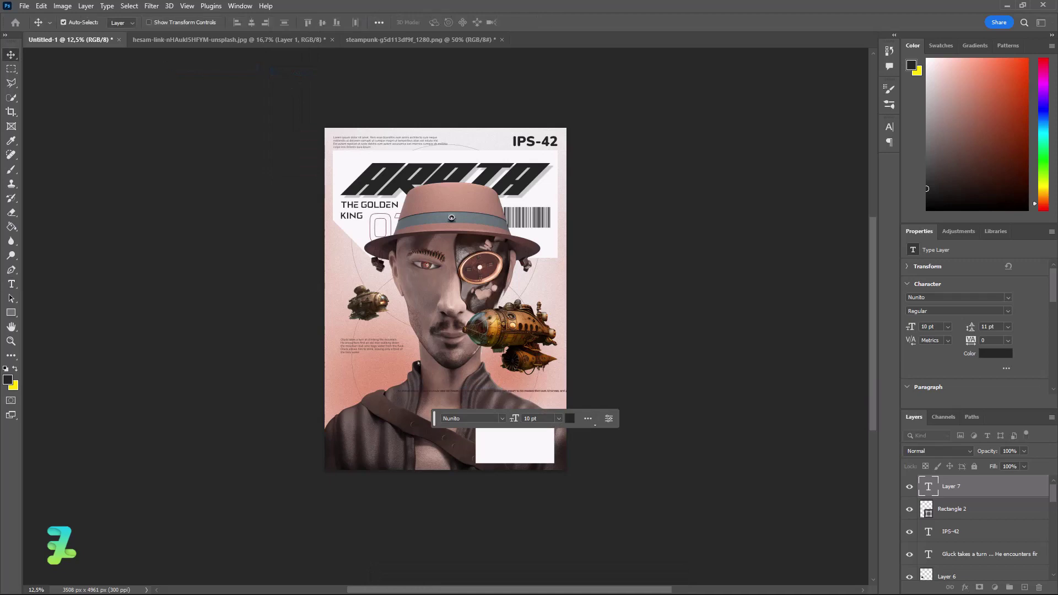
Zoom in and move the paragraph onto the white info box.
key("ctrl+equal")
key("ctrl+equal")
key("ctrl+equal")
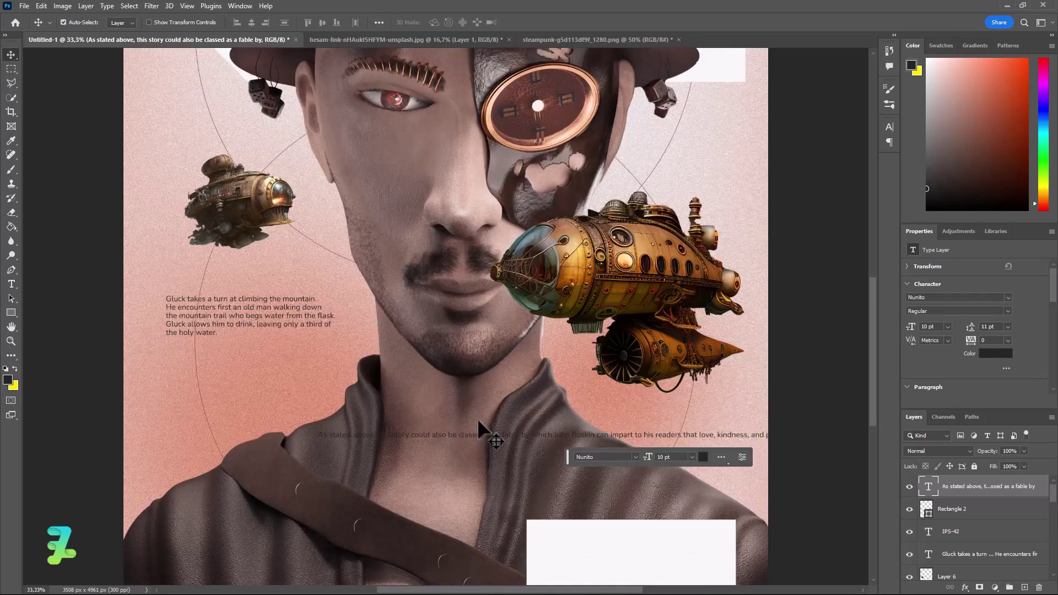
scroll(477, 418, "down", 3)
left_click_drag(329, 296, 547, 395)
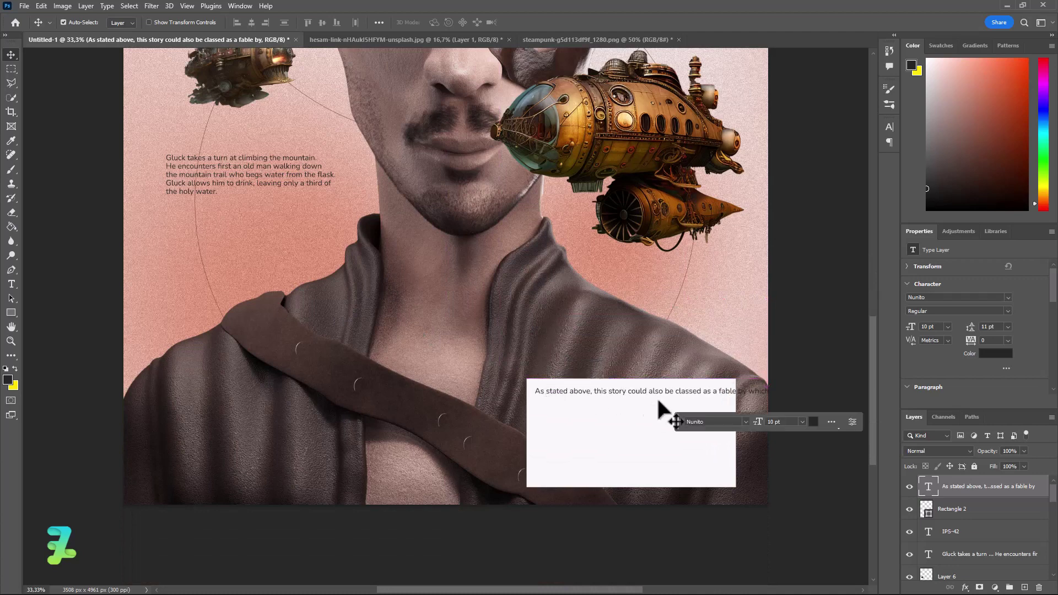
Add line breaks before 'fable' and 'love', then nudge the paragraph slightly left.
double_click(725, 390)
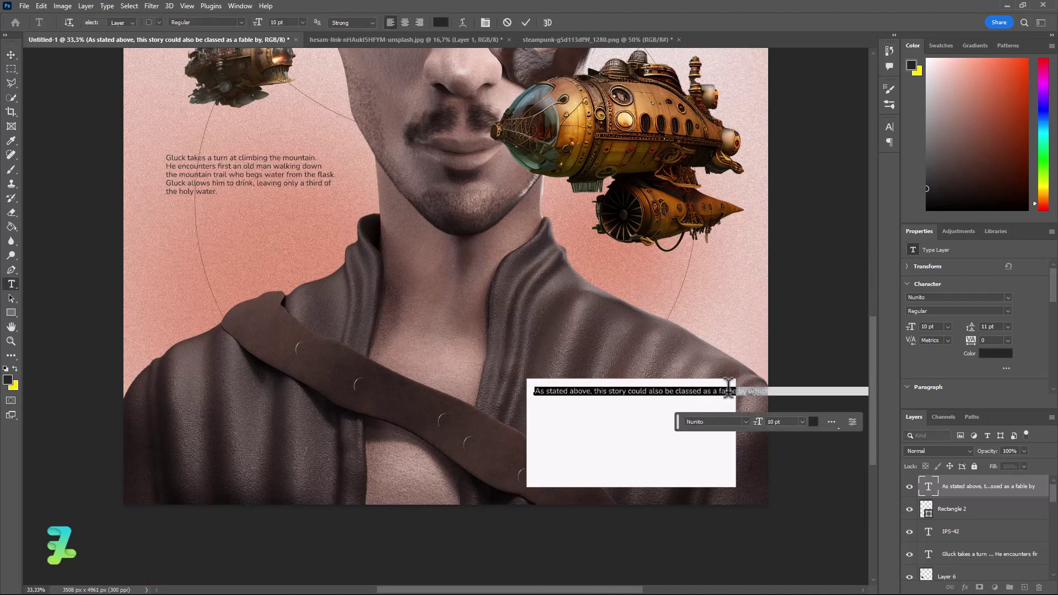
left_click(723, 386)
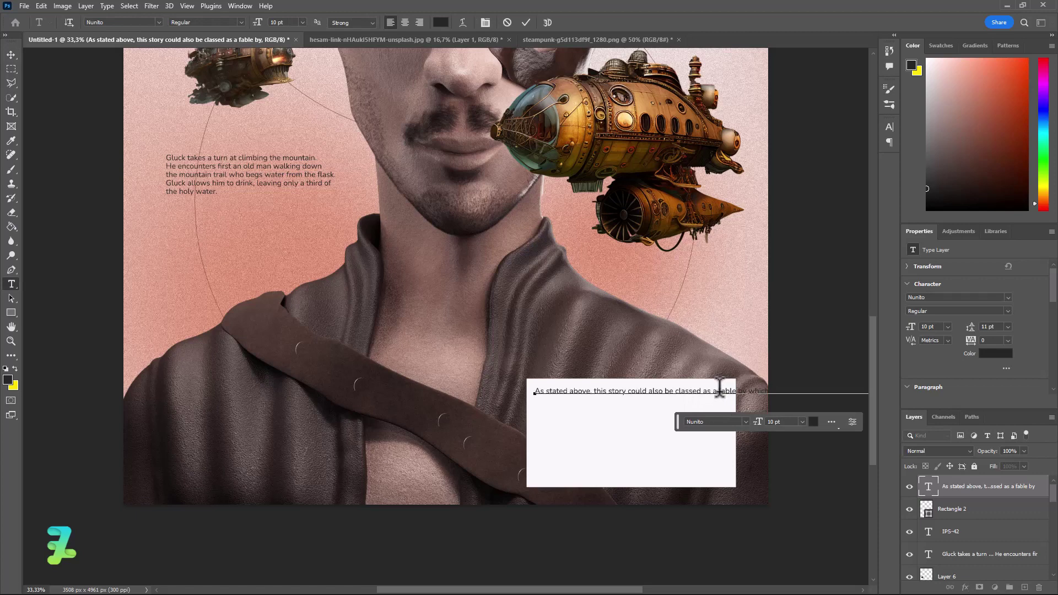
key("Return")
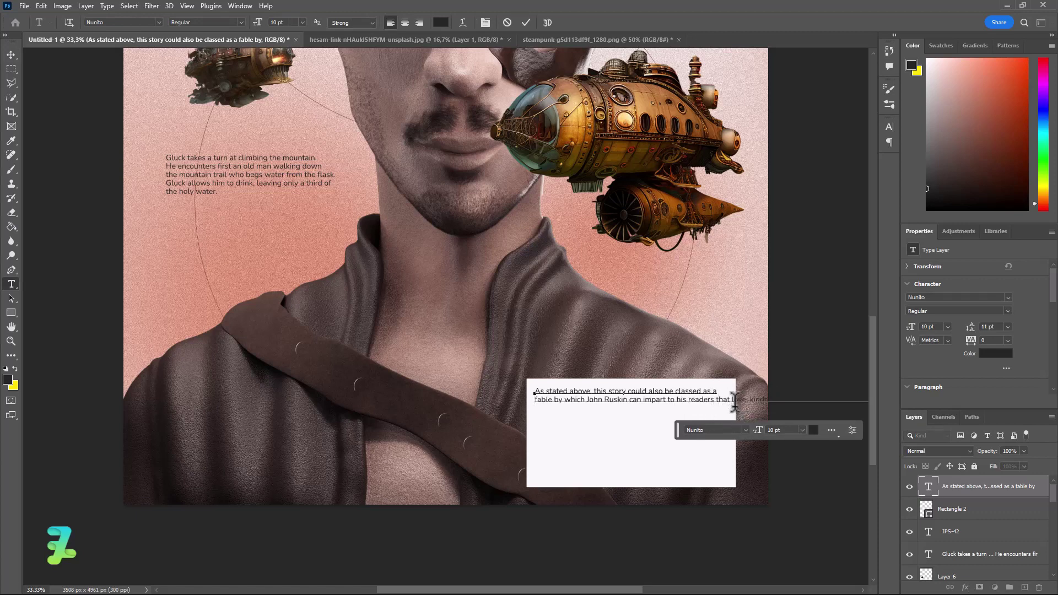
key("Return")
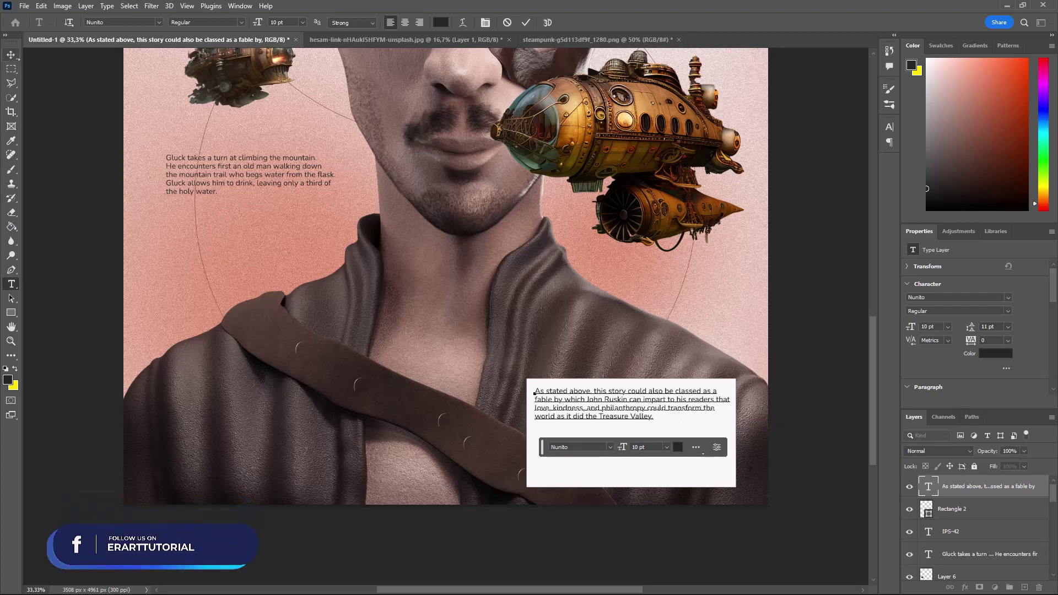
left_click(11, 54)
left_click_drag(609, 412, 609, 410)
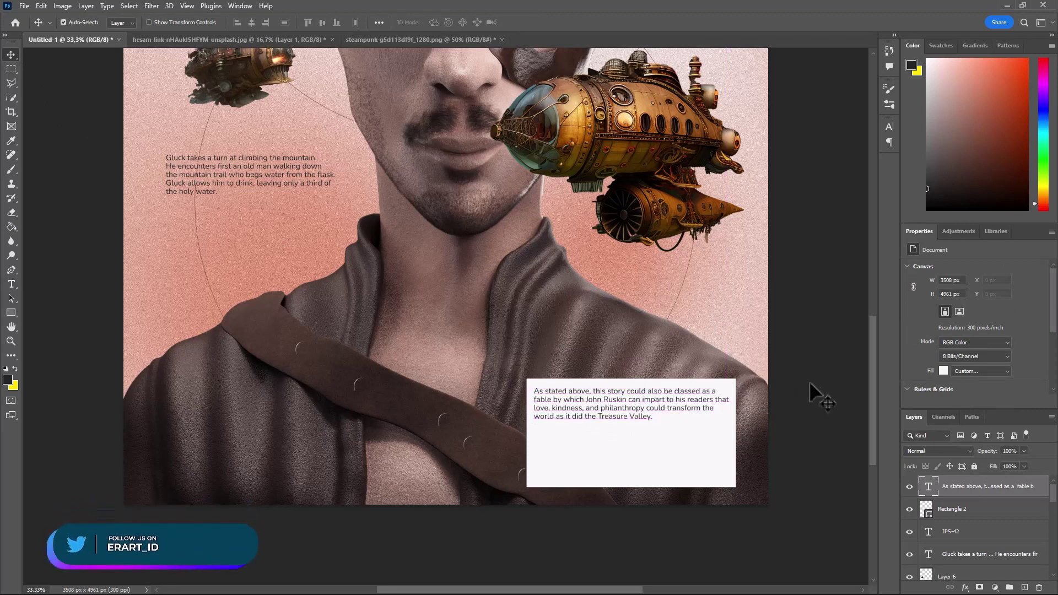
Select the barcode near the top of the poster and duplicate it.
left_click(709, 448)
scroll(738, 309, "up", 3)
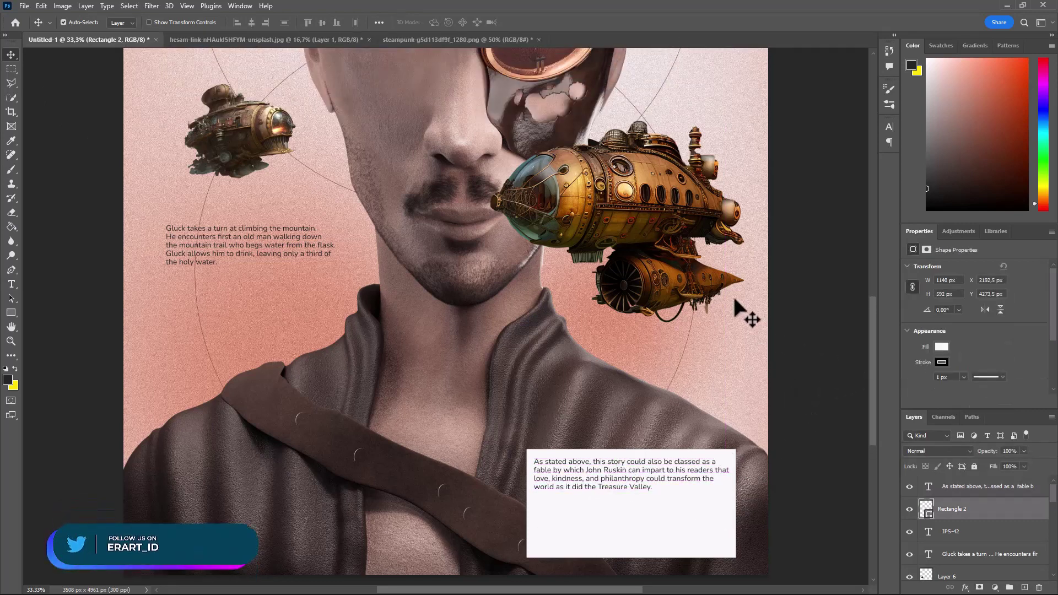
scroll(735, 300, "up", 4)
scroll(716, 221, "up", 4)
left_click(691, 96)
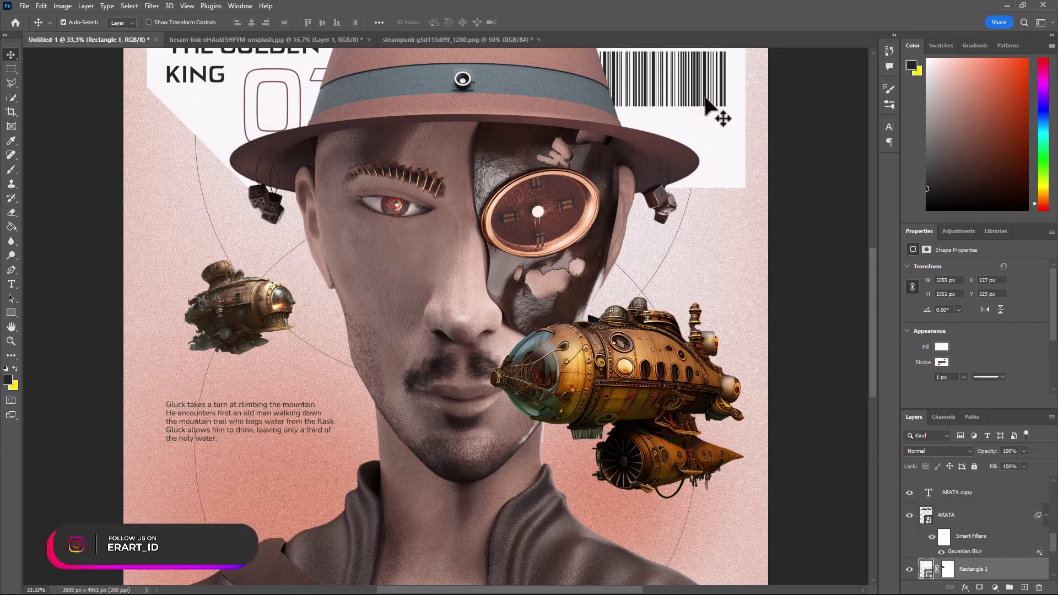
left_click(709, 108)
key("ctrl+j")
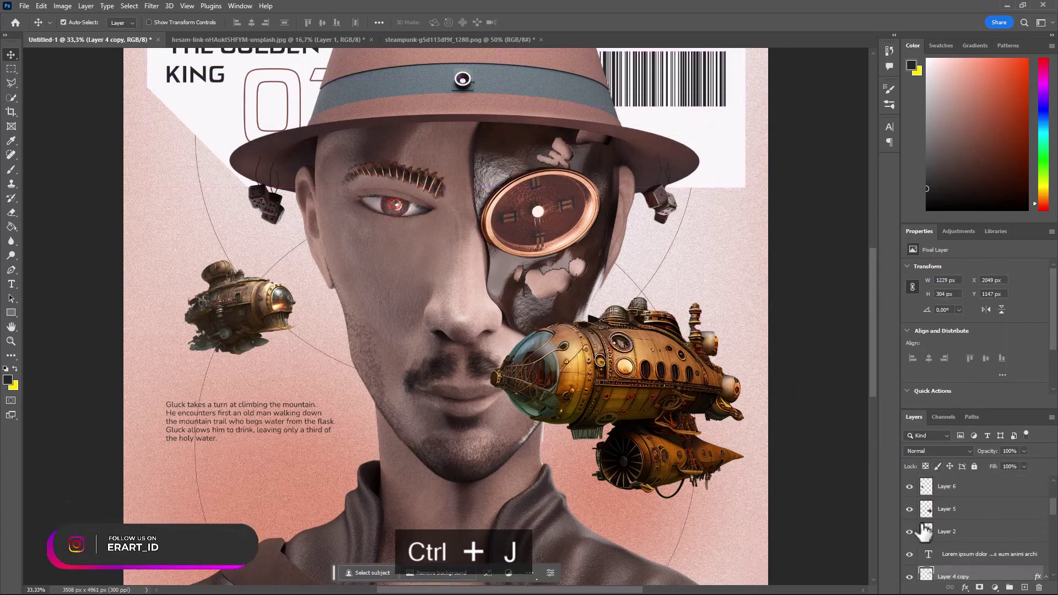
Move the barcode copy layer above Rectangle 2 and IPS-42.
scroll(926, 531, "down", 2)
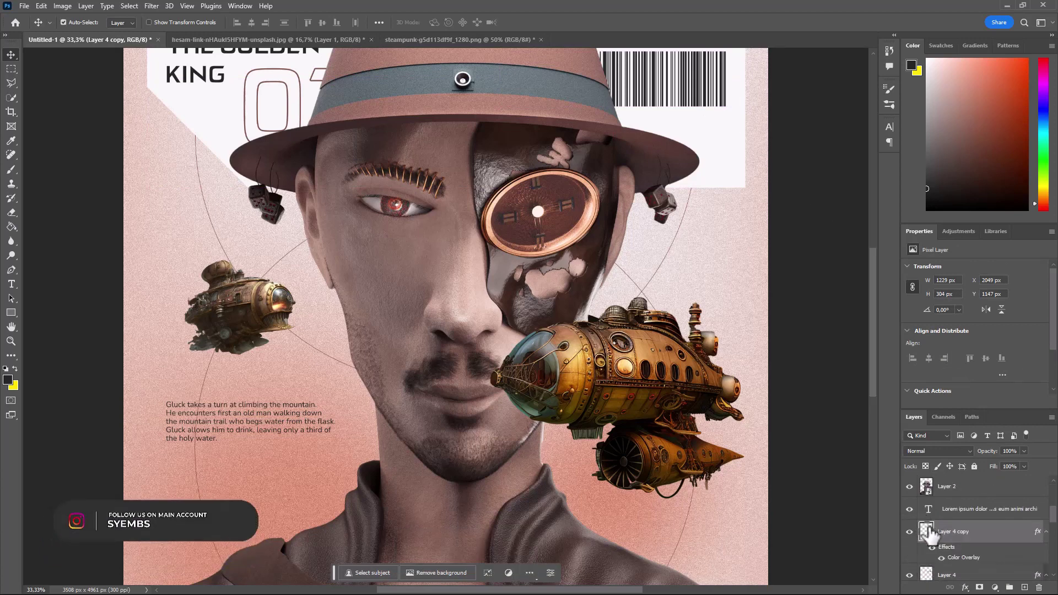
mouse_move(914, 417)
left_mouse_down()
mouse_move(911, 440)
mouse_move(923, 436)
left_mouse_up()
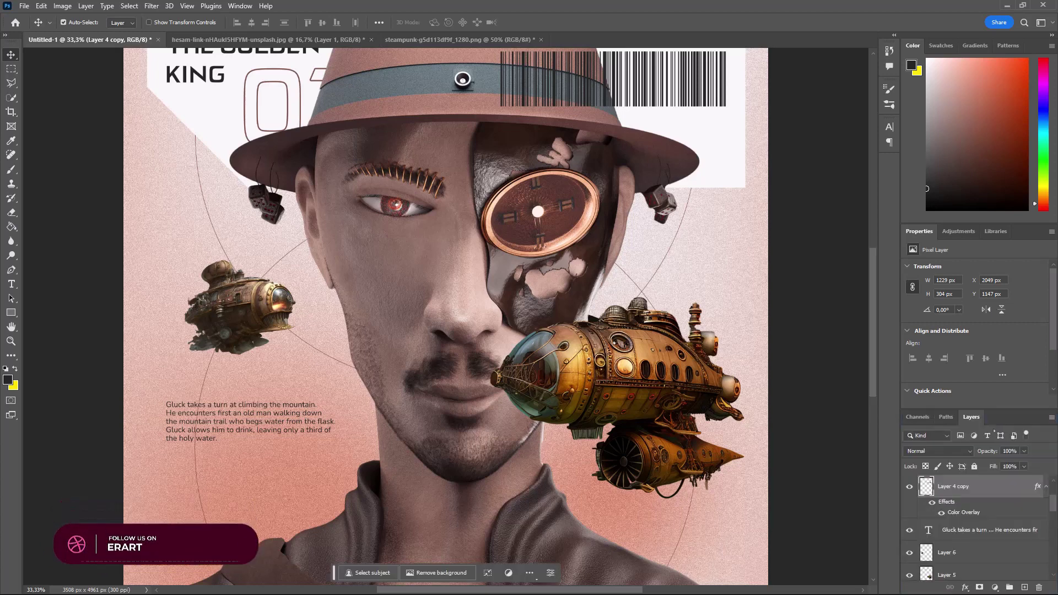
scroll(957, 510, "up", 1)
scroll(958, 512, "up", 2)
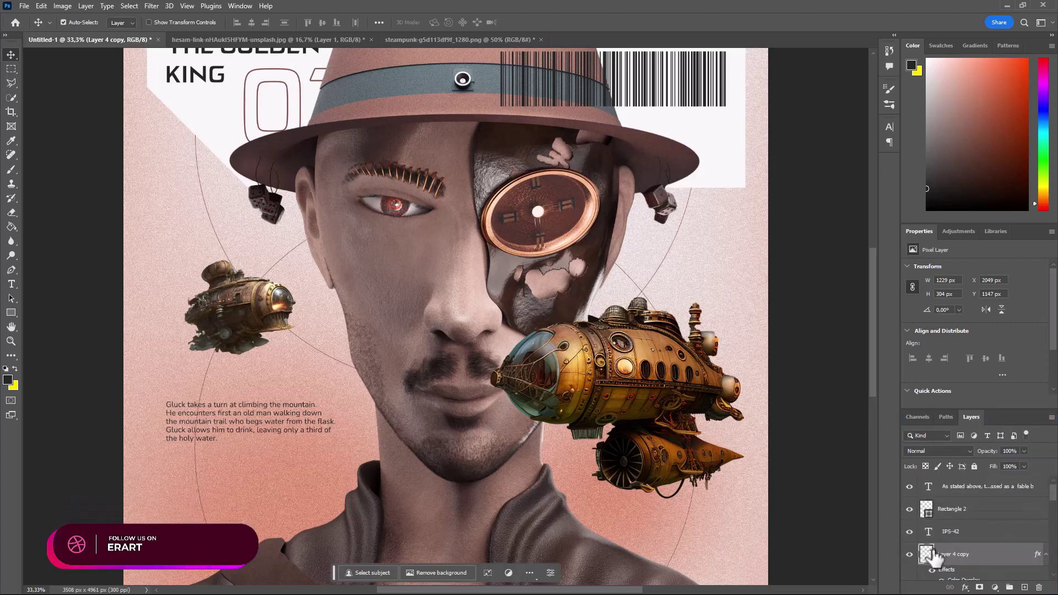
left_click_drag(932, 556, 932, 500)
Move and shrink the barcode copy into the white info box, then select the box outline.
key("ctrl+t")
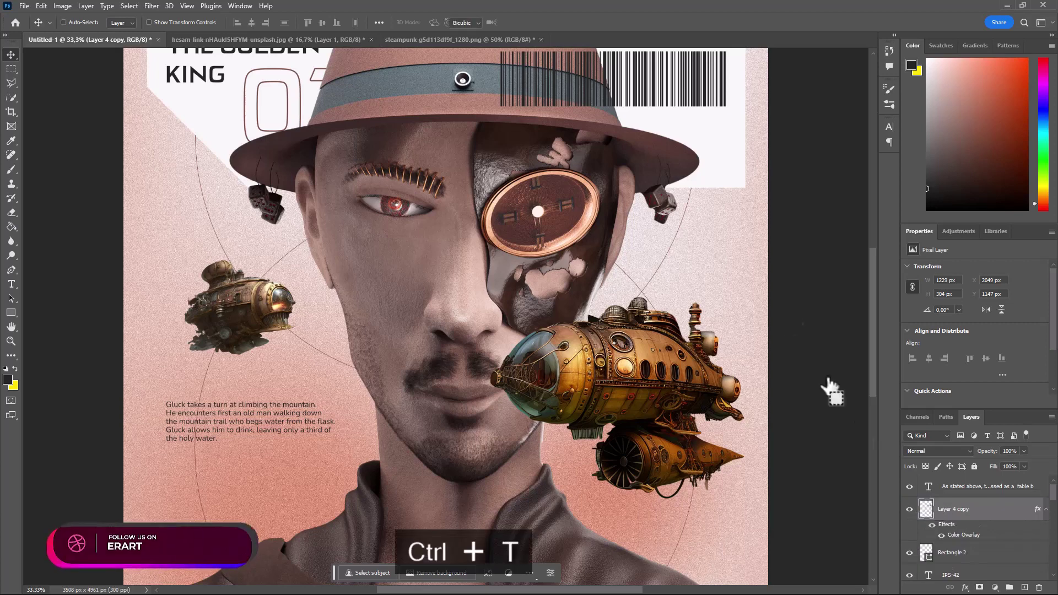
mouse_move(697, 55)
left_mouse_down()
mouse_move(679, 569)
mouse_move(698, 425)
left_mouse_up()
scroll(704, 421, "down", 2)
scroll(703, 420, "down", 2)
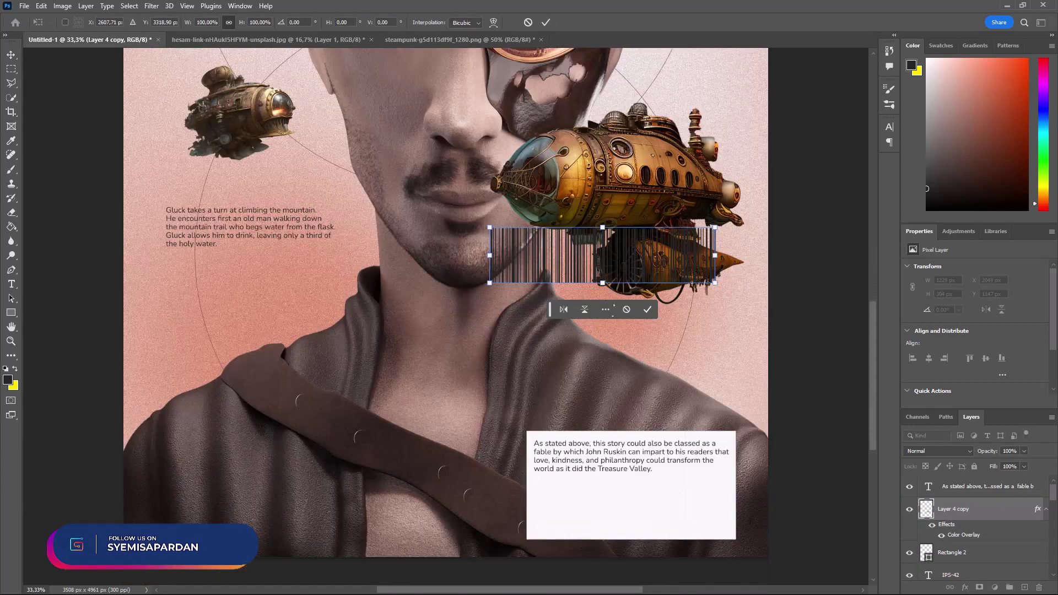
left_click_drag(635, 254, 650, 502)
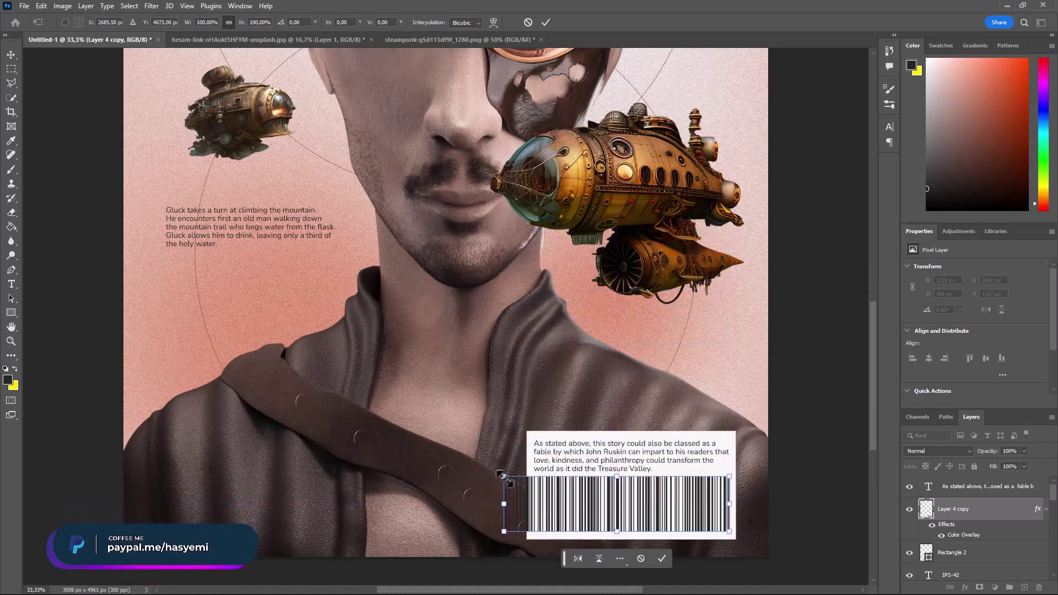
left_click_drag(503, 477, 534, 483)
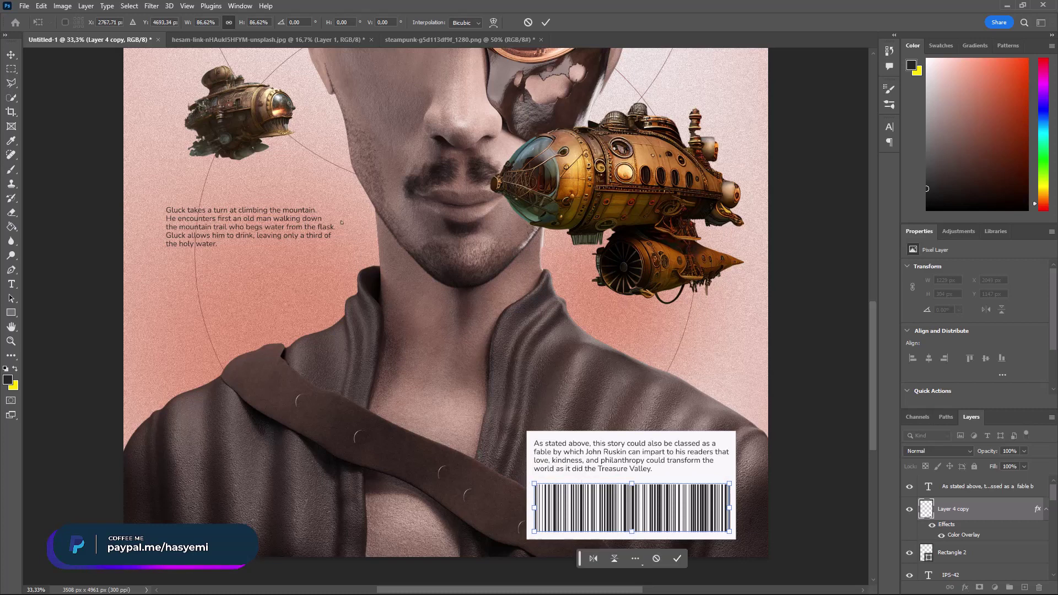
key("Return")
left_click(926, 552, "ctrl")
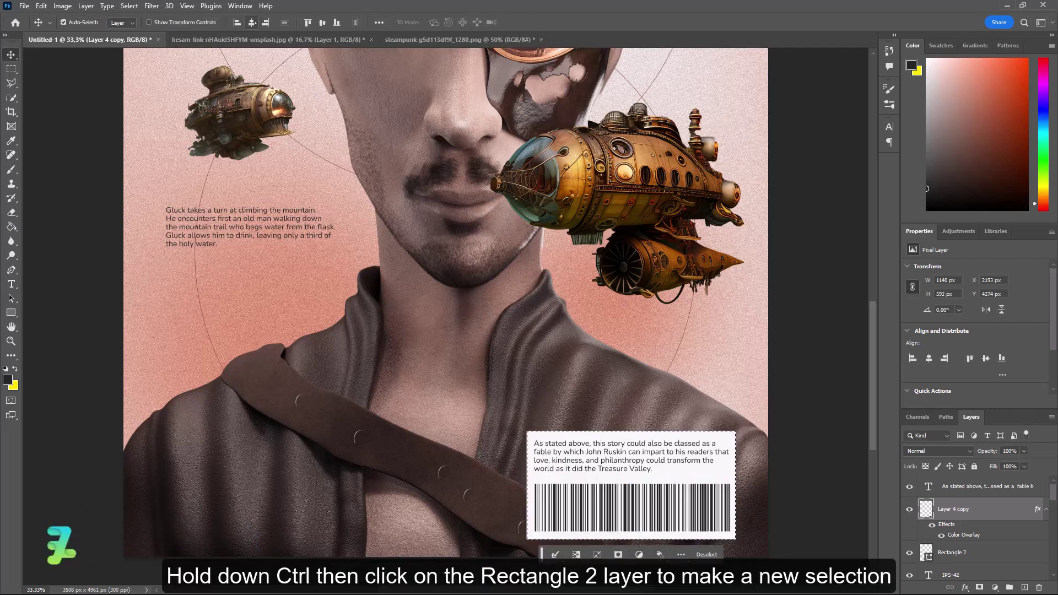
Centre the barcode horizontally on the white box, deselect, and nudge its vertical position.
left_click(252, 23)
key("ctrl+d")
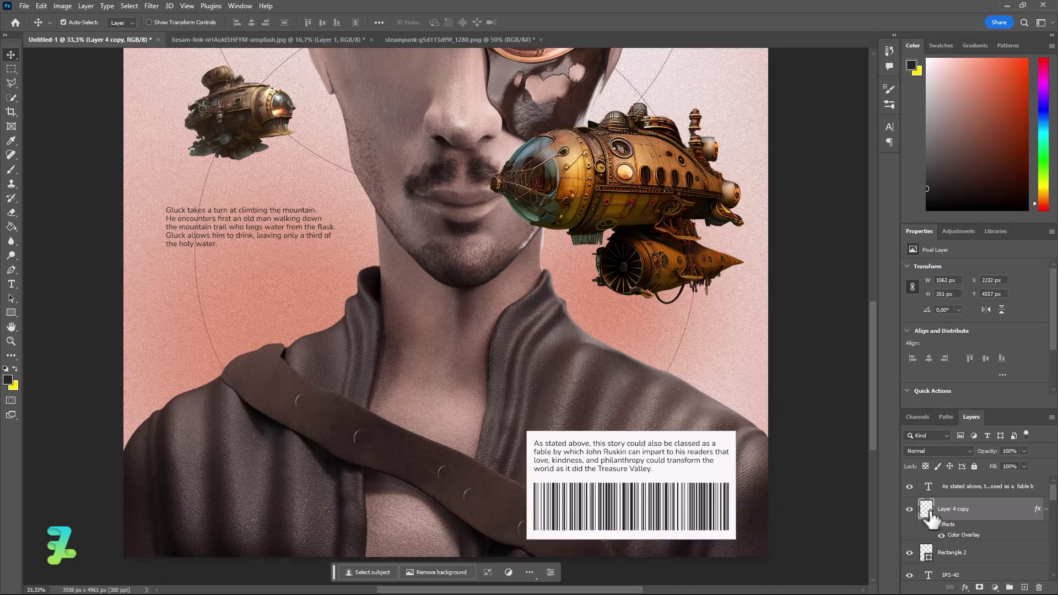
key("Up")
key("Up")
key("Up")
key("Up")
key("Up")
key("Up")
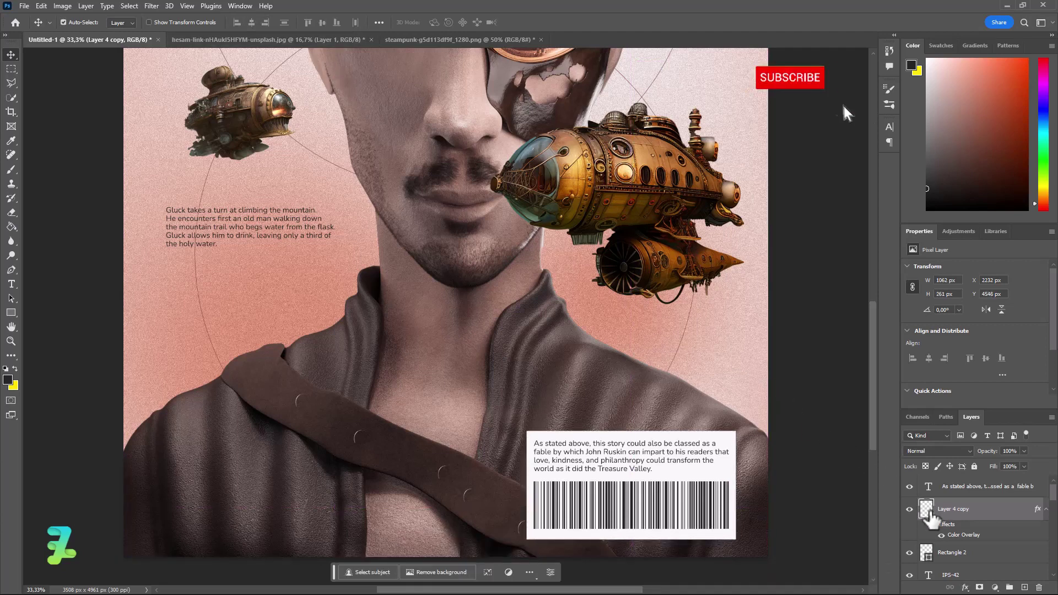
key("Down")
key("Down")
key("Down")
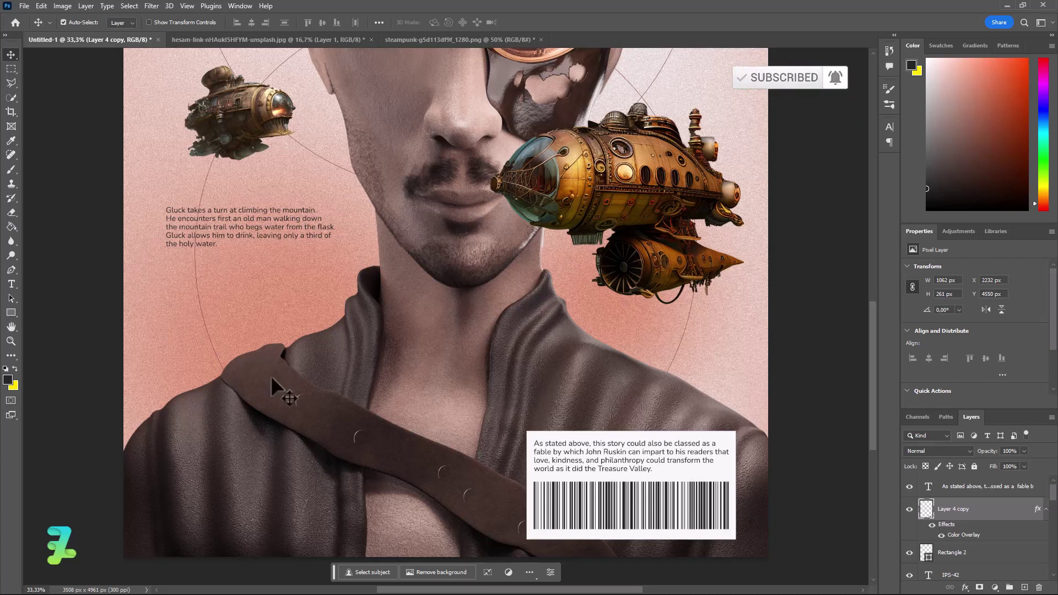
Zoom out and scroll to review the whole assembled poster.
scroll(271, 380, "up", 5)
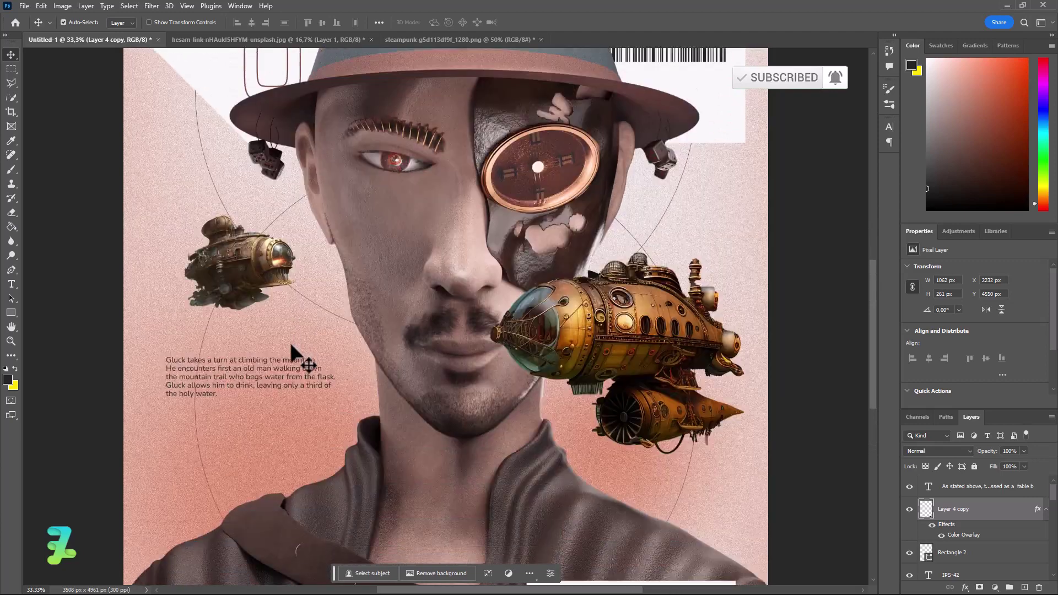
scroll(291, 352, "down", 6)
scroll(293, 352, "down", 2)
scroll(295, 353, "down", 2)
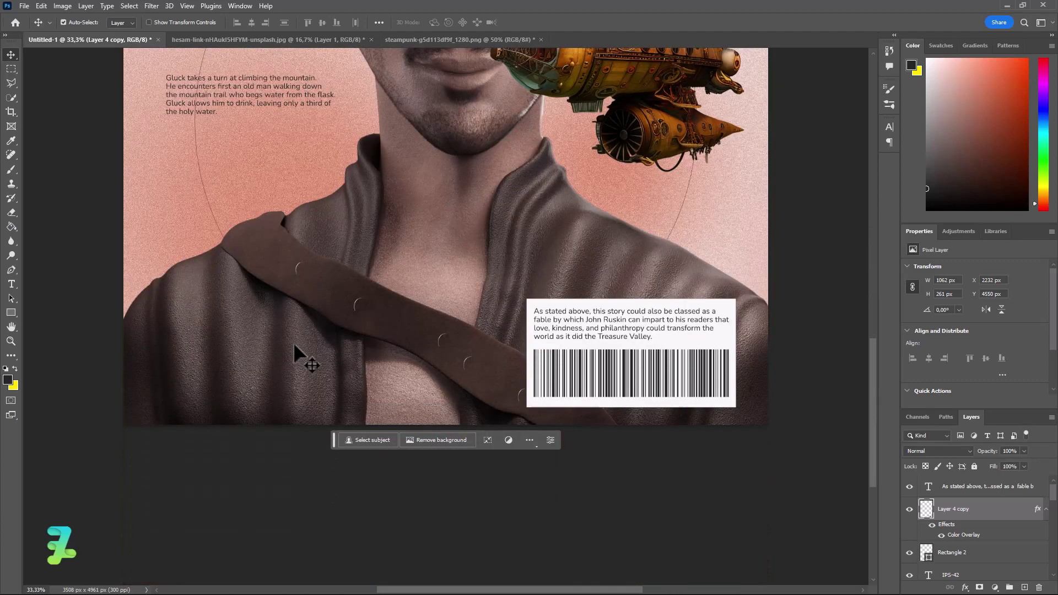
key("ctrl+minus")
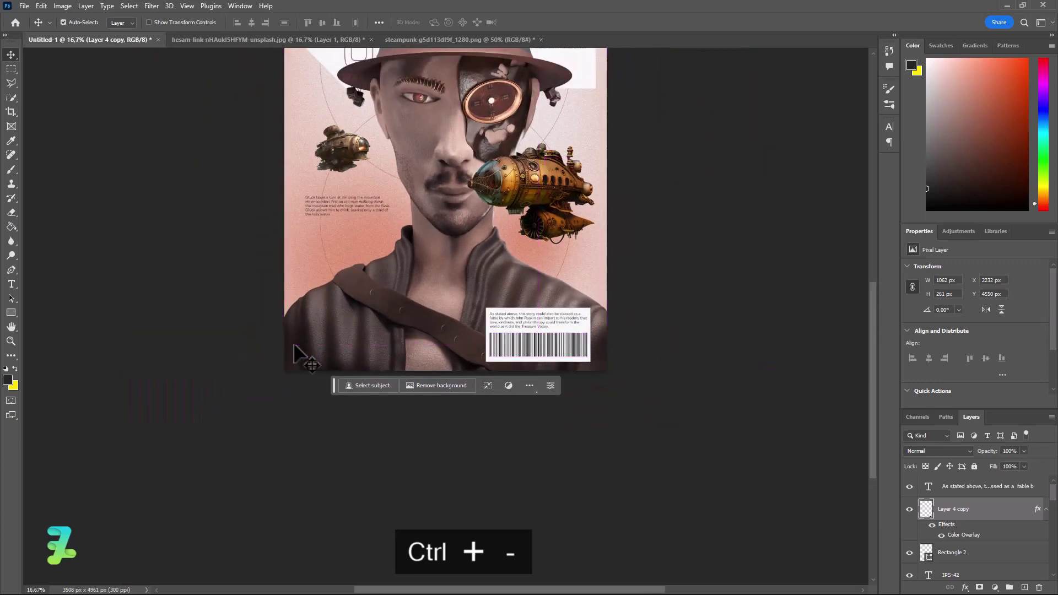
scroll(292, 365, "up", 2)
scroll(292, 365, "up", 2)
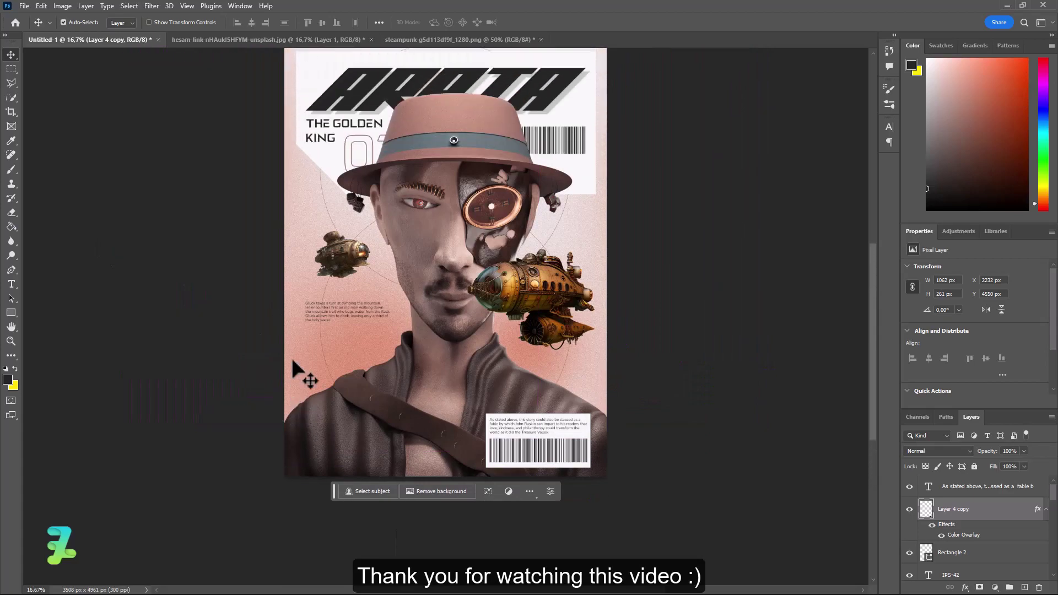
scroll(292, 364, "up", 1)
scroll(293, 362, "up", 1)
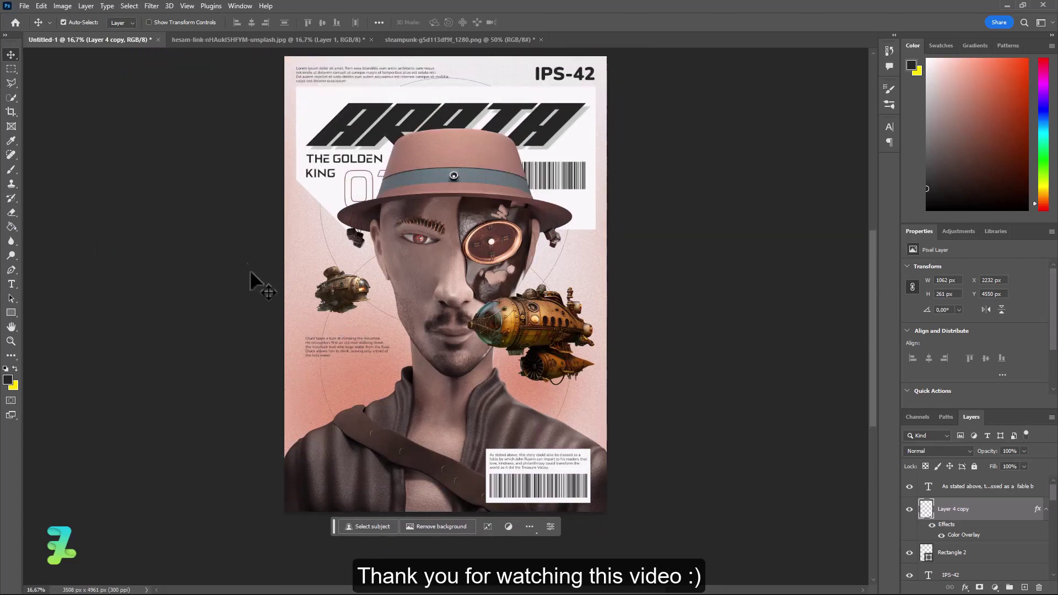